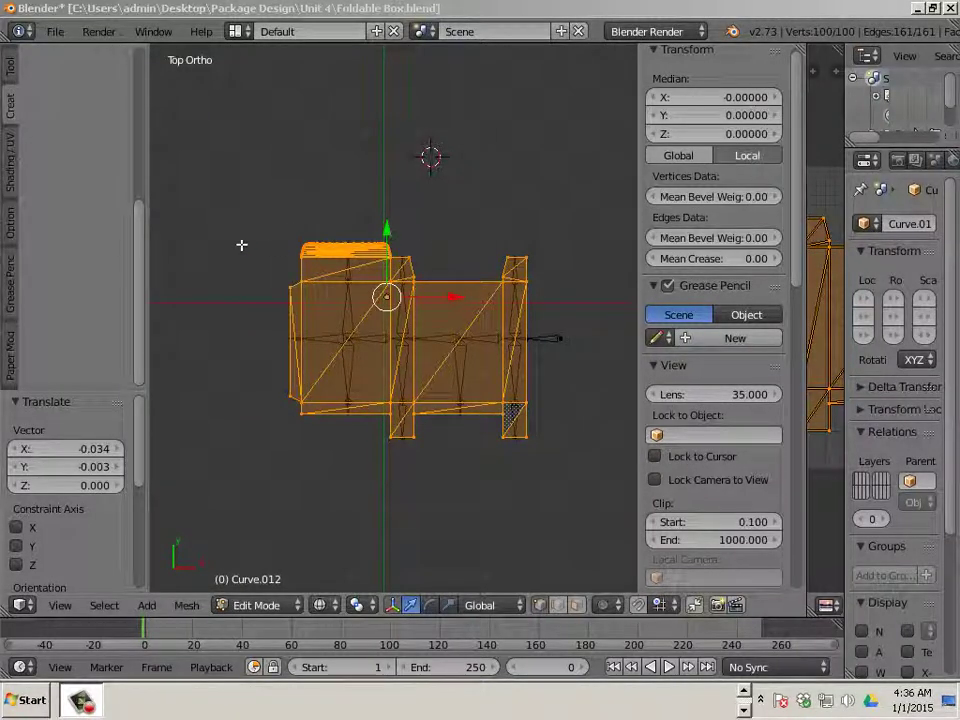
Overwrite Foldable Box.blend with the current box net edits using Save As.
right_click(266, 244)
scroll(469, 294, up, 3)
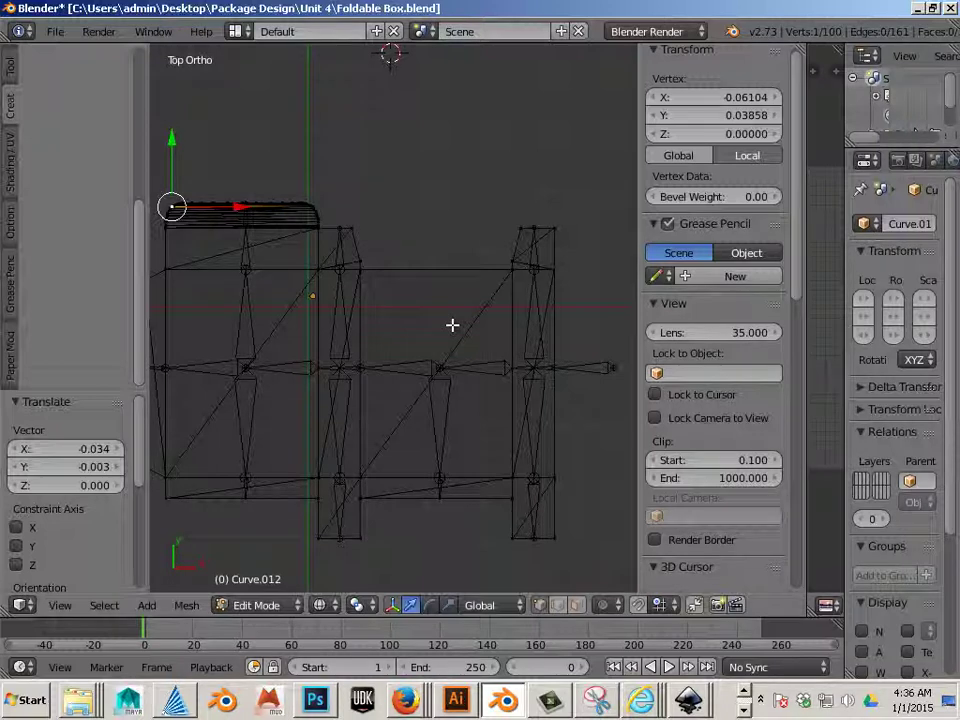
click(55, 31)
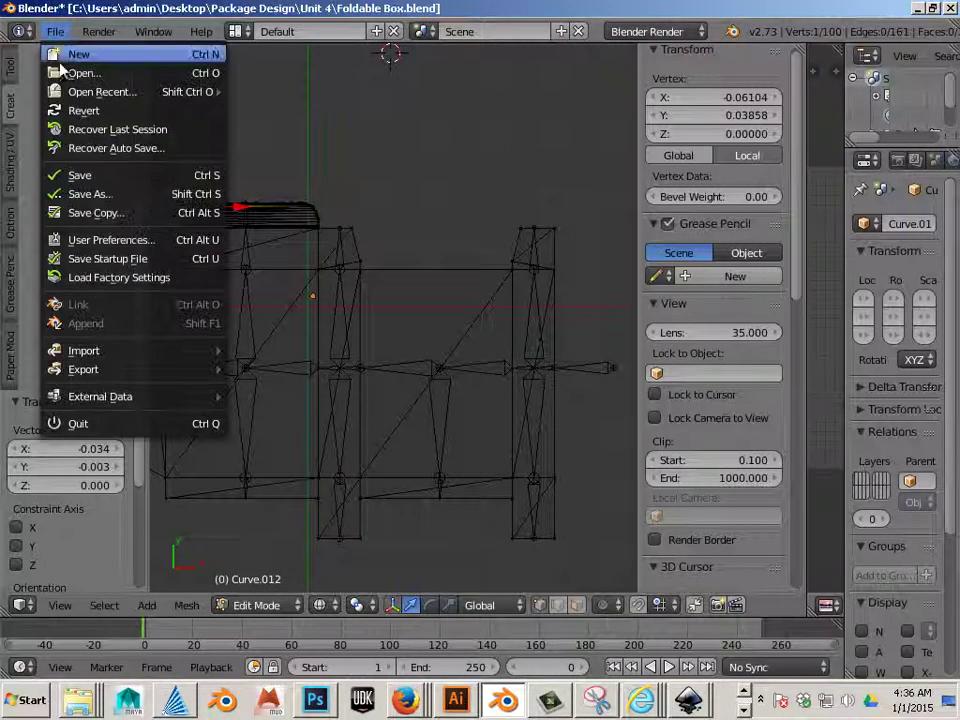
click(97, 190)
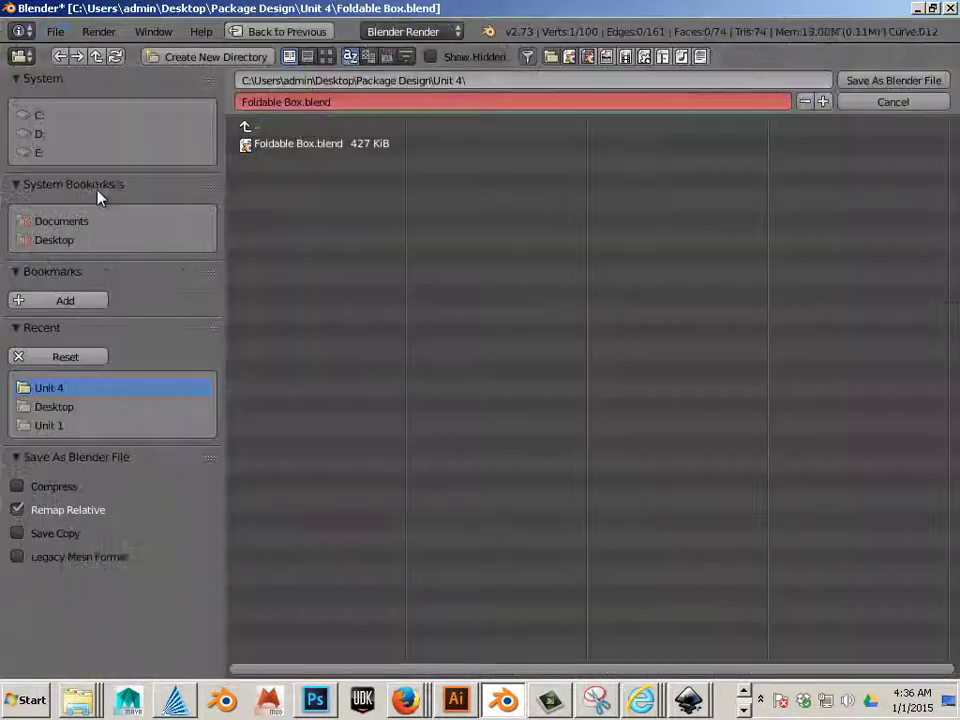
click(275, 145)
click(897, 80)
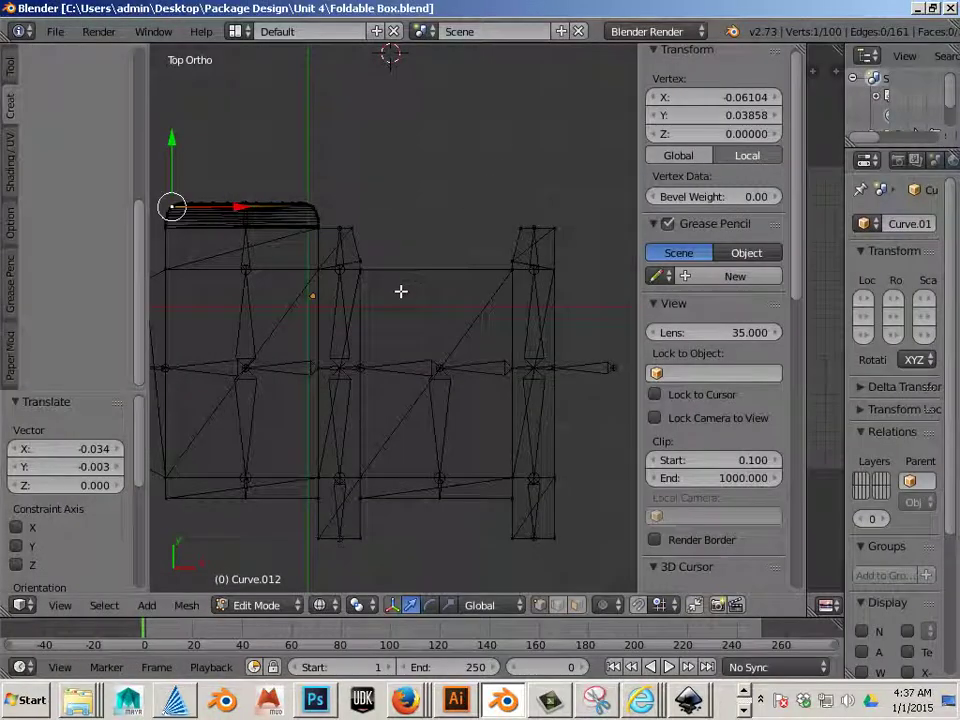
mouse_move(381, 336)
shift+middle_down()
mouse_move(414, 330)
mouse_move(388, 334)
shift+middle_up()
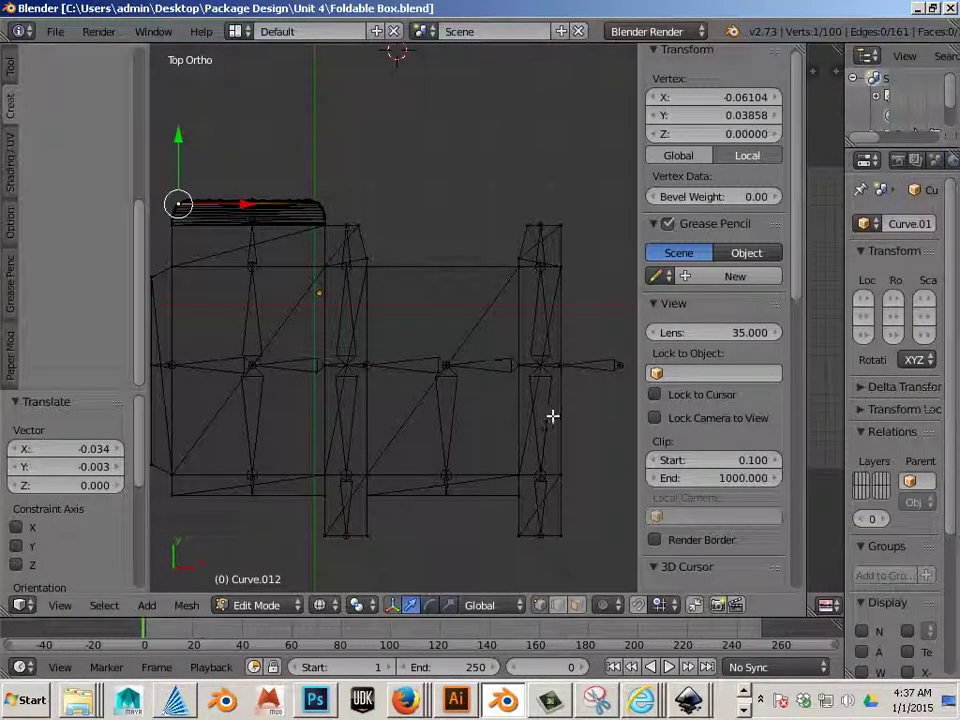
Select the box net, then the armature as active, and parent them with Ctrl+P using With Empty Groups.
key(Tab)
key(a)
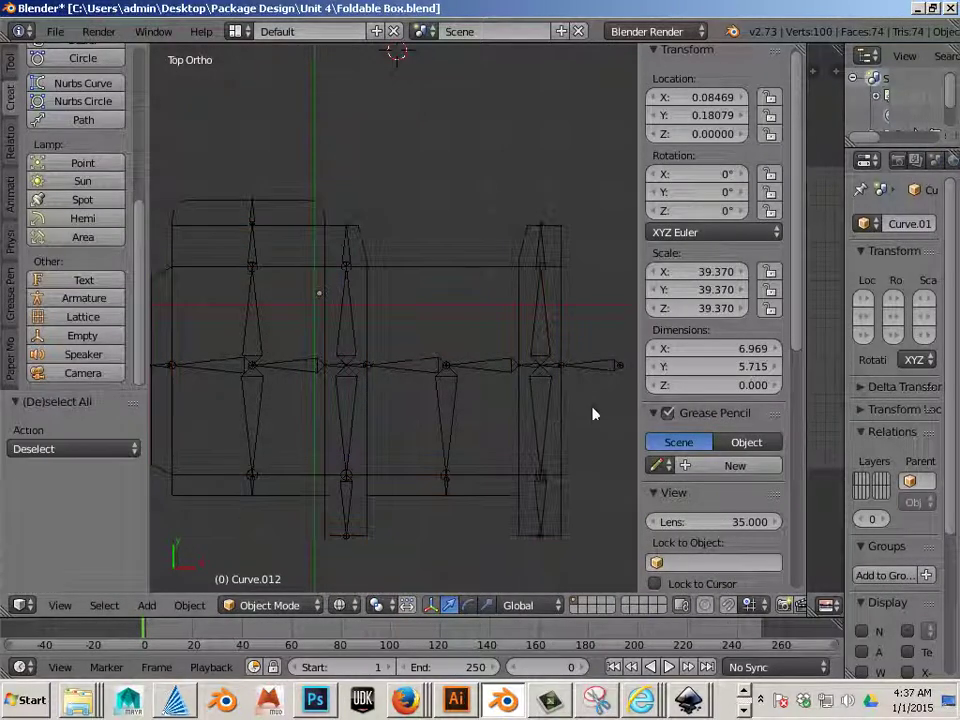
right_click(561, 413)
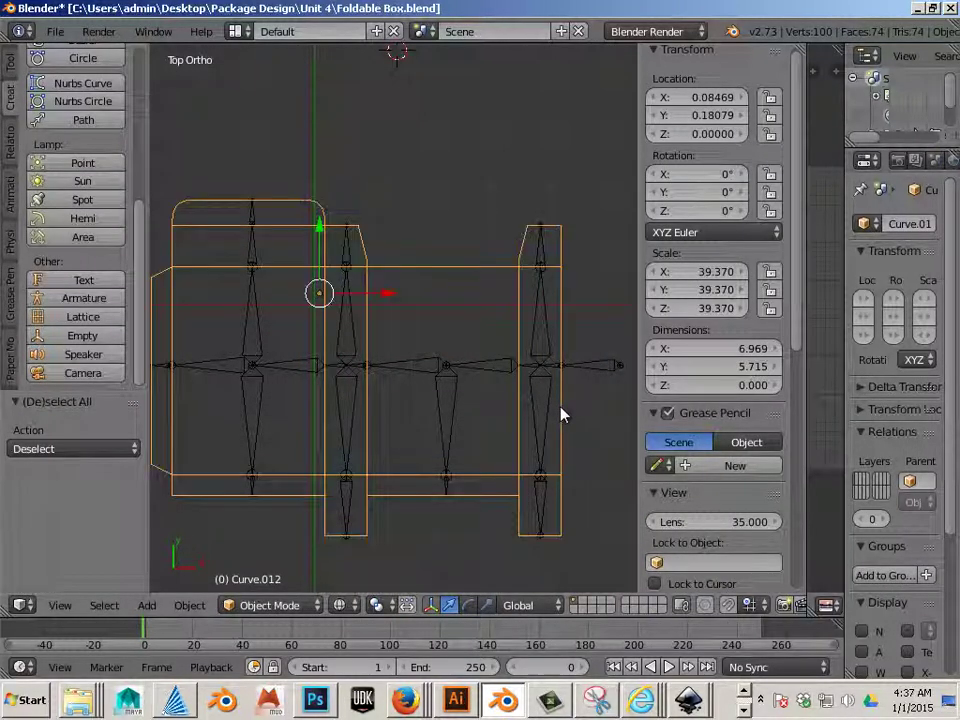
shift+right_click(622, 374)
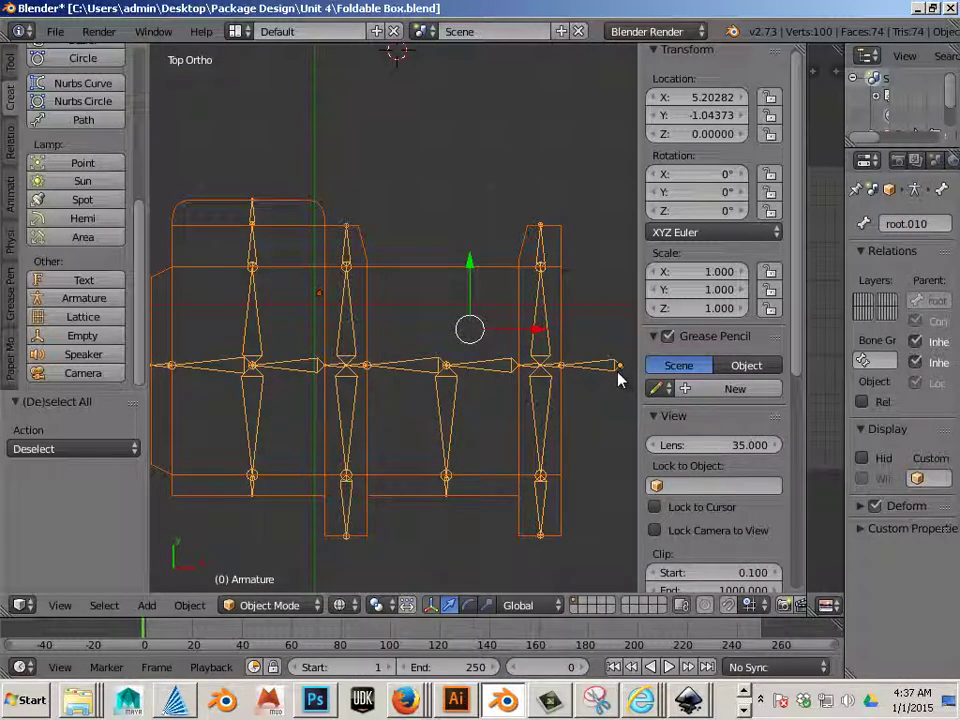
click(189, 605)
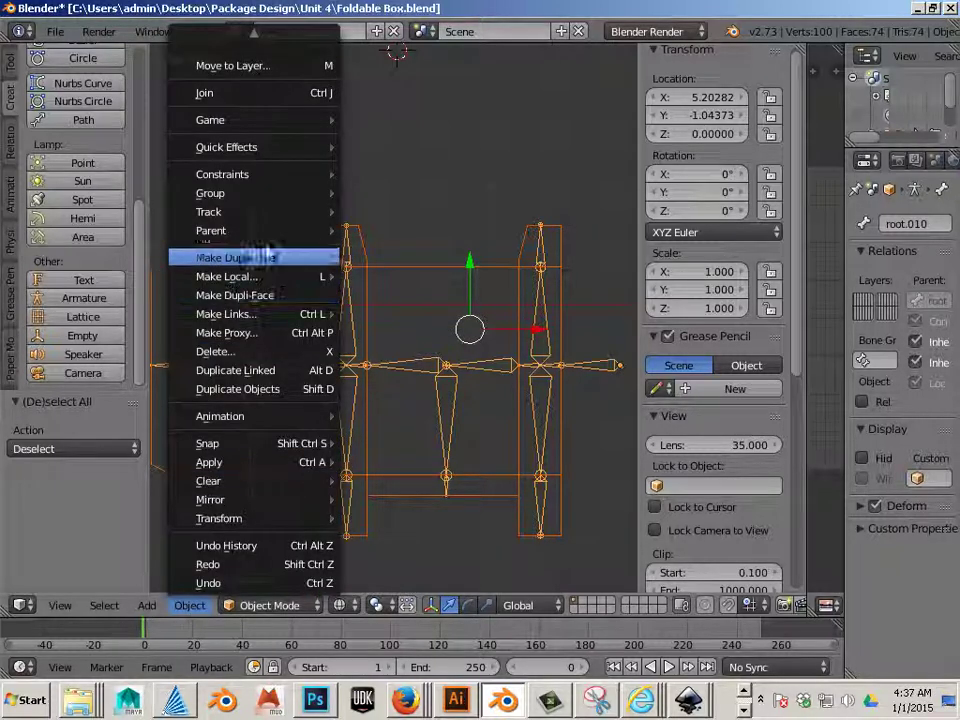
mouse_move(268, 236)
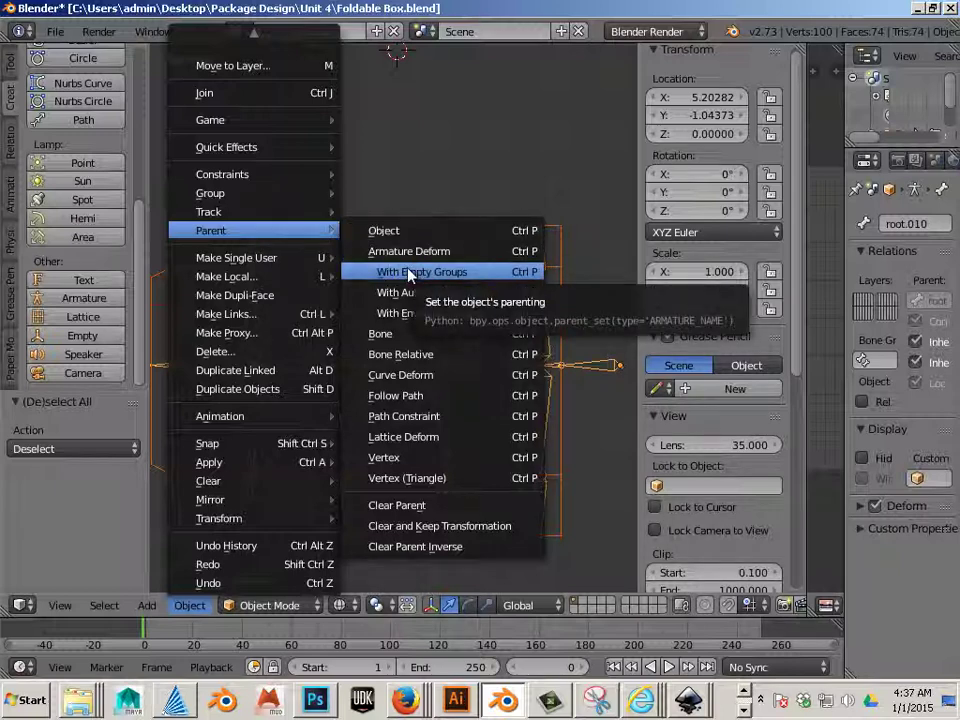
key(Escape)
key(ctrl+p)
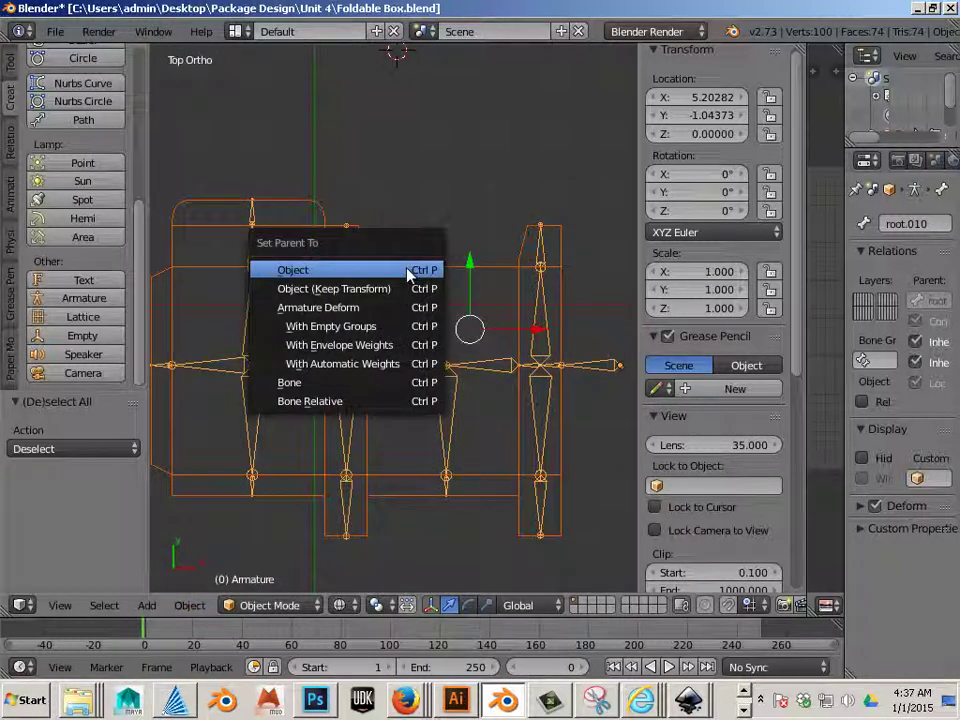
click(330, 326)
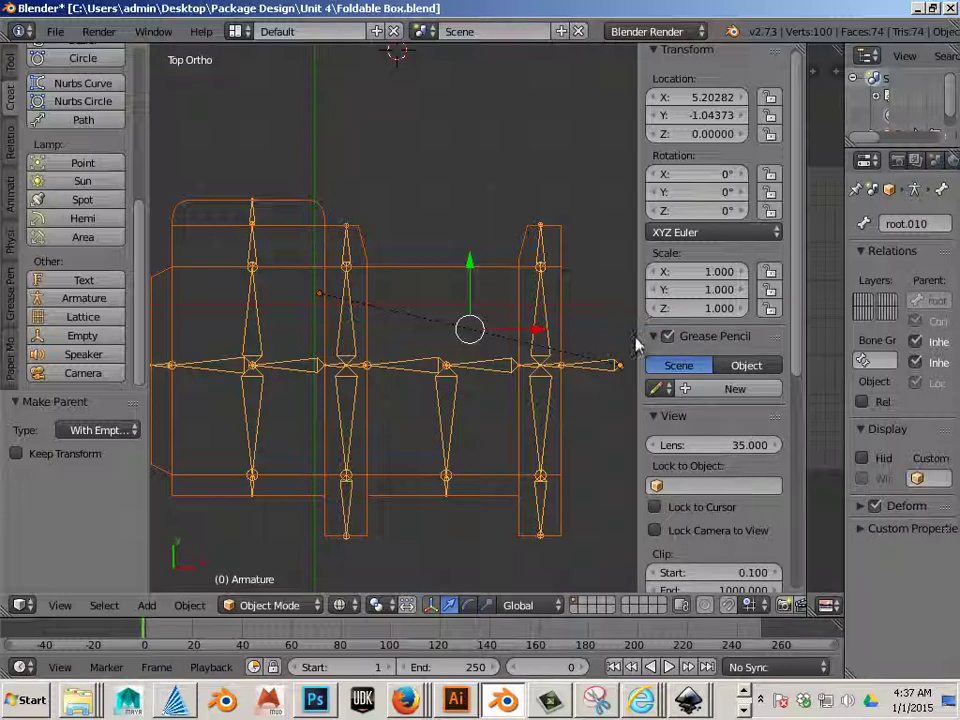
Merge the narrow side editor into the 3D viewport with Join Area.
right_click(806, 335)
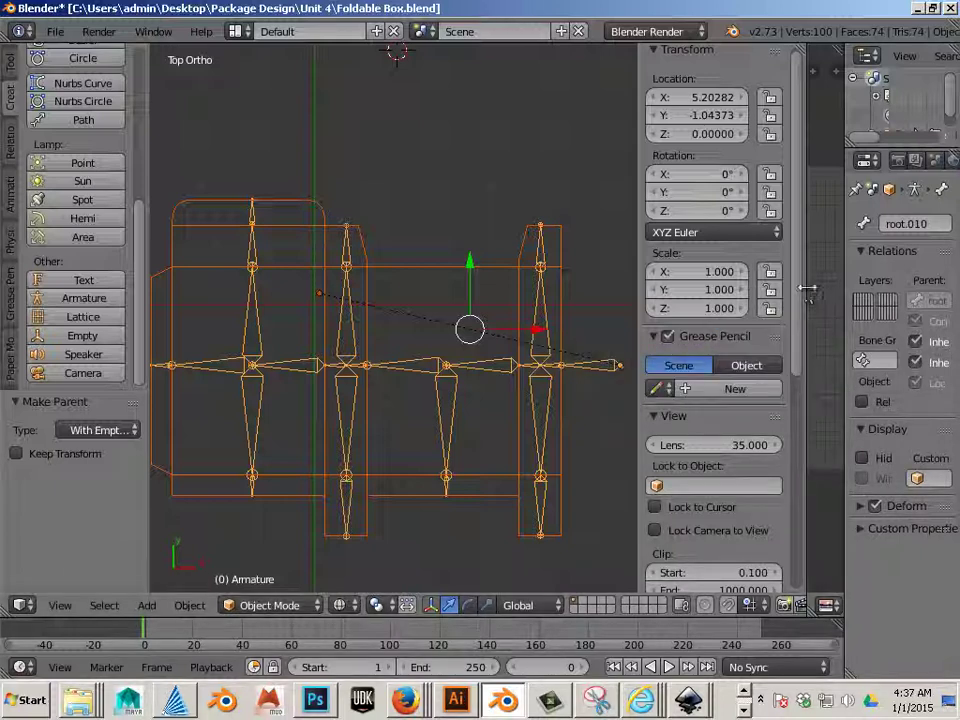
right_click(808, 295)
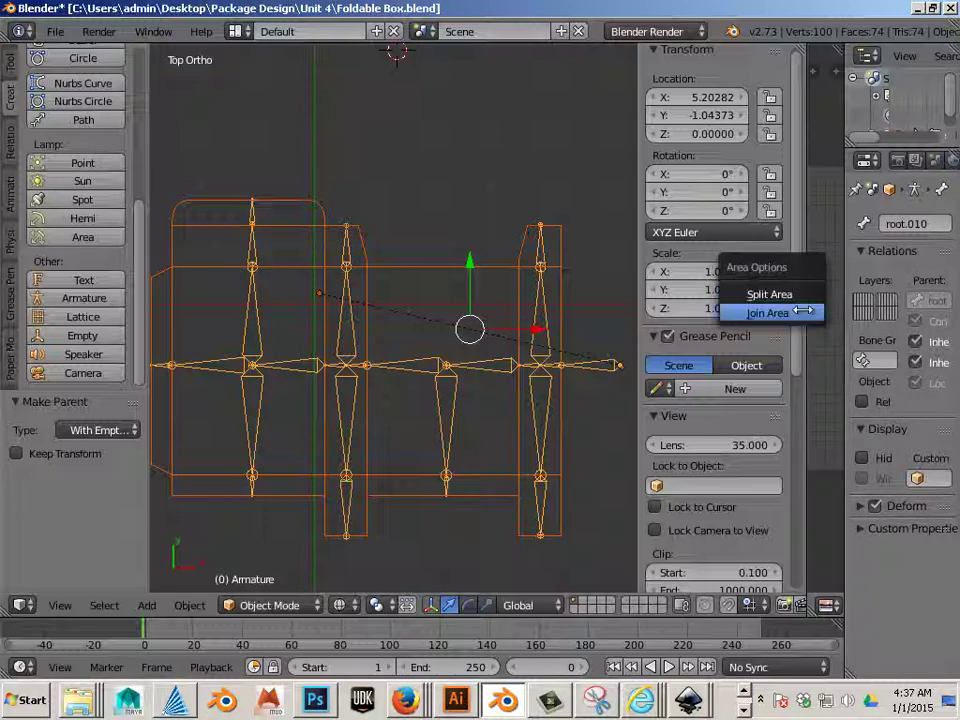
click(803, 312)
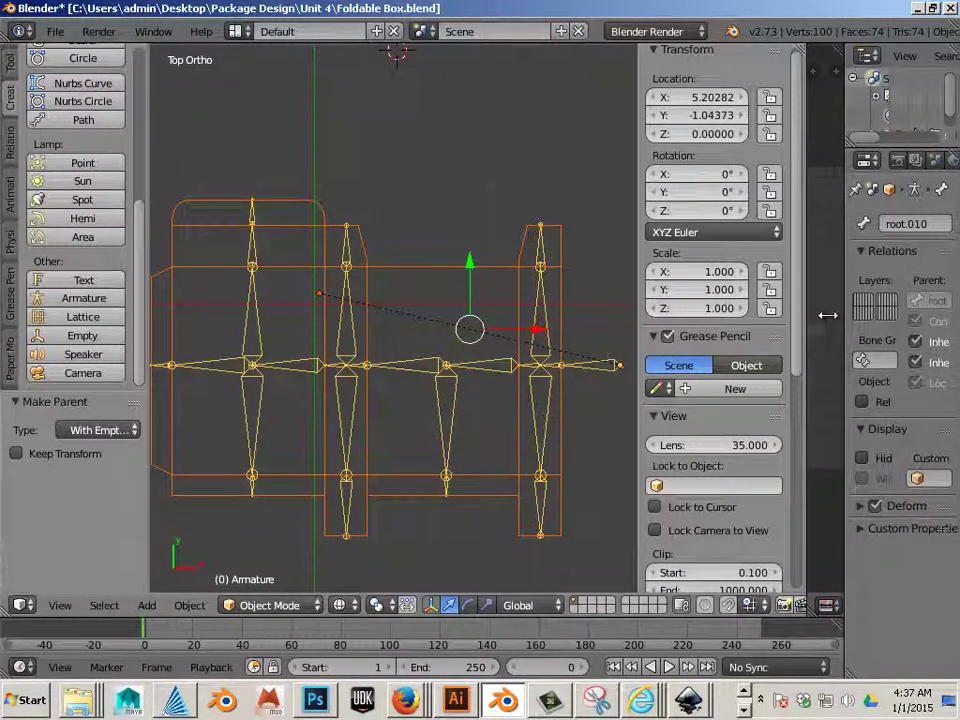
click(827, 315)
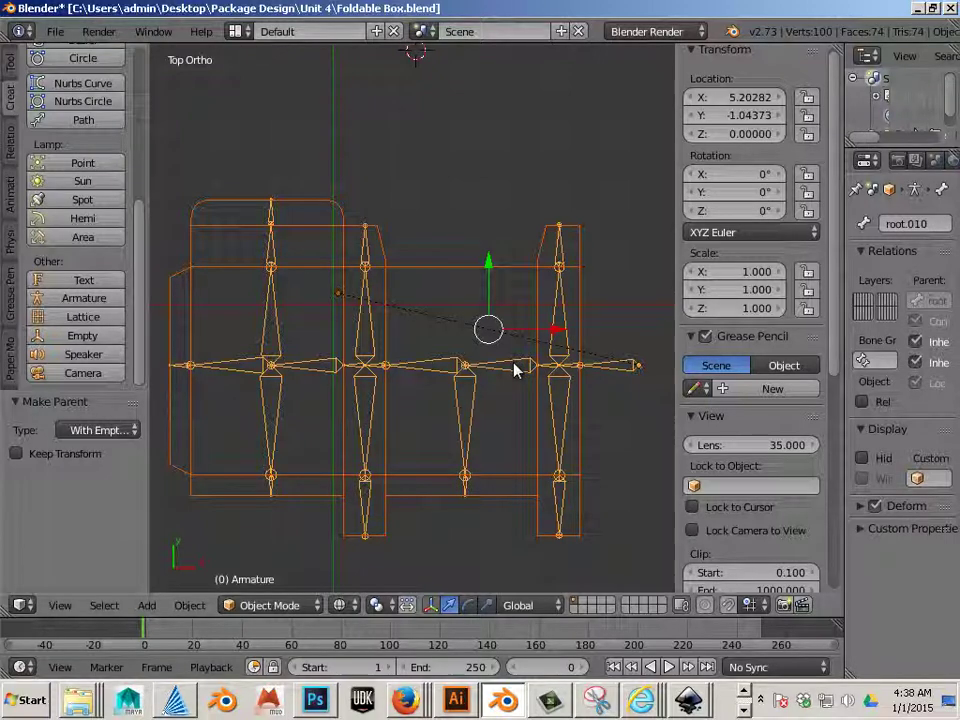
Zoom and pan the widened viewport to recentre the armature.
scroll(515, 367, up, 1)
scroll(515, 370, down, 2)
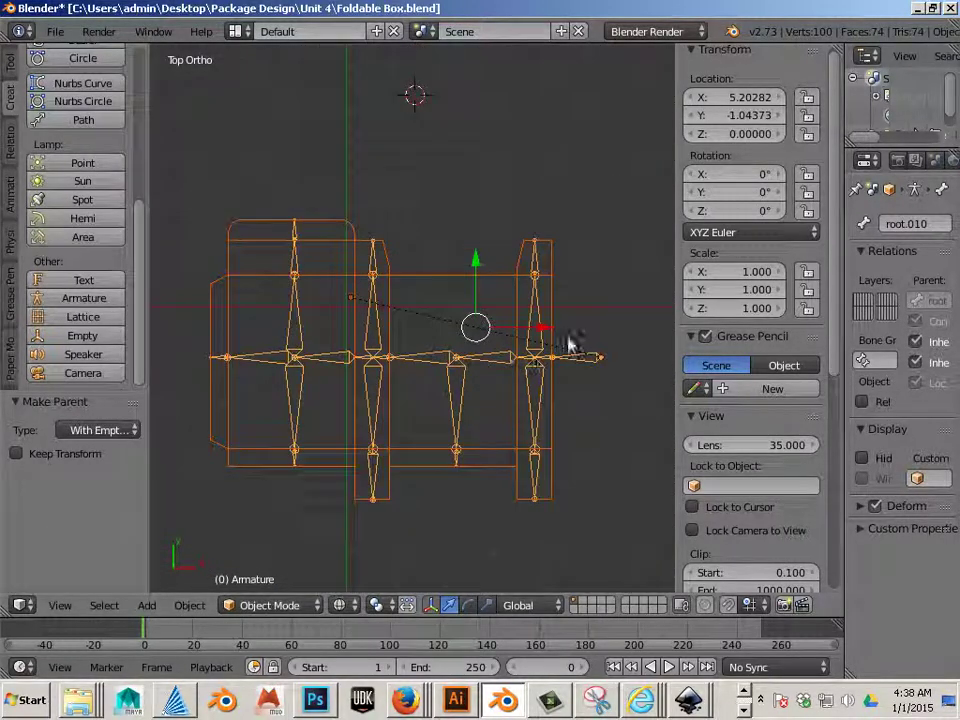
scroll(574, 274, up, 2)
shift+middle_drag(587, 275, 464, 299)
scroll(470, 300, up, 2)
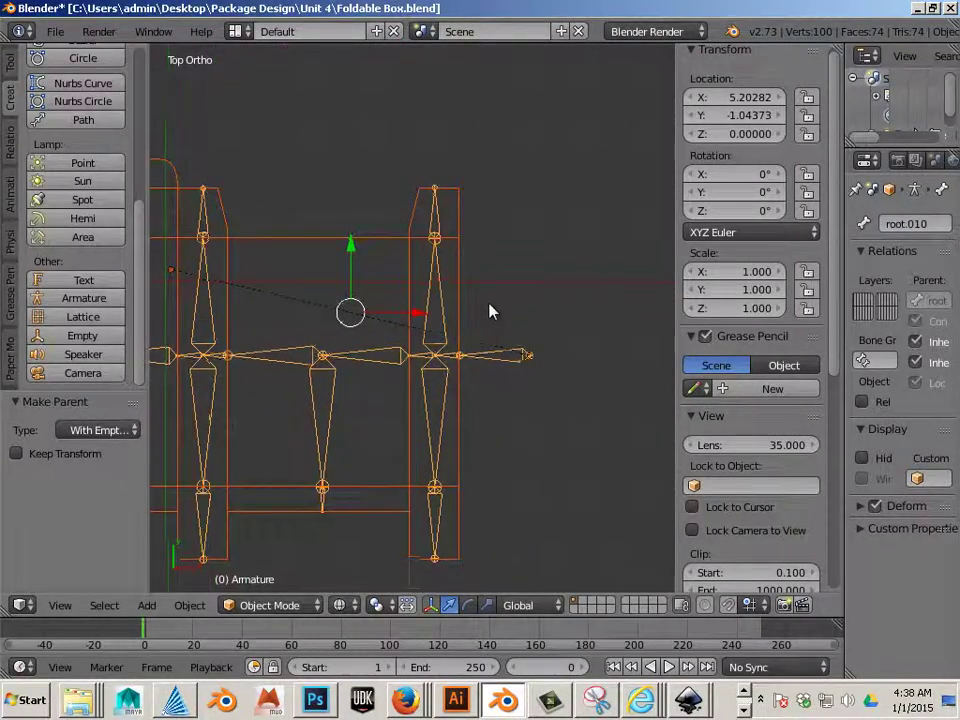
Select Curve.012 and enlarge the properties and Outliner column.
right_click(463, 248)
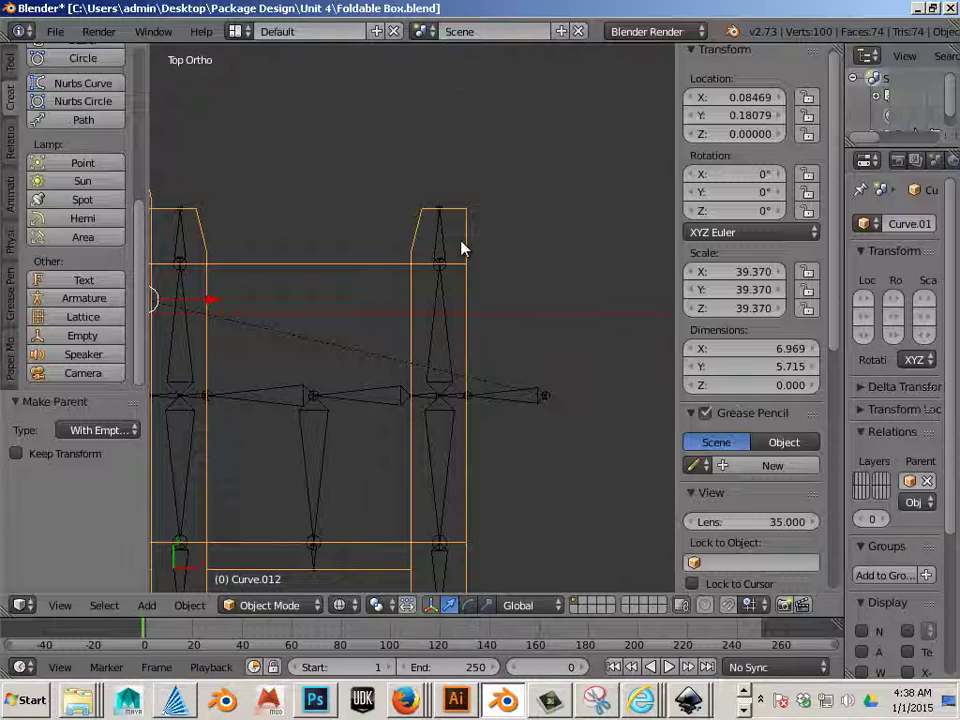
drag(846, 180, 666, 175)
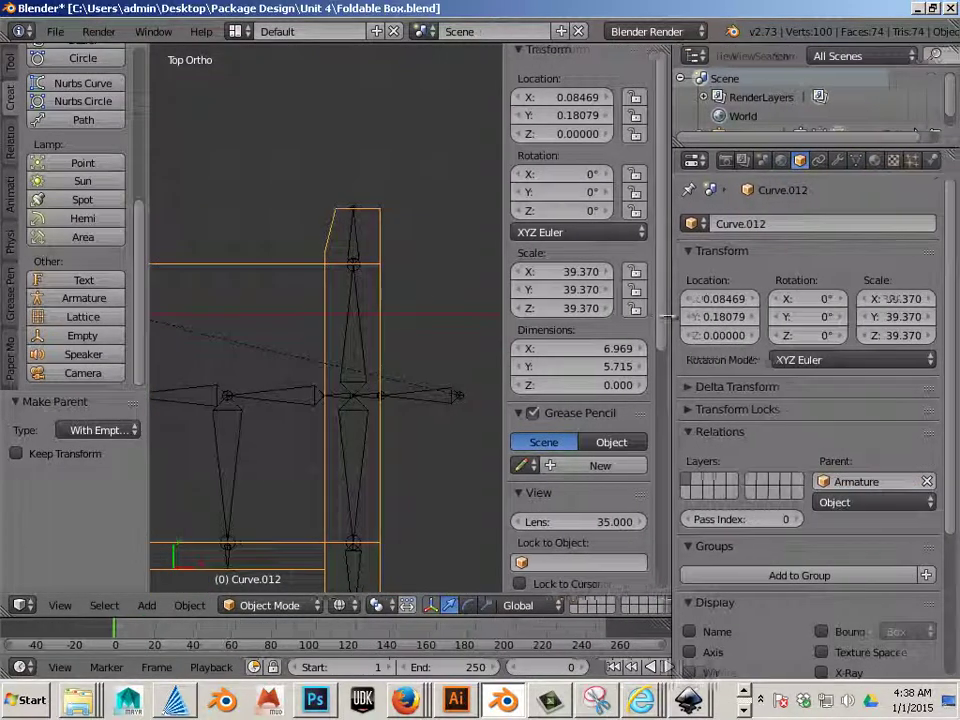
drag(737, 150, 740, 477)
In the Outliner, expand Armature and the nested bones from root through root.005's children.
click(691, 134)
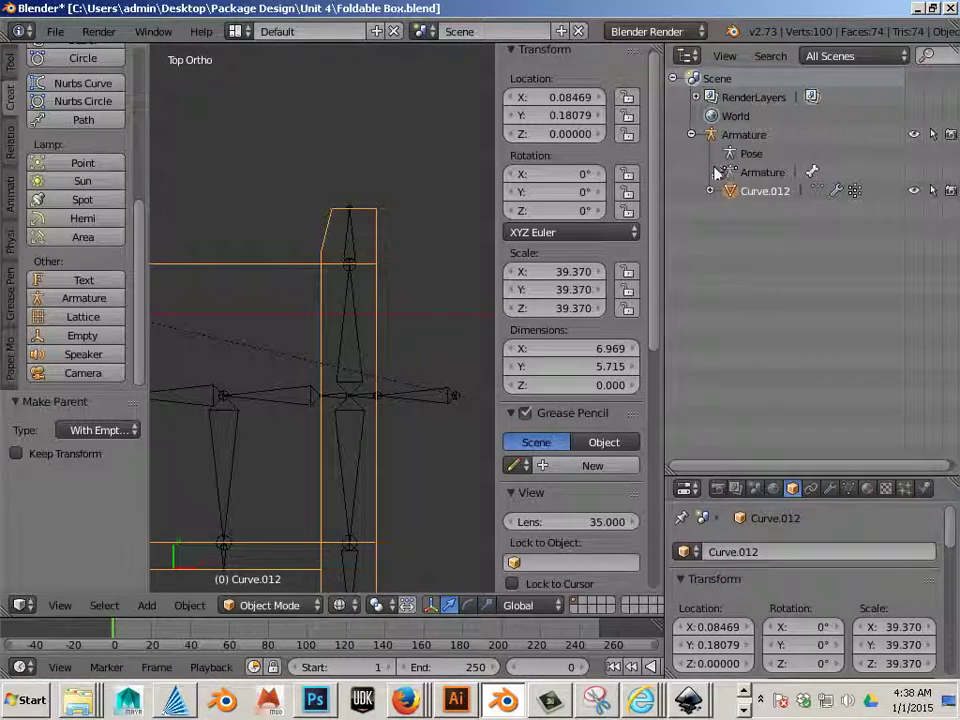
click(715, 172)
click(733, 190)
click(752, 209)
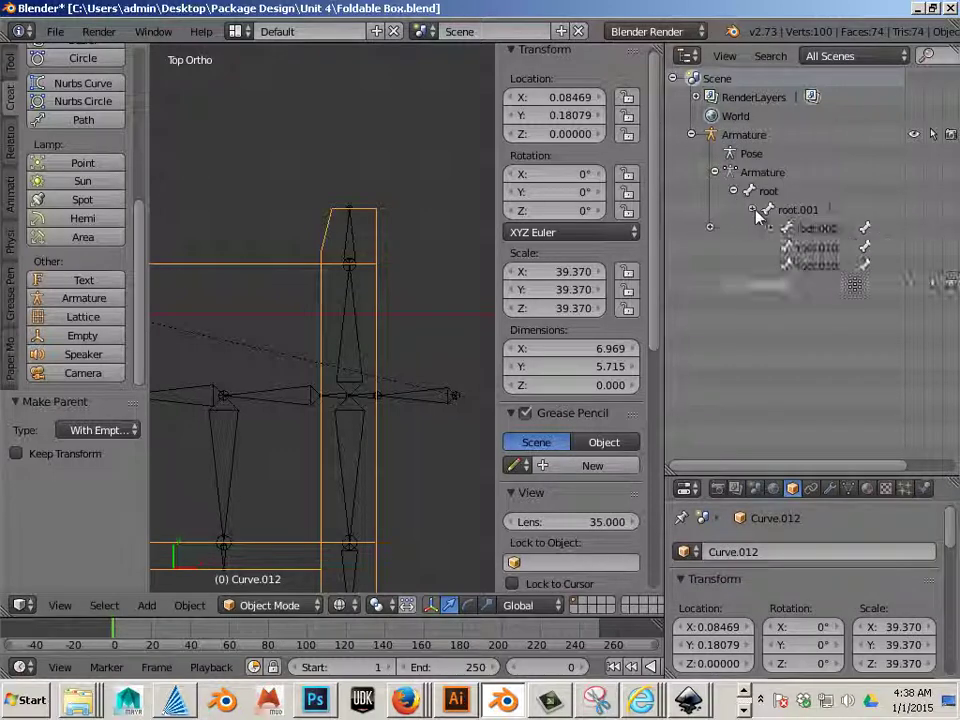
click(771, 228)
click(790, 247)
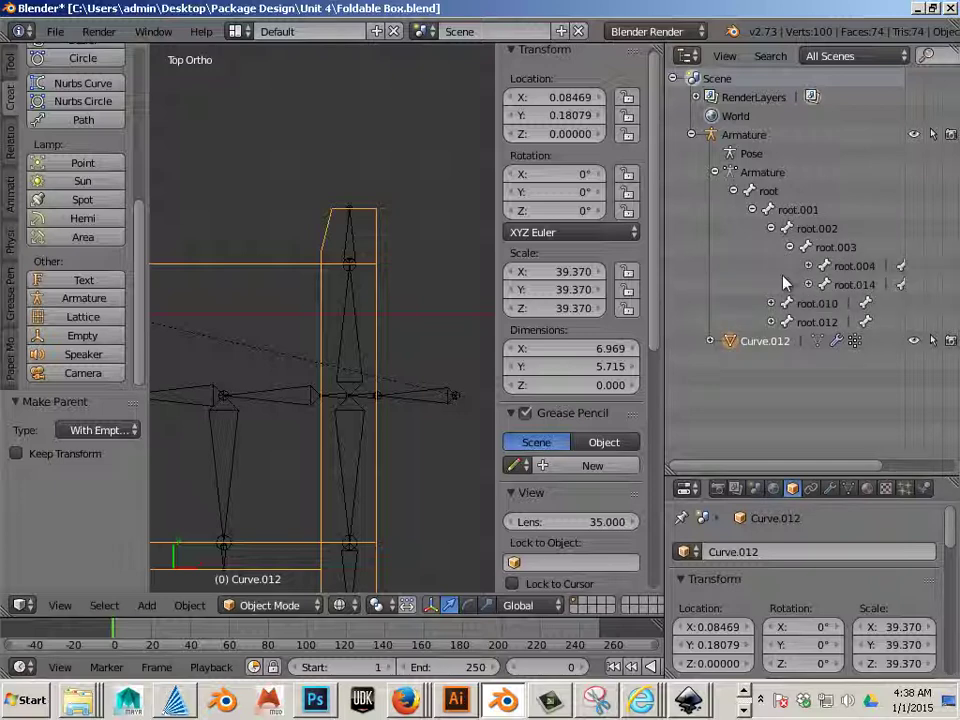
click(808, 266)
click(827, 285)
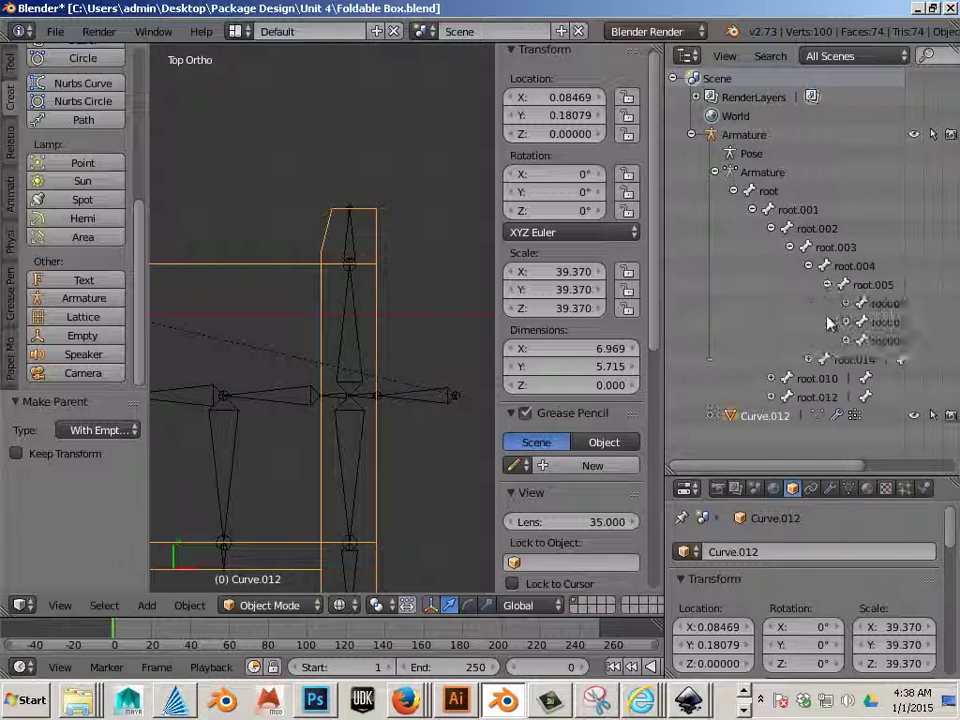
click(846, 303)
click(864, 322)
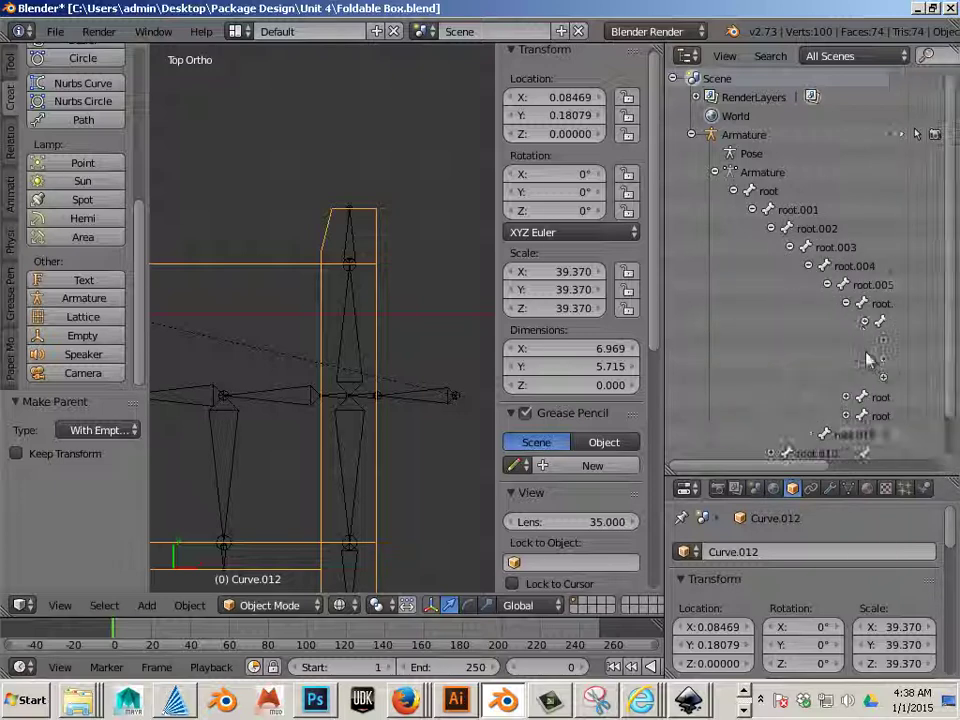
scroll(870, 365, down, 2)
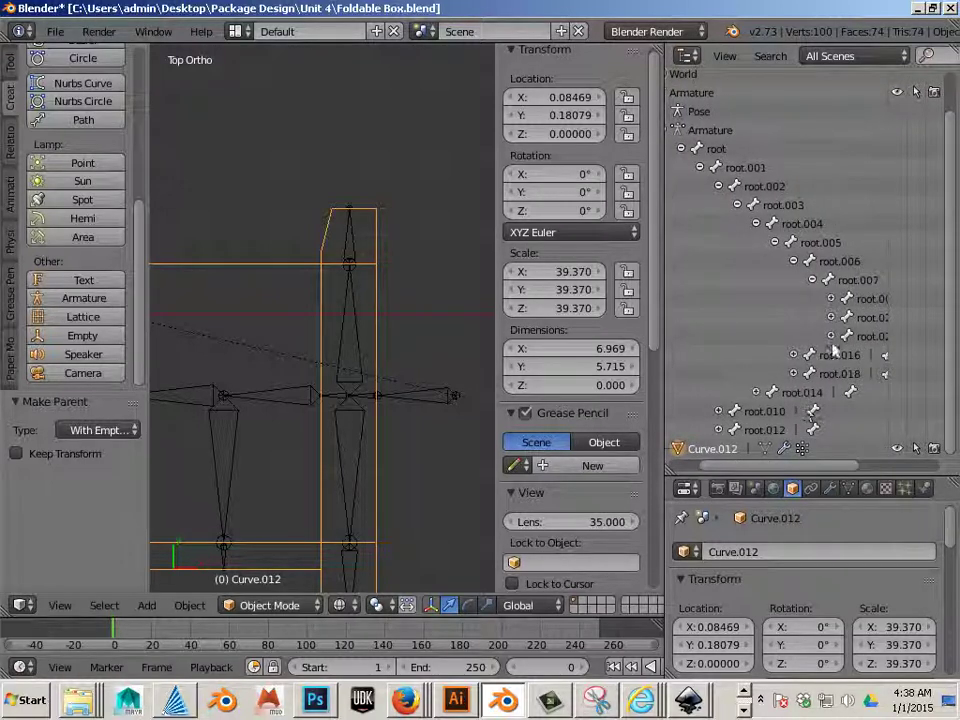
Expand root.007's child bones plus root.016, root.018, root.014, root.010 and root.012.
click(831, 317)
click(831, 355)
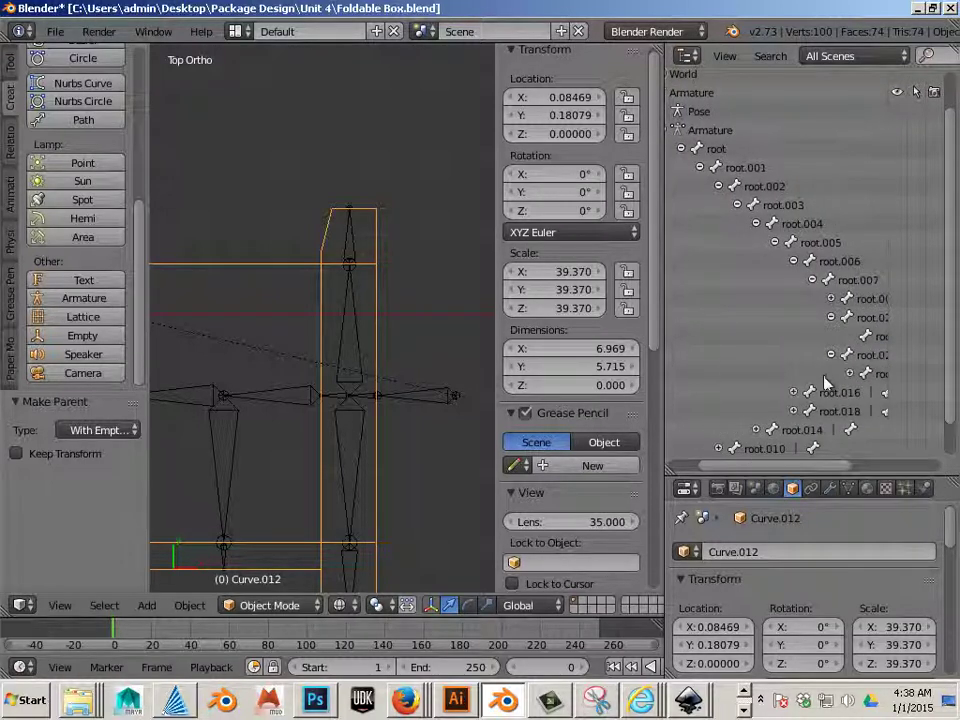
click(849, 373)
scroll(810, 390, down, 2)
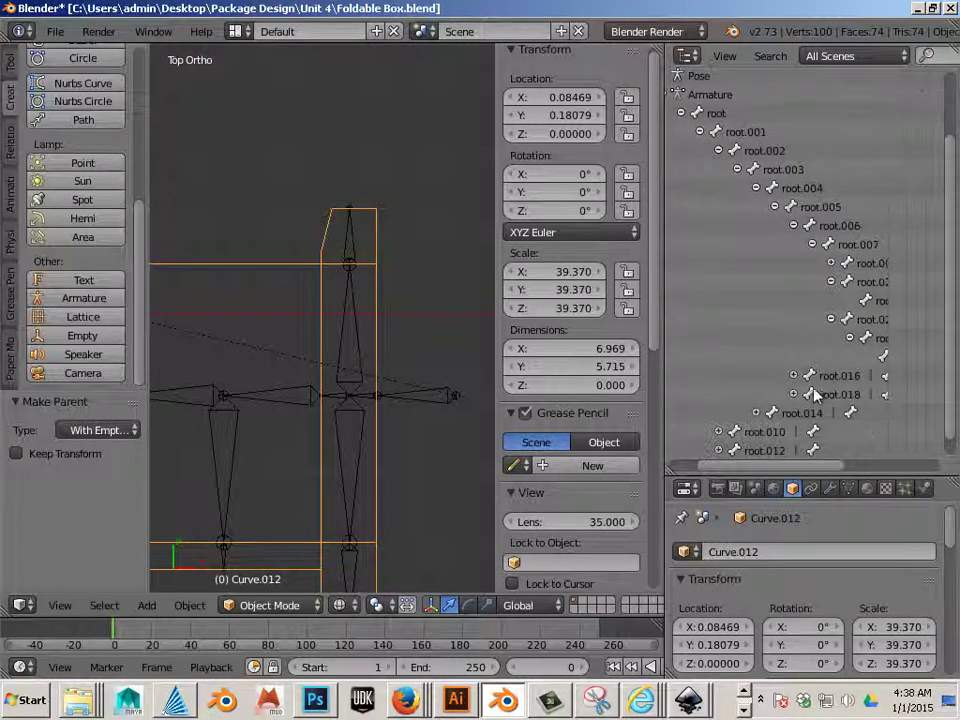
click(794, 376)
click(795, 414)
scroll(797, 418, down, 3)
click(757, 393)
scroll(757, 393, down, 1)
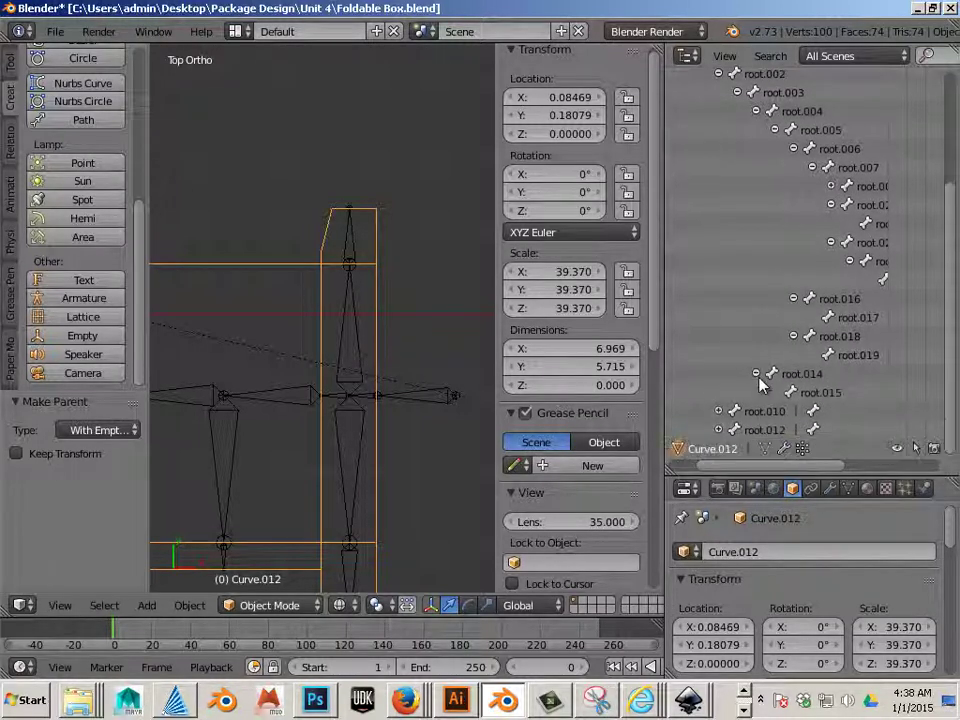
click(718, 411)
click(720, 440)
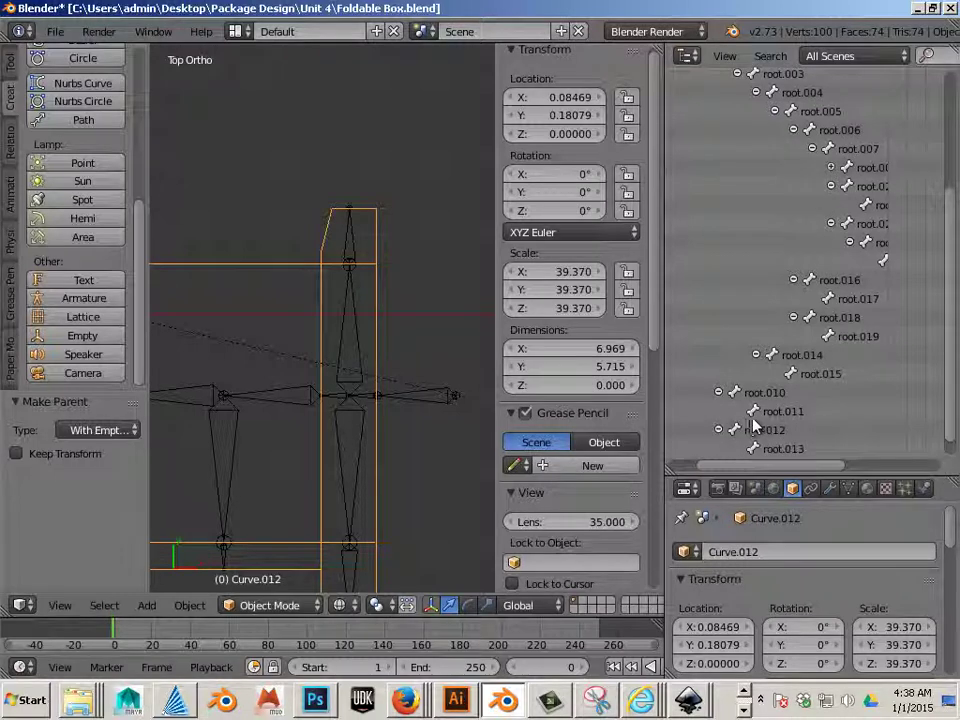
Scroll the Outliner and expand root.008 to show its child bone.
scroll(760, 420, up, 5)
ctrl+scroll(783, 408, right, 1)
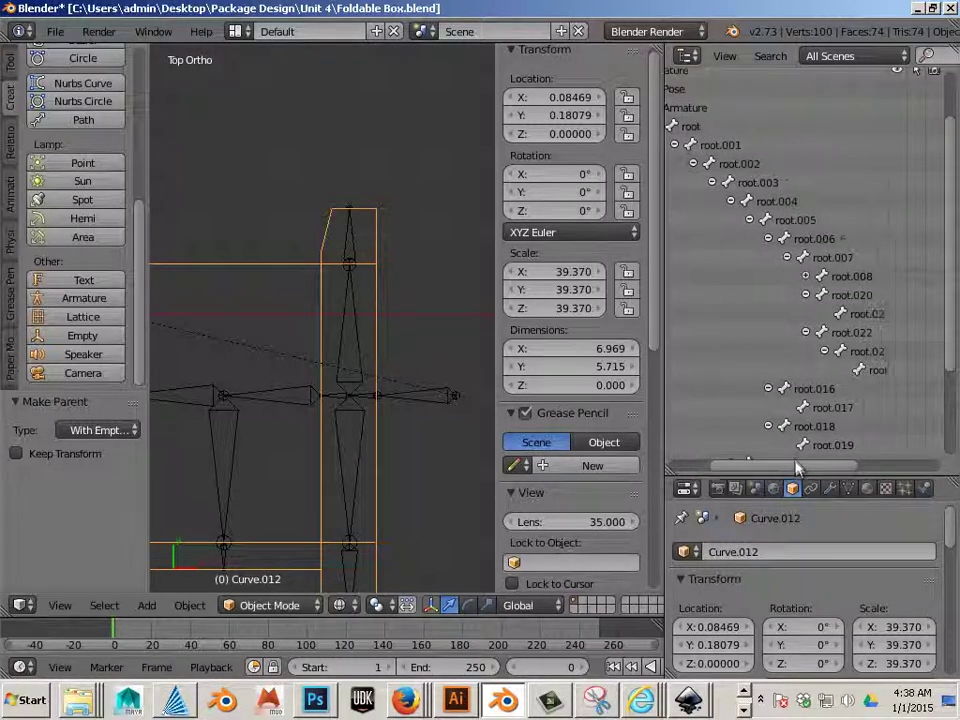
scroll(782, 409, down, 5)
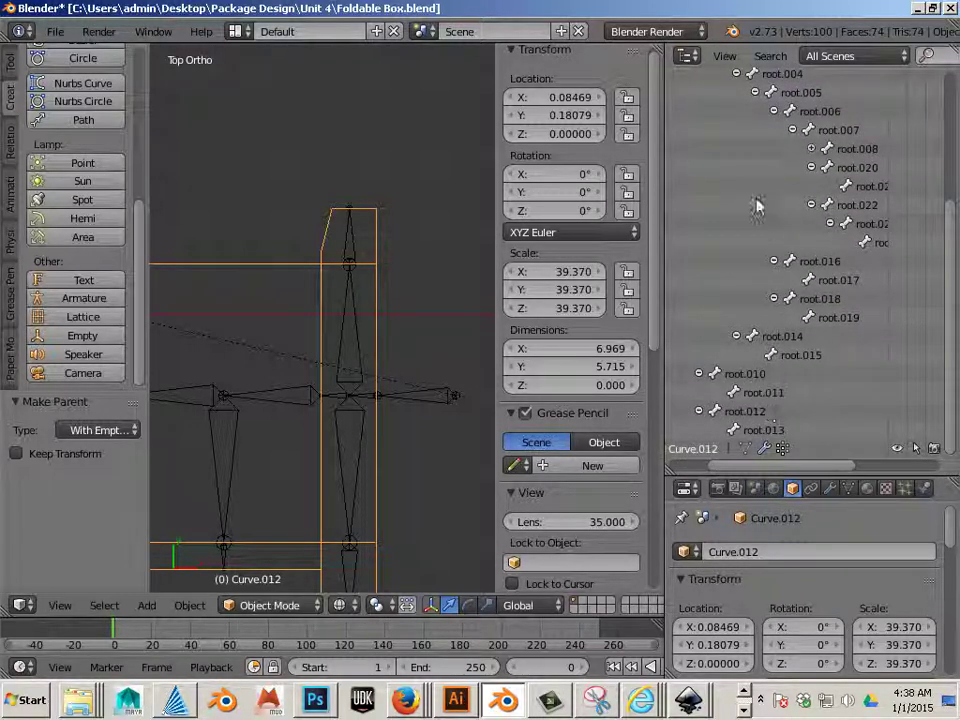
scroll(754, 195, up, 5)
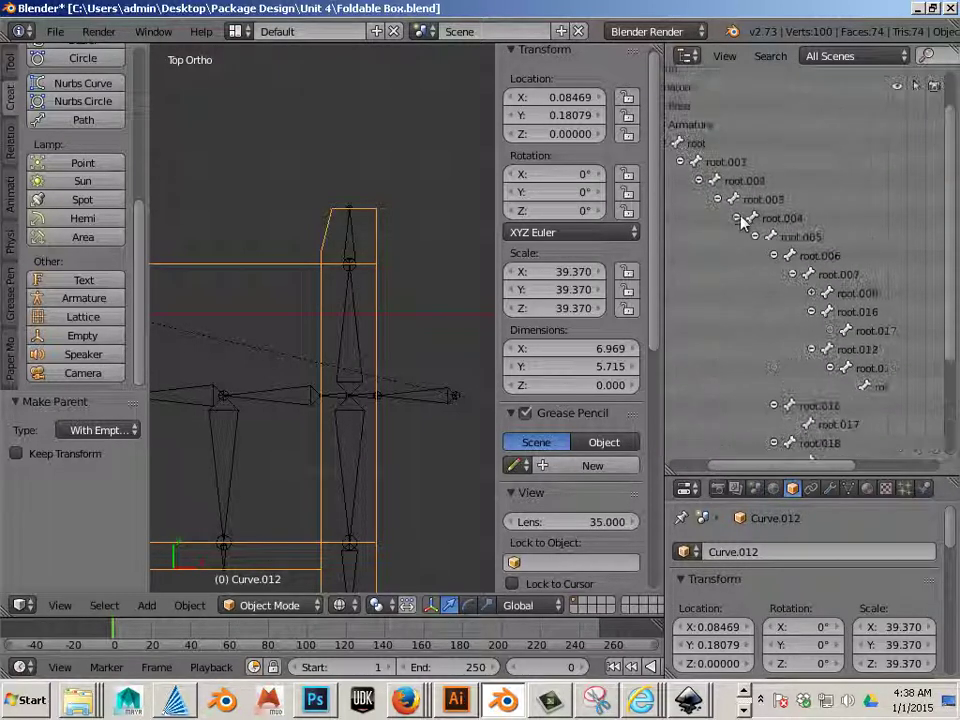
click(811, 292)
drag(813, 466, 789, 463)
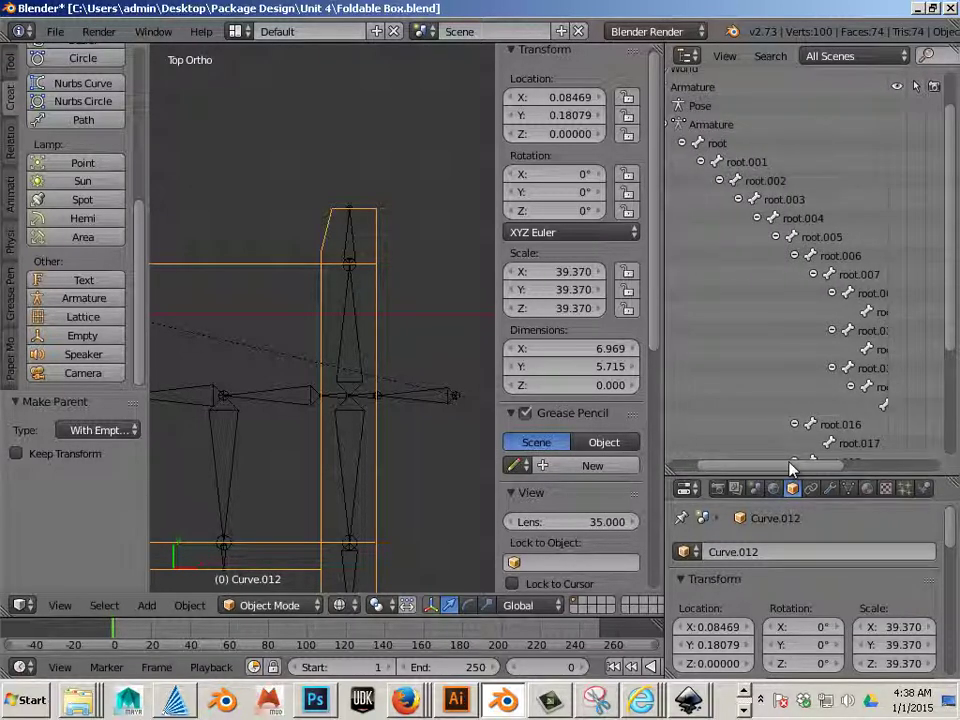
Extrude bone root.011 upward from root.010's tip in Edit Mode, then switch to Pose Mode.
right_click(352, 243)
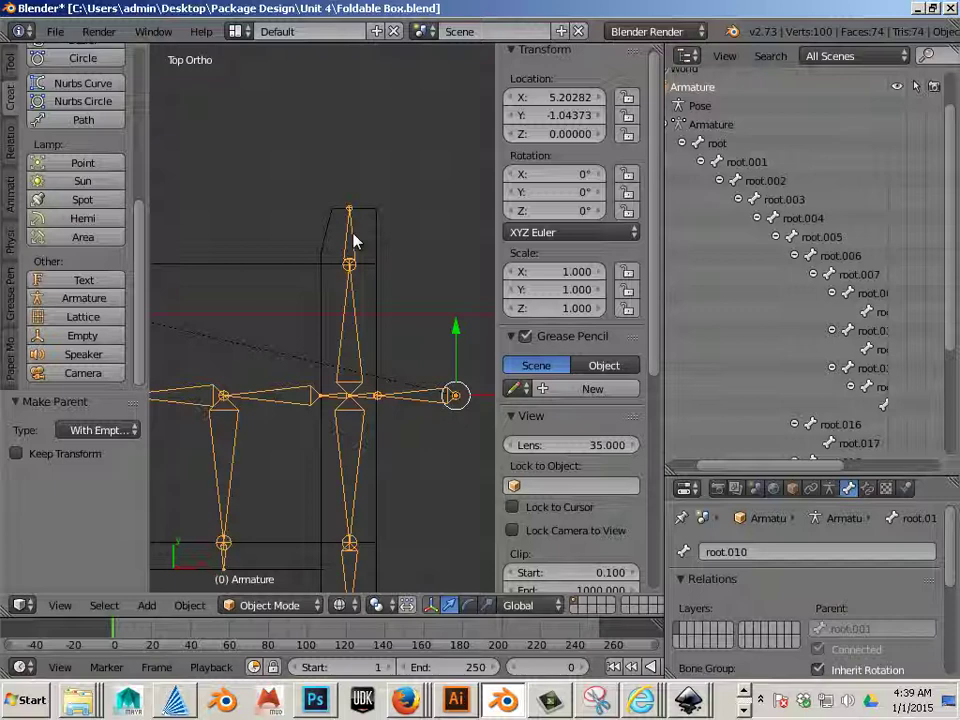
key(Tab)
click(351, 241)
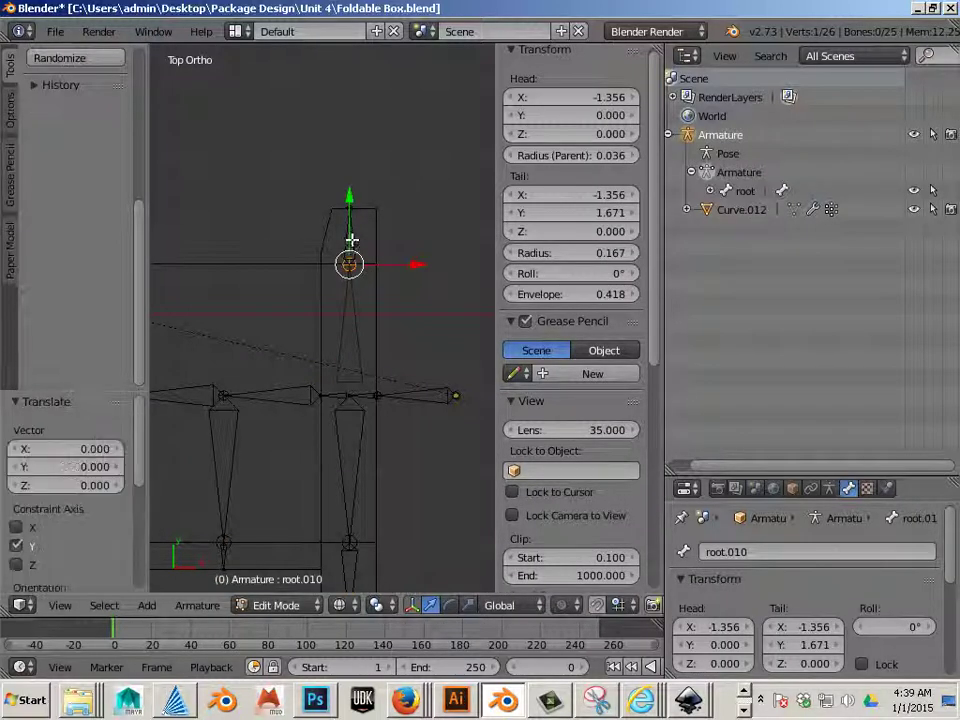
click(355, 251)
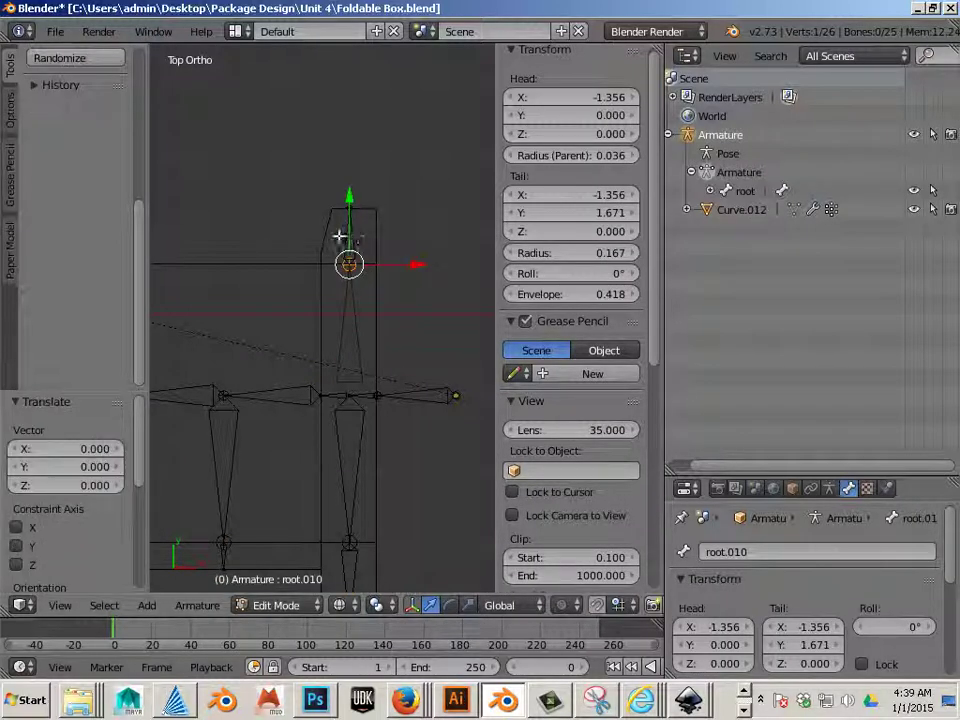
ctrl+click(347, 242)
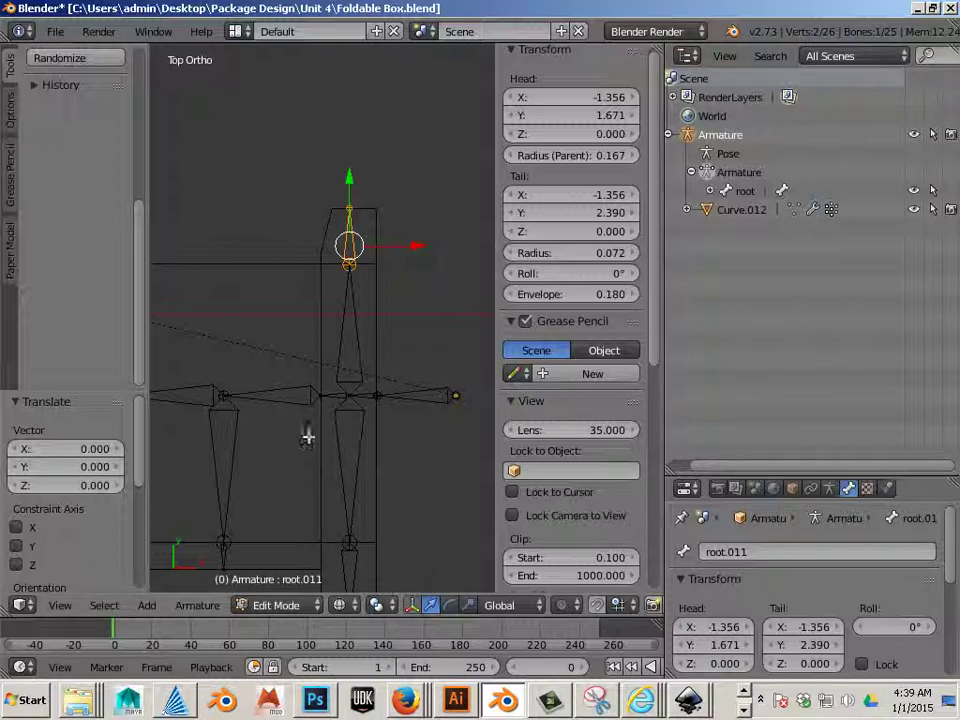
click(279, 605)
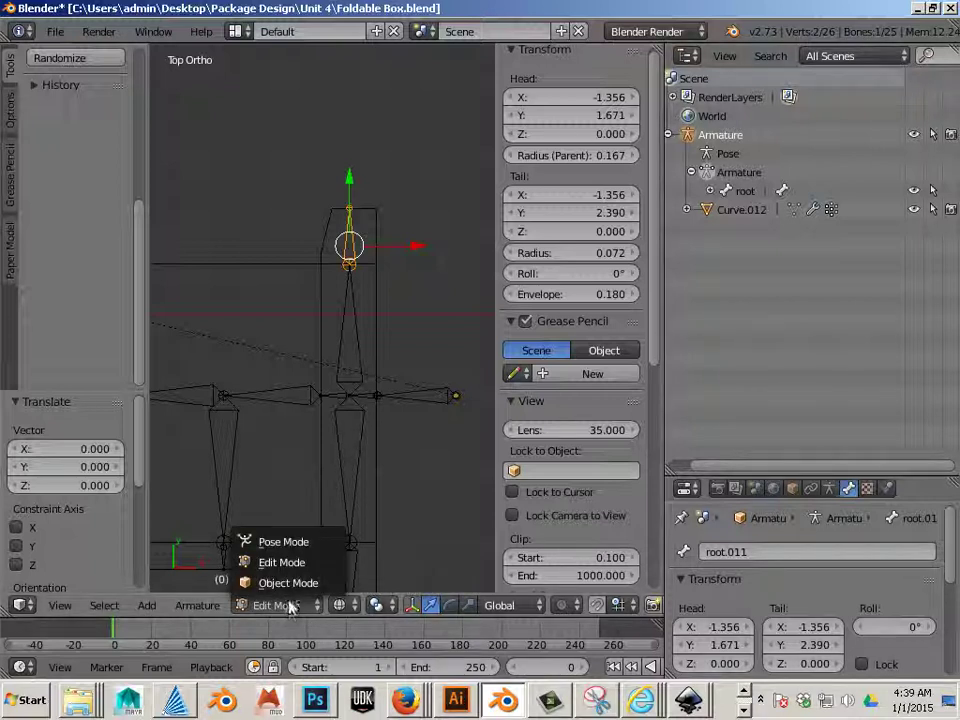
click(302, 548)
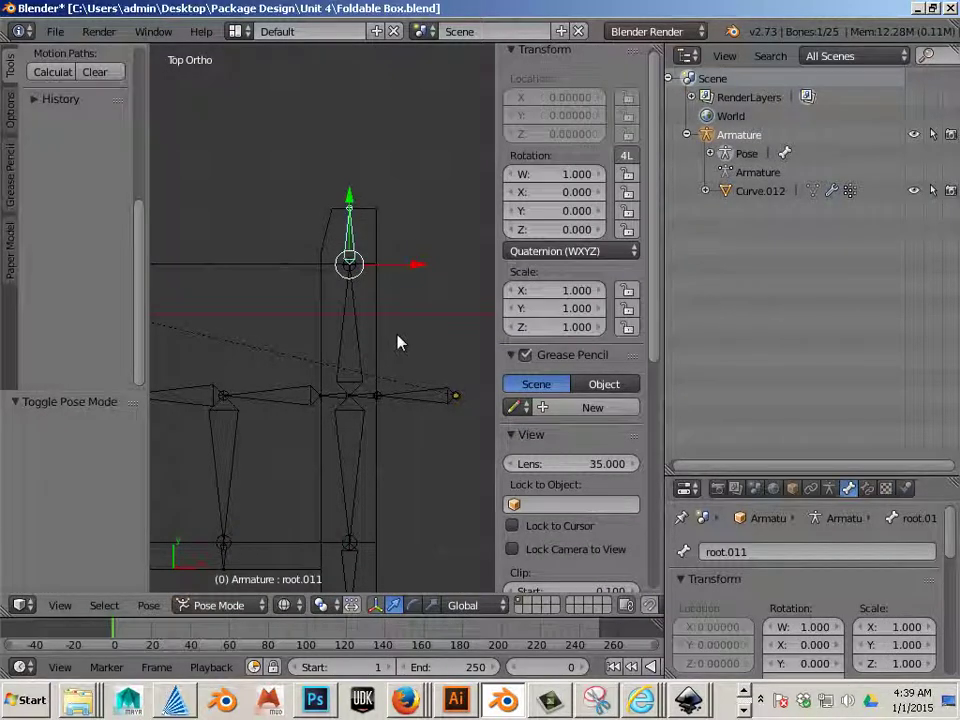
Select bones root.010 and root.011 in turn in the viewport.
right_click(360, 261)
right_click(360, 261)
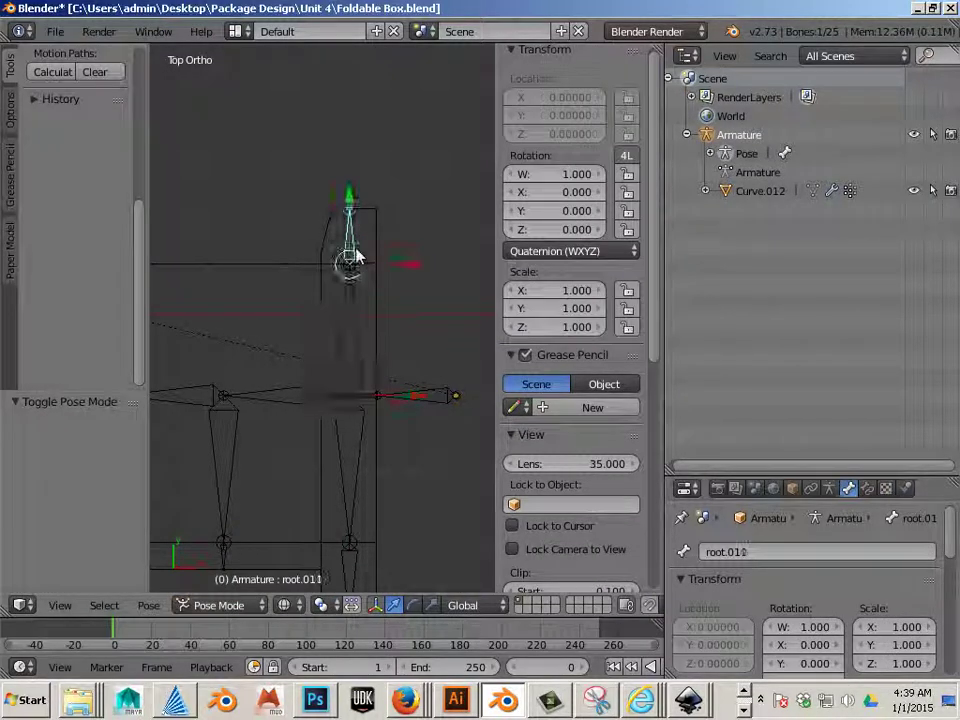
right_click(353, 323)
right_click(352, 252)
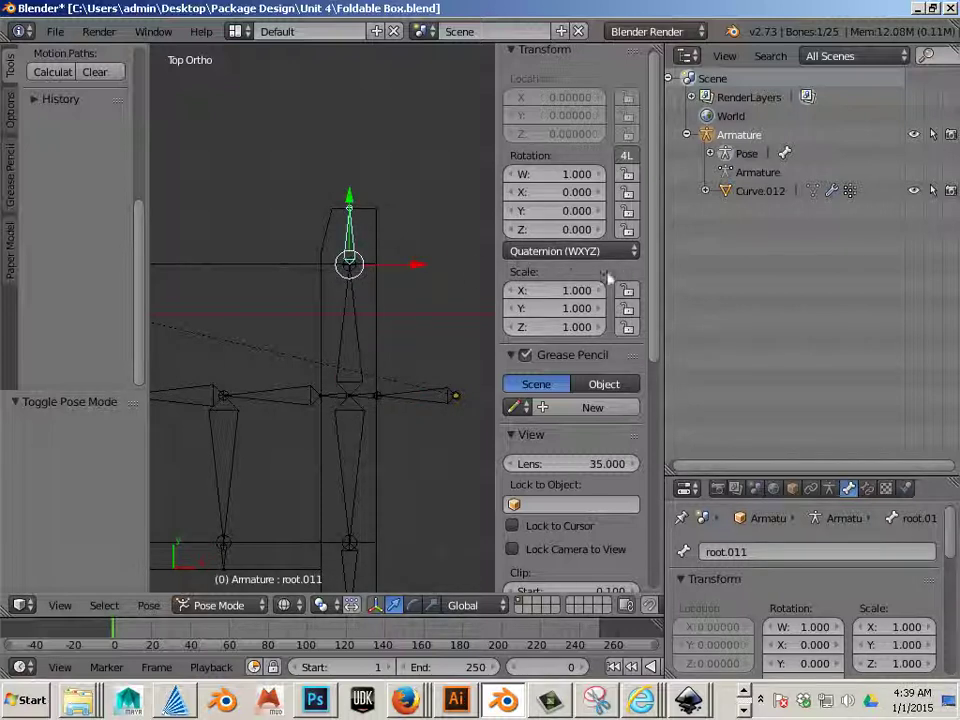
Expand Pose and the bone chain from root down through root.007's children in the Outliner.
click(710, 153)
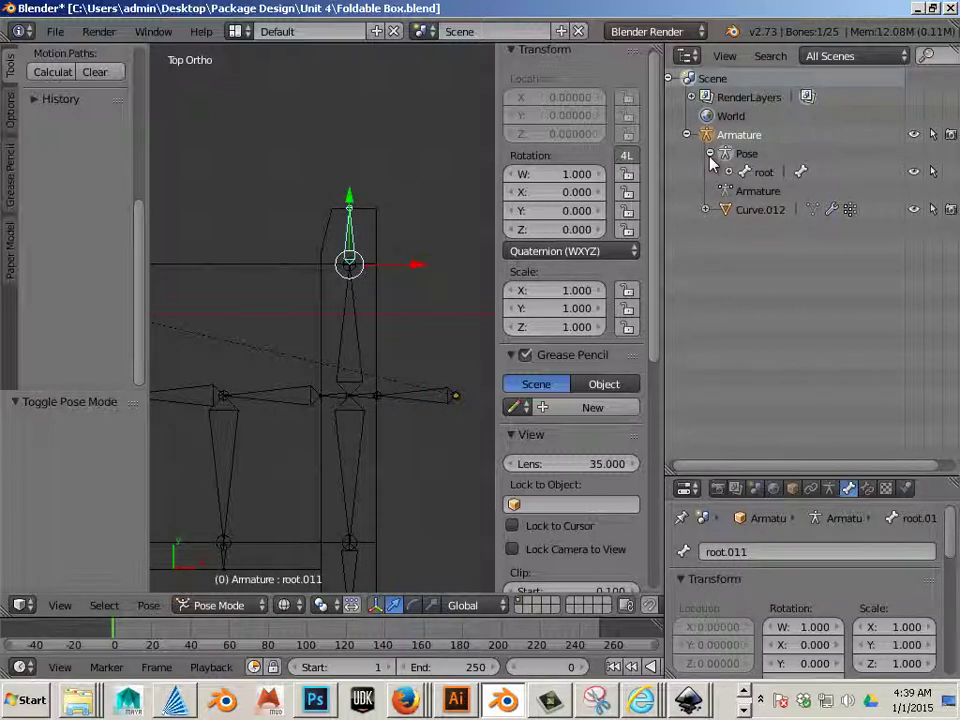
click(729, 172)
click(748, 190)
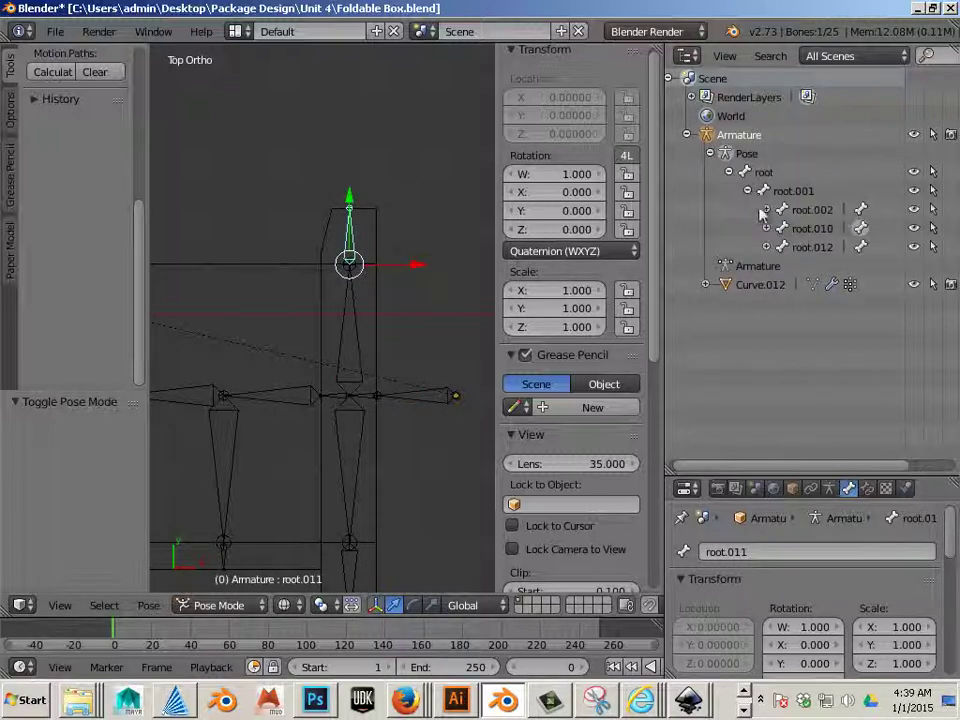
click(766, 209)
click(785, 228)
click(804, 247)
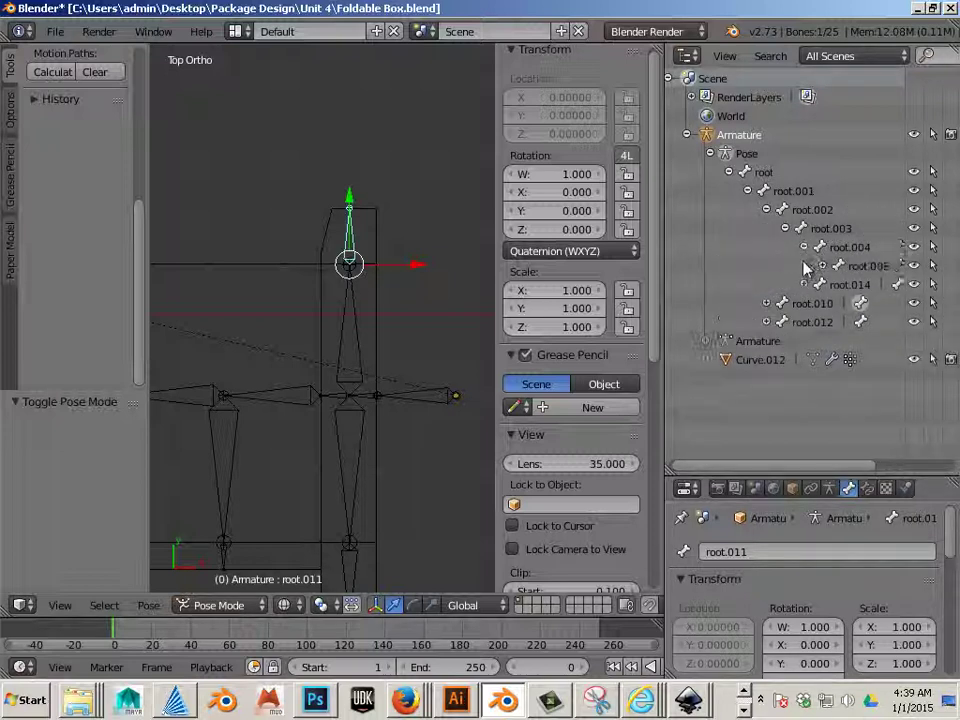
click(822, 266)
click(841, 284)
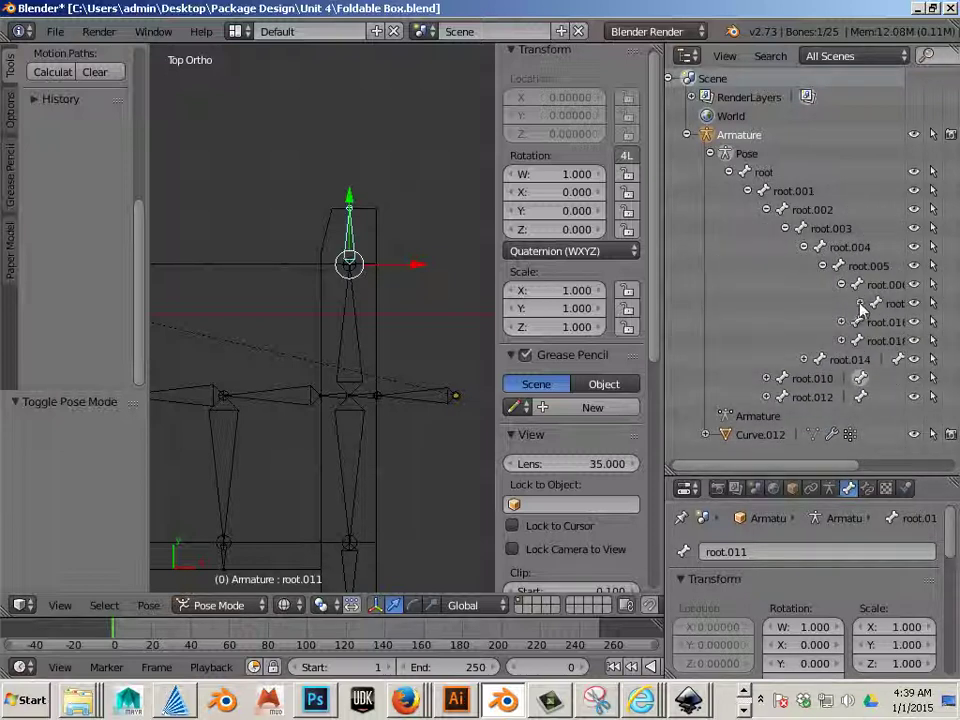
click(860, 302)
click(884, 321)
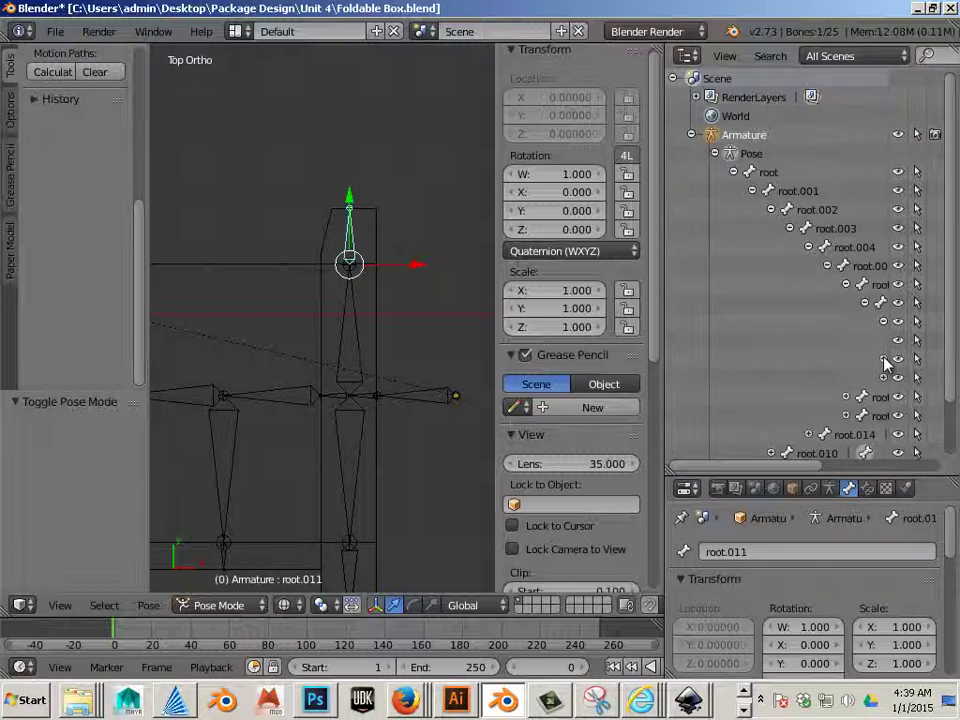
click(884, 358)
Expand root.014, root.010, root.012 and root.023 to reveal root.011 and root.013.
scroll(857, 369, down, 3)
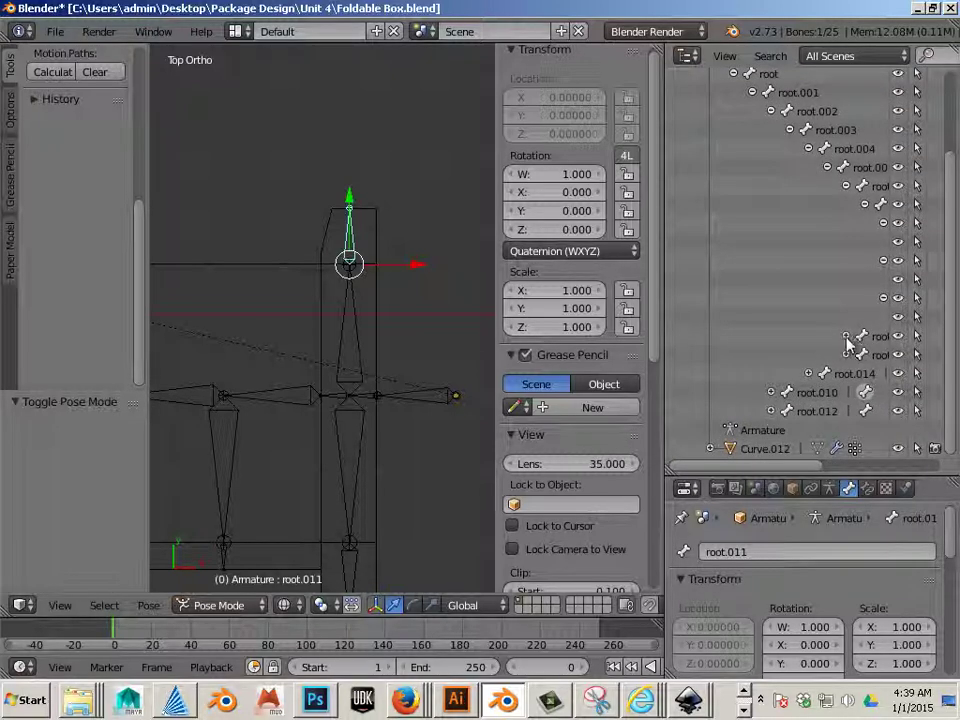
scroll(840, 377, down, 2)
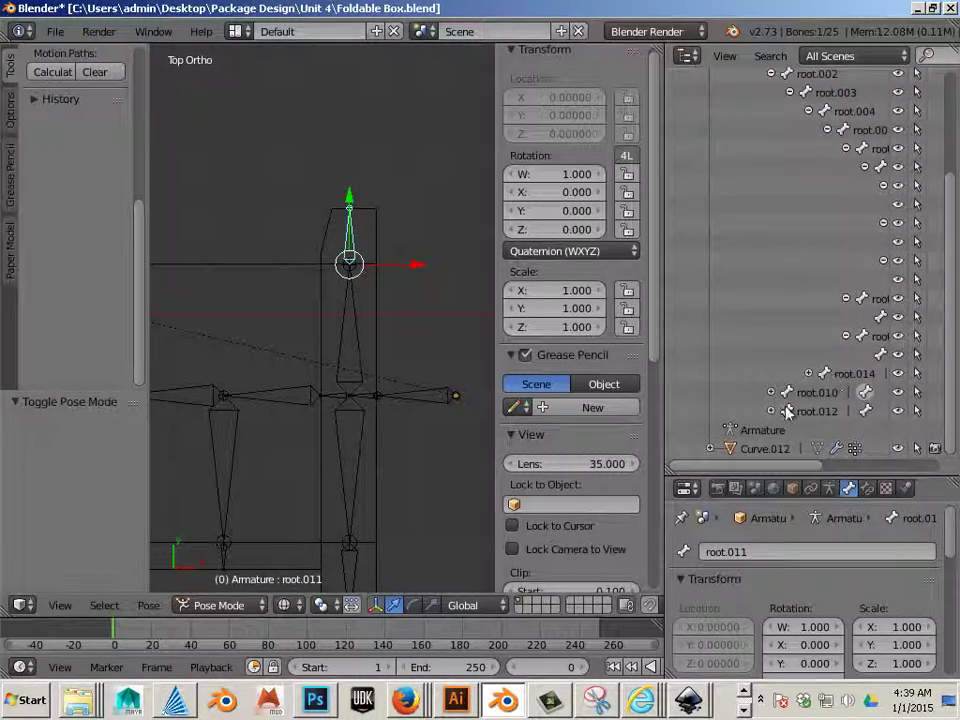
click(810, 375)
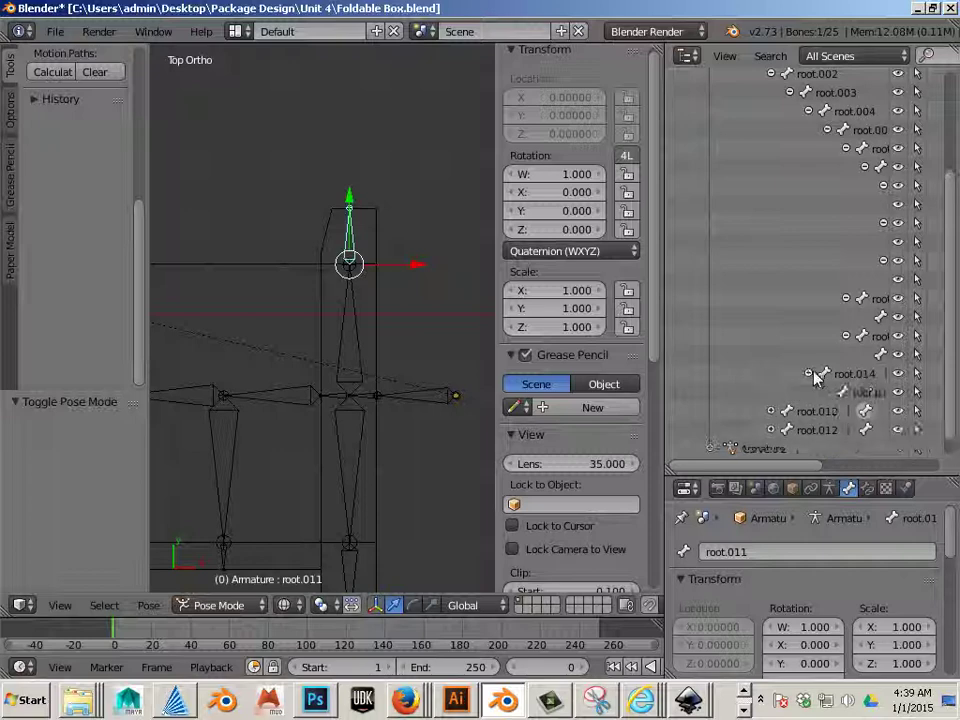
click(771, 411)
click(771, 448)
scroll(784, 435, down, 2)
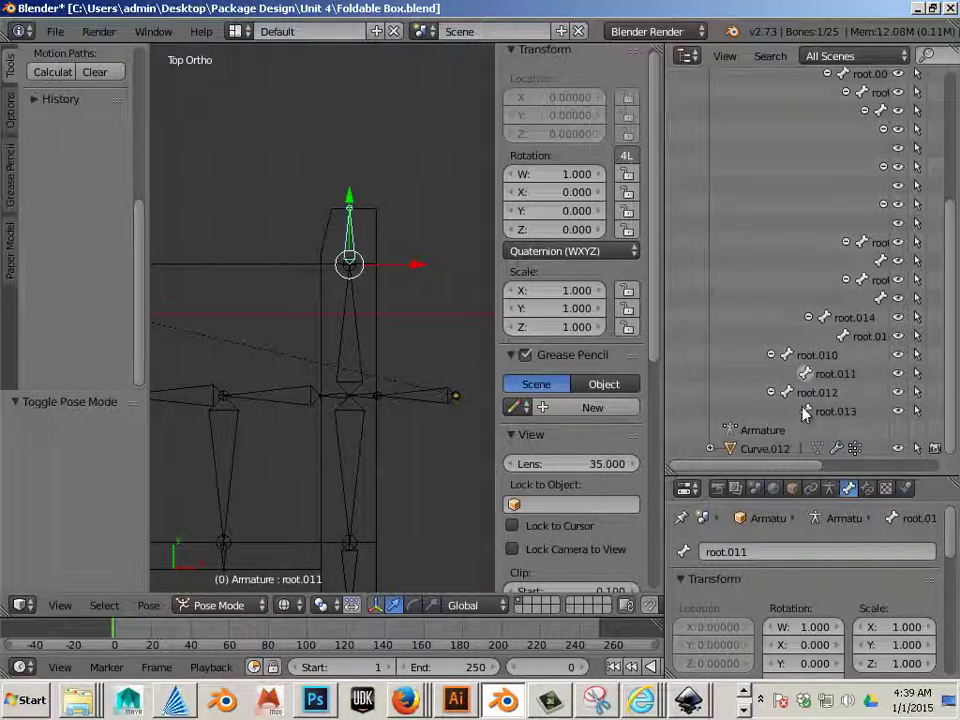
drag(784, 467, 826, 472)
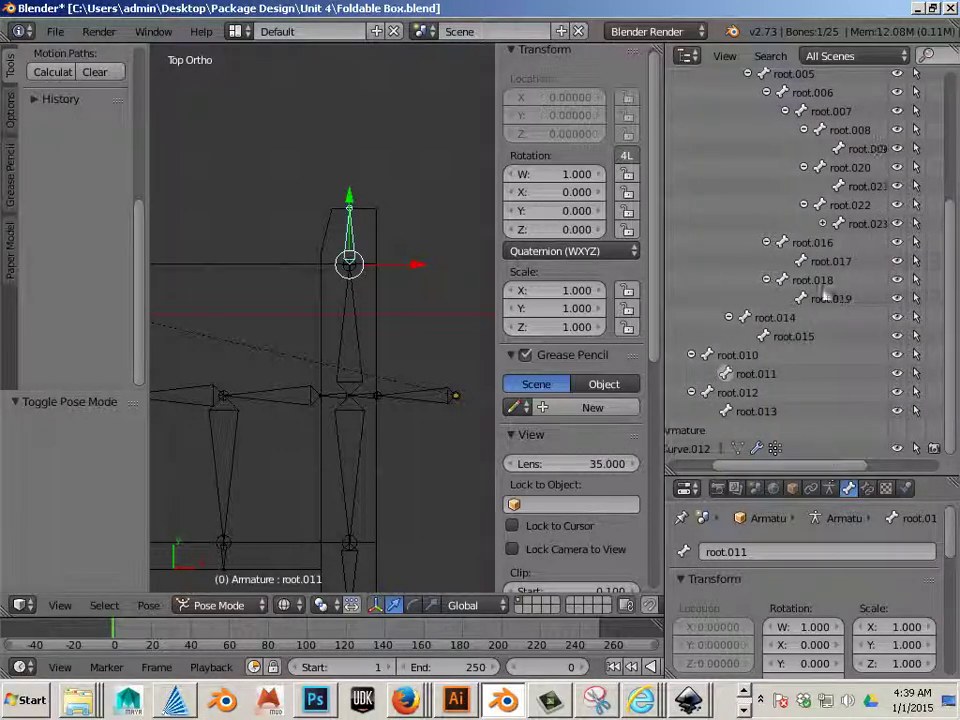
click(823, 224)
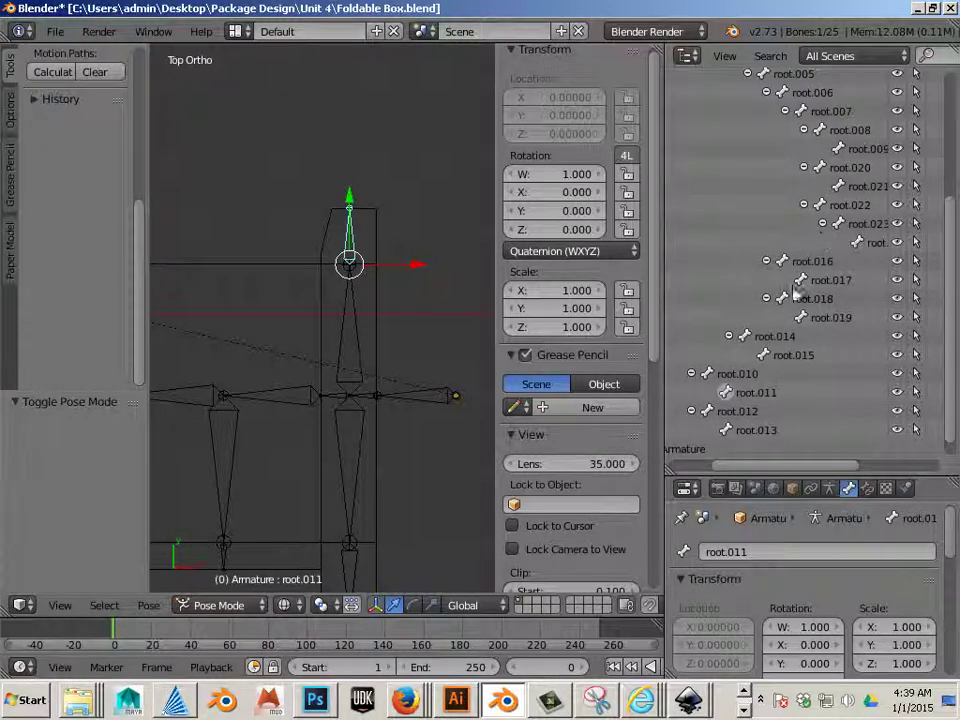
scroll(790, 314, up, 4)
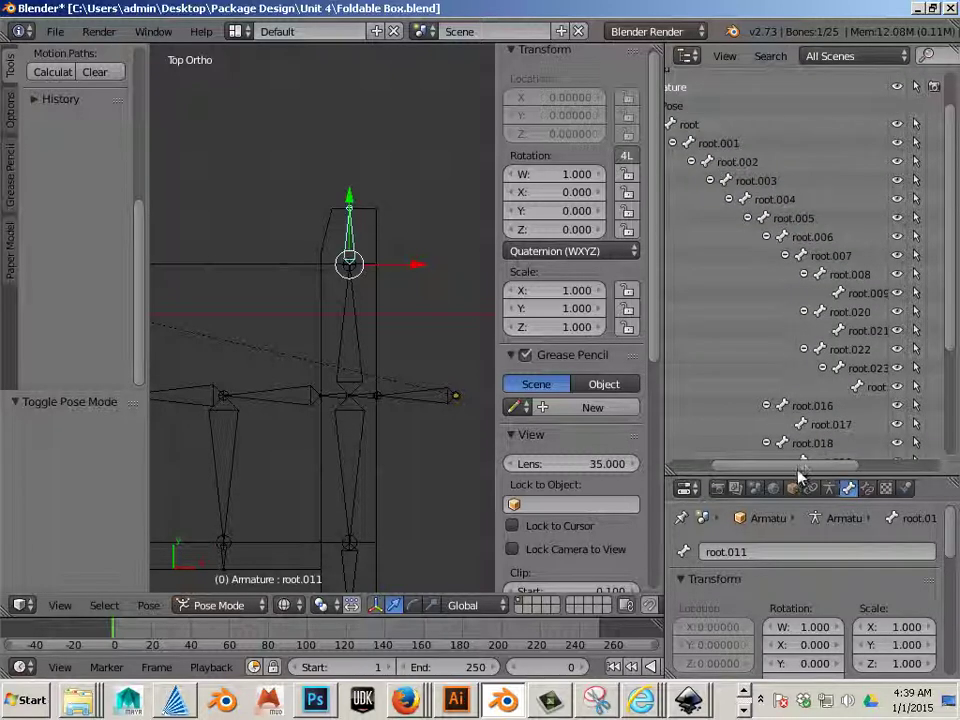
drag(798, 466, 768, 466)
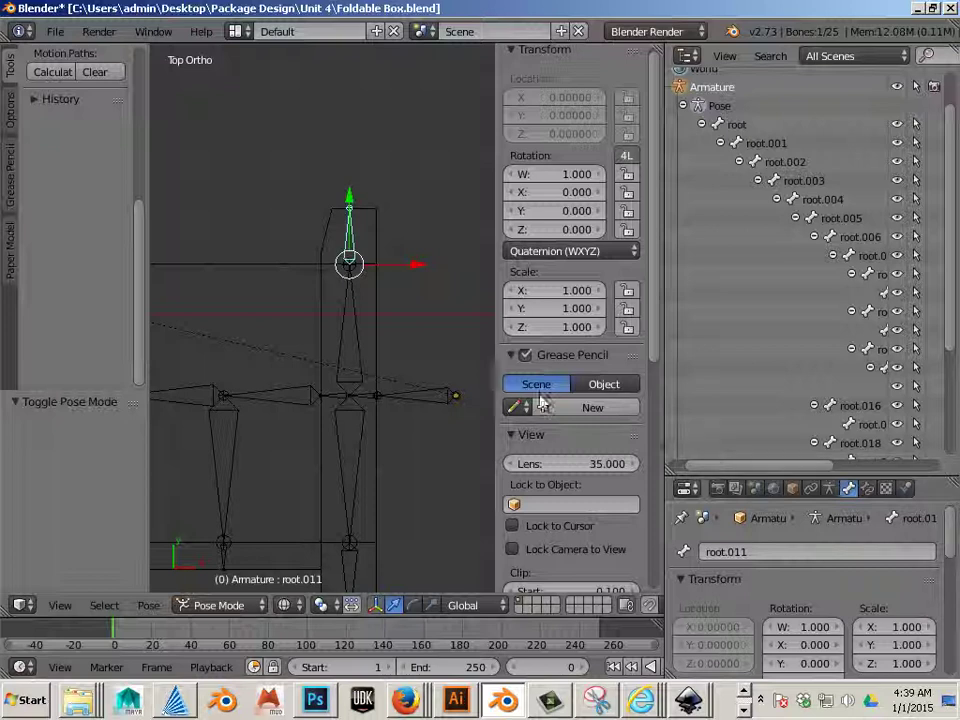
Select bones root.010 and root.011 in turn, then select the Curve.012 box net.
right_click(356, 343)
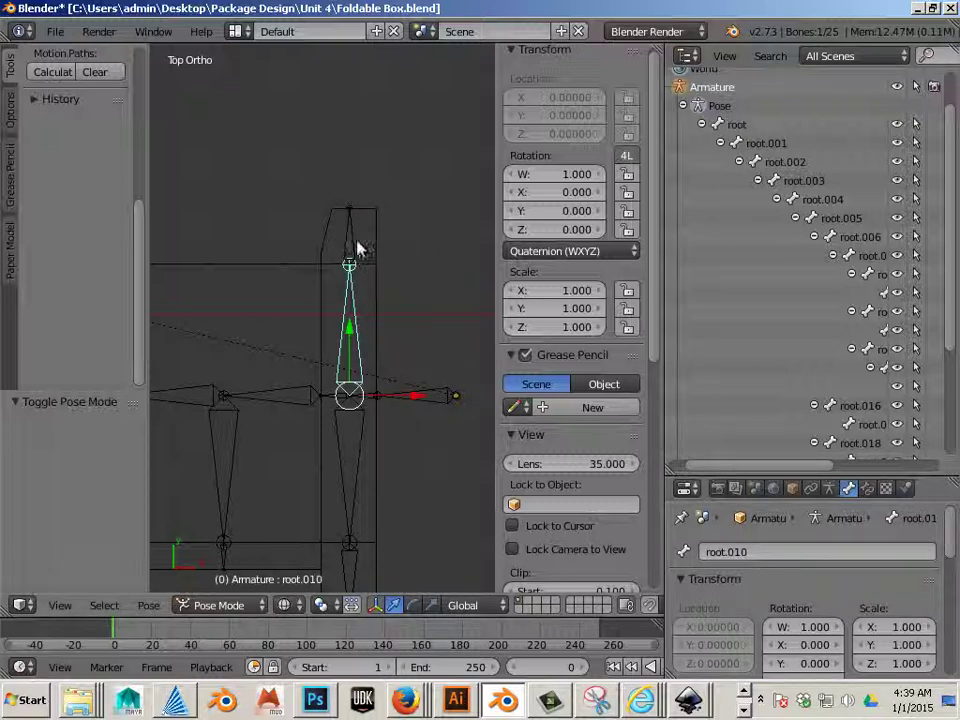
right_click(358, 247)
right_click(352, 310)
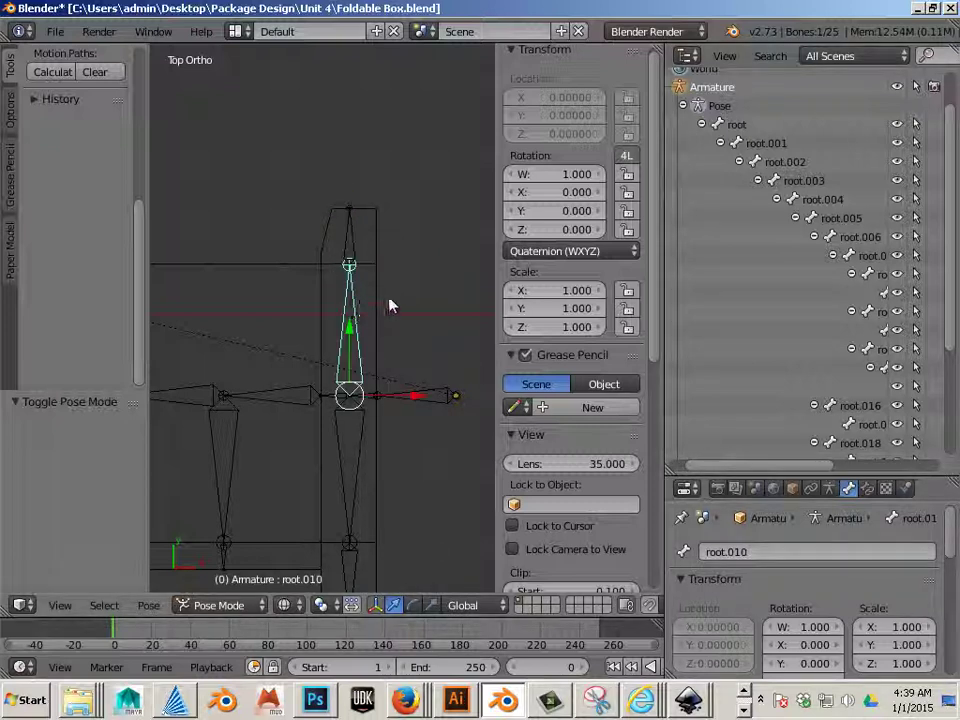
drag(762, 466, 775, 482)
scroll(780, 445, down, 5)
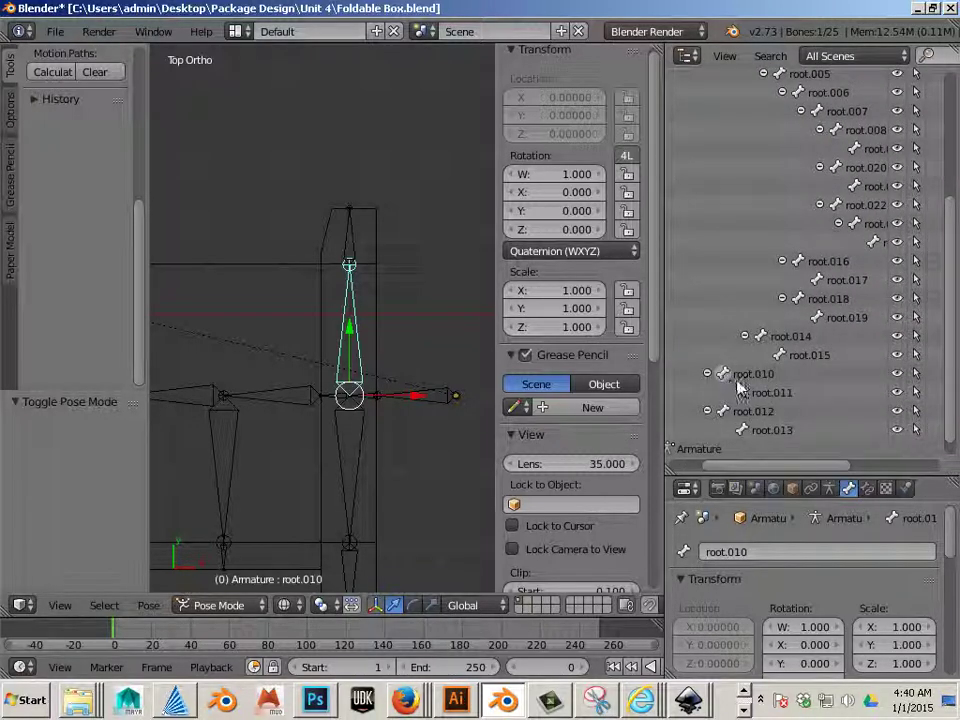
right_click(350, 243)
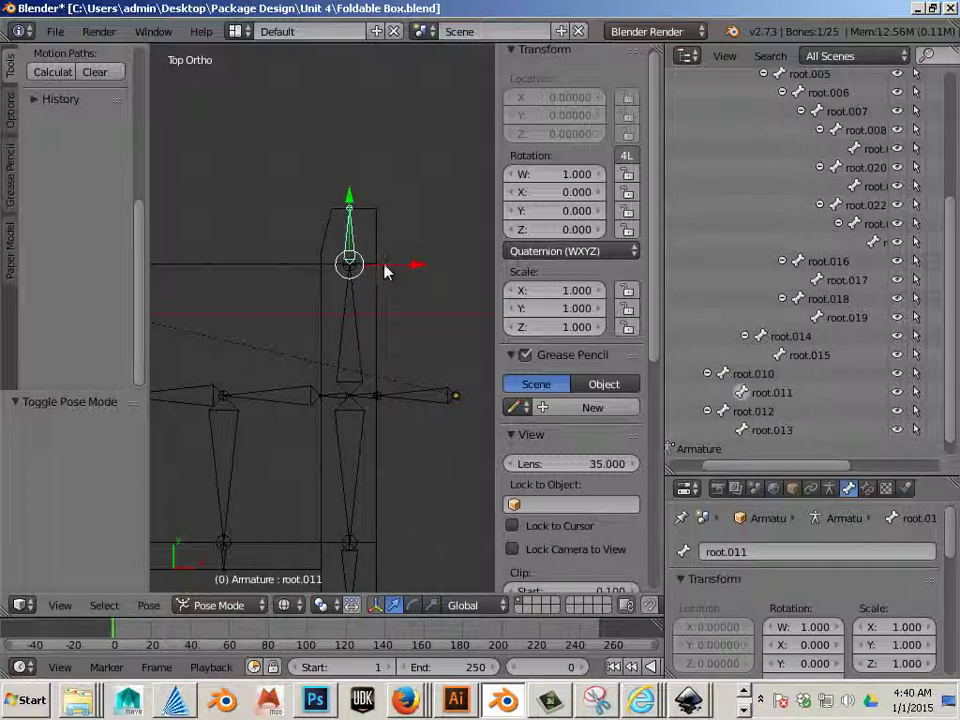
right_click(376, 245)
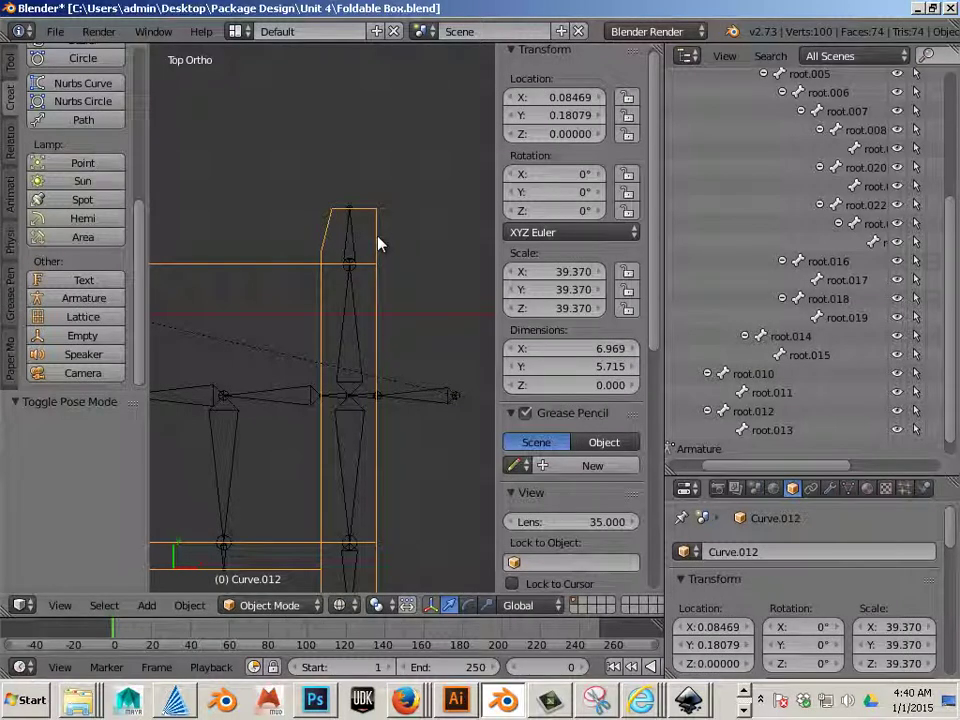
Switch between Curve.012 vertex editing and bone root.011, trying the top flap's corner vertex.
key(Tab)
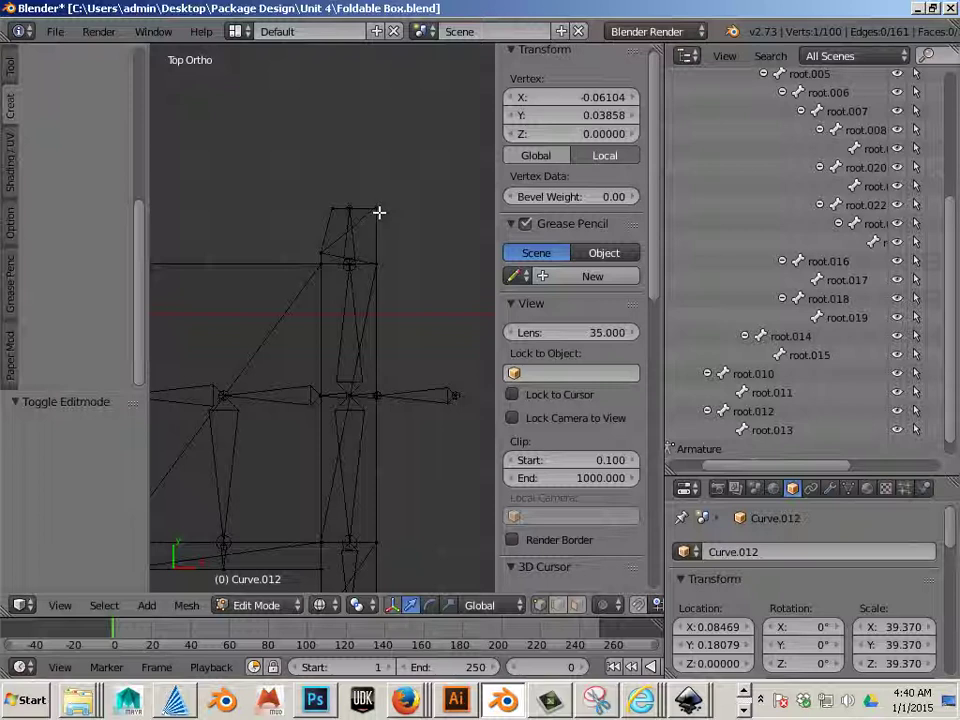
right_click(379, 212)
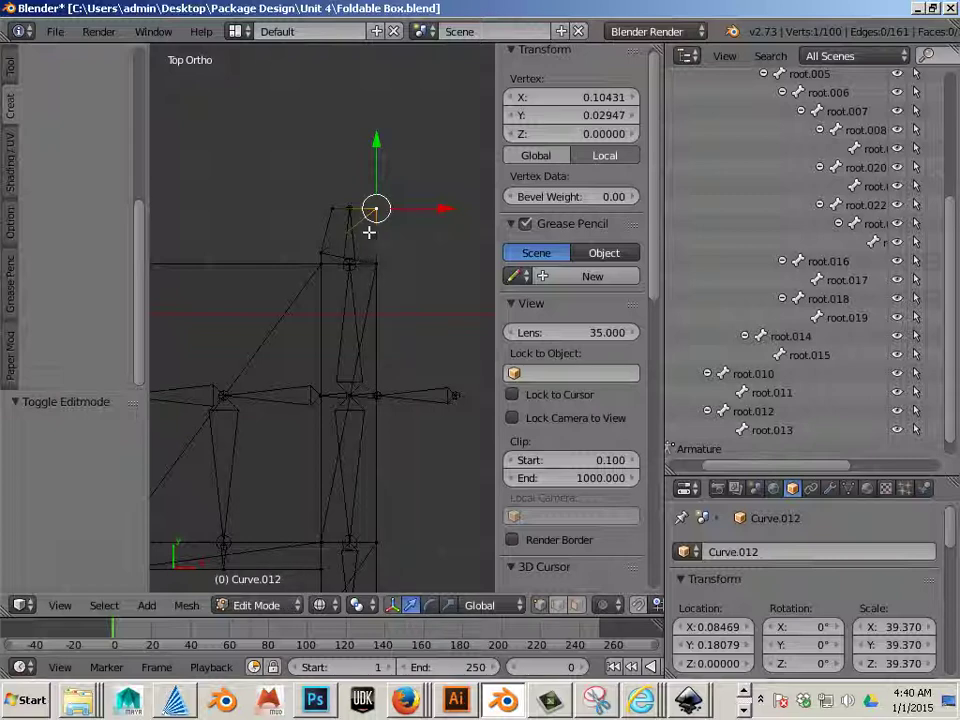
key(Tab)
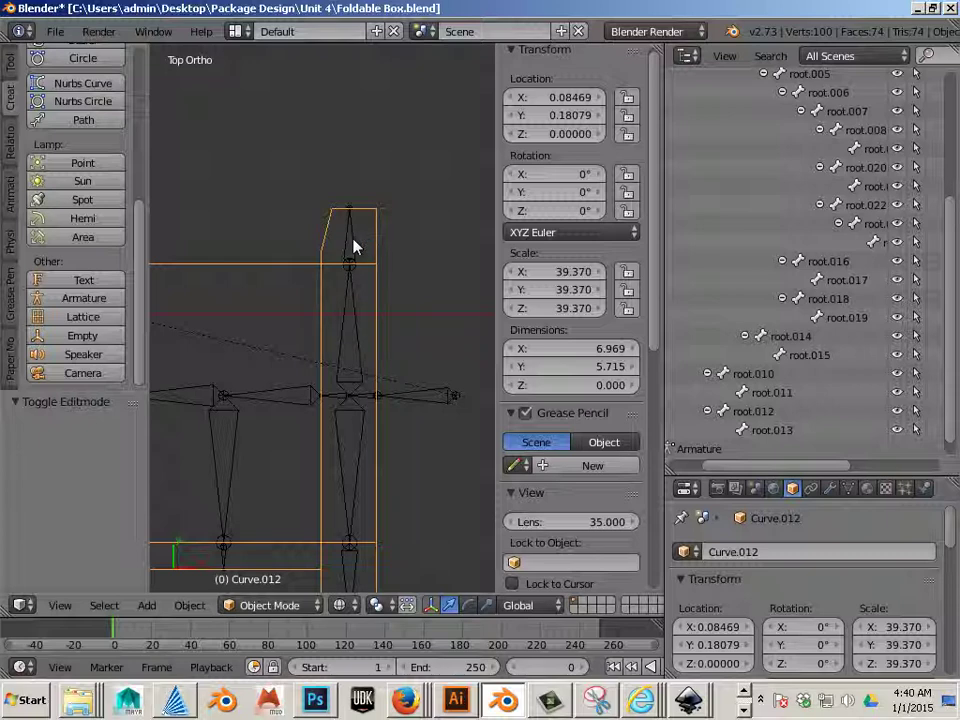
right_click(352, 245)
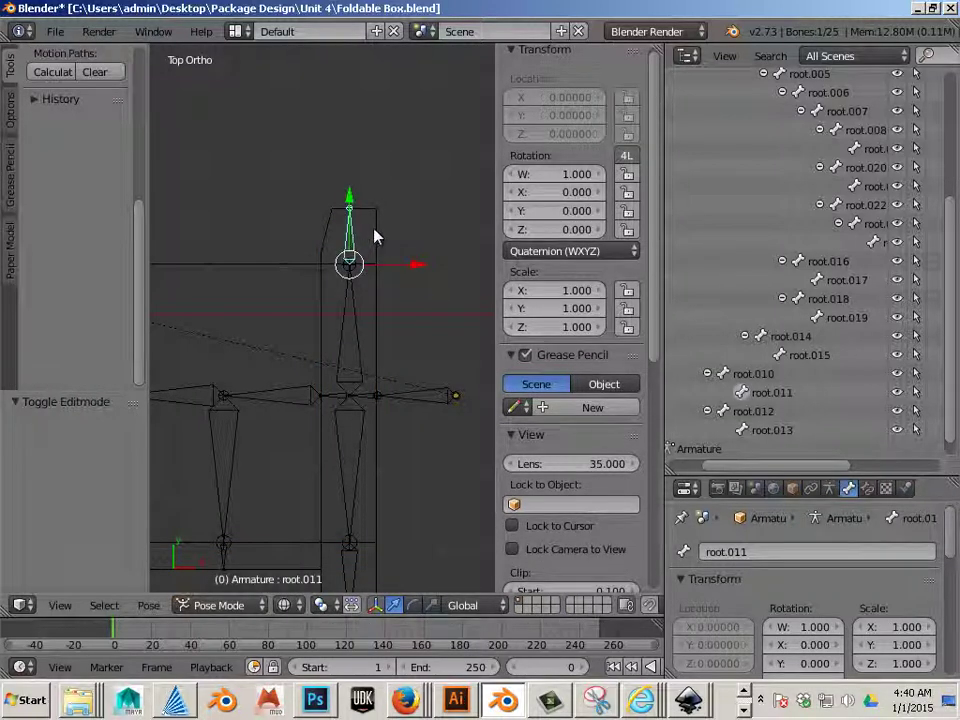
right_click(375, 236)
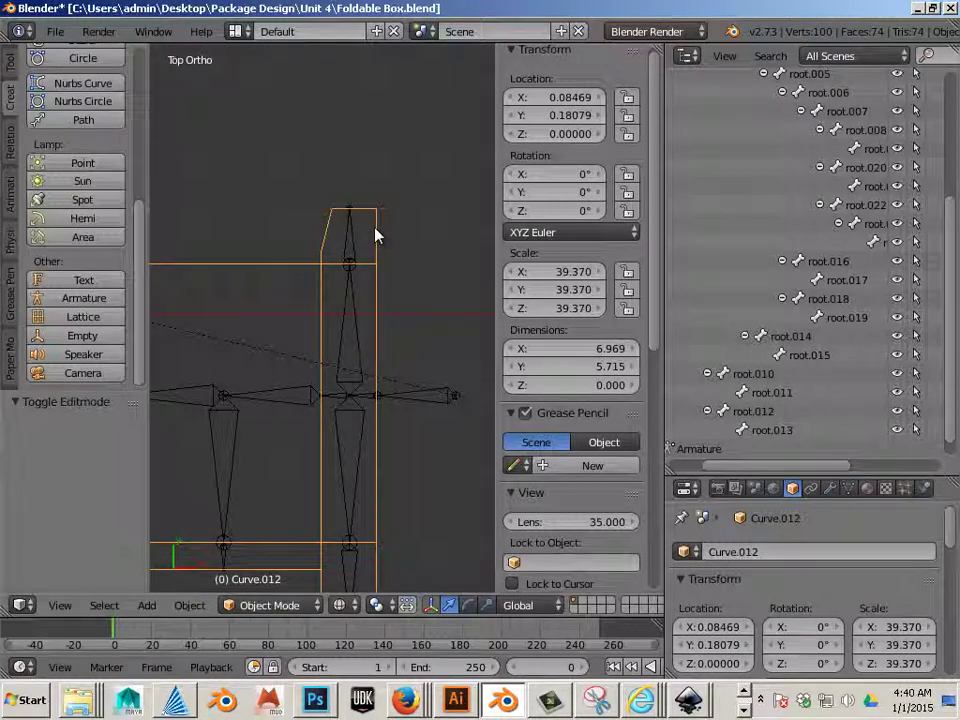
key(Tab)
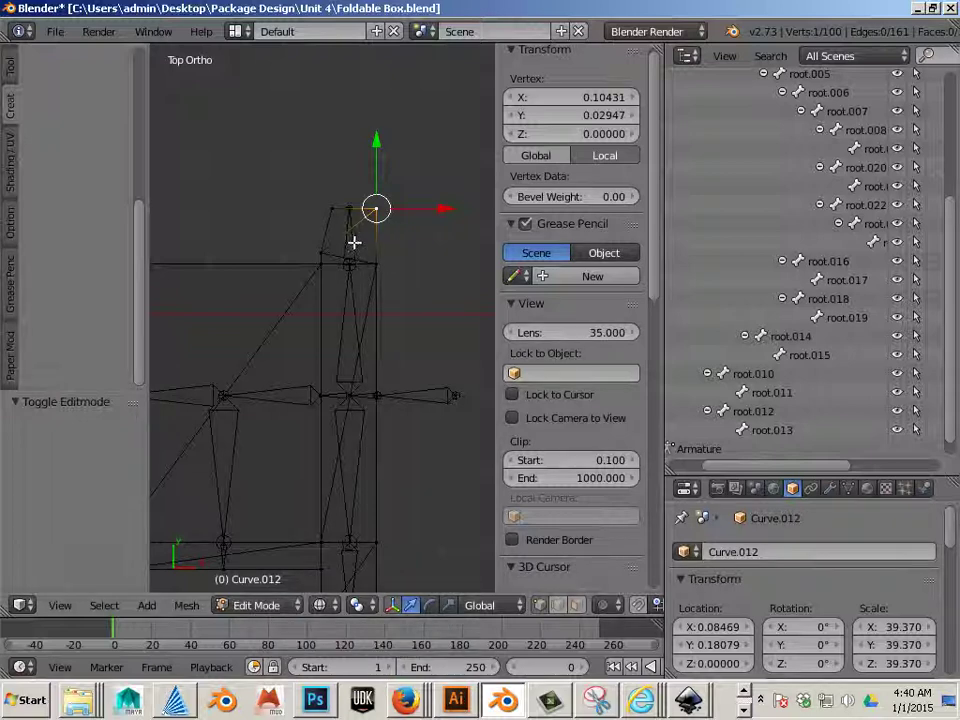
key(Tab)
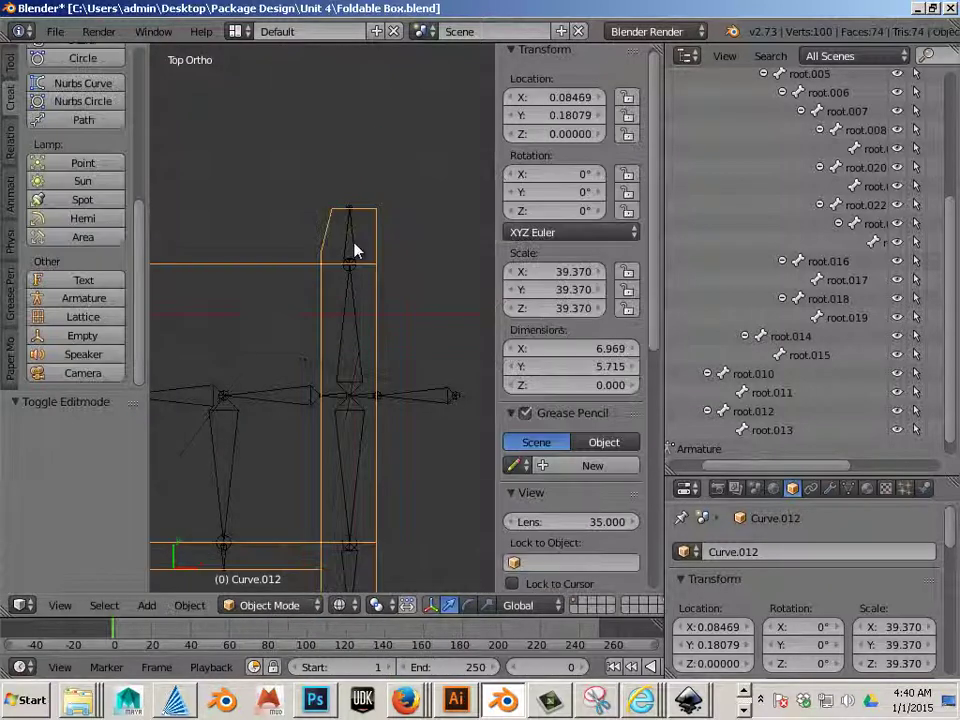
right_click(354, 249)
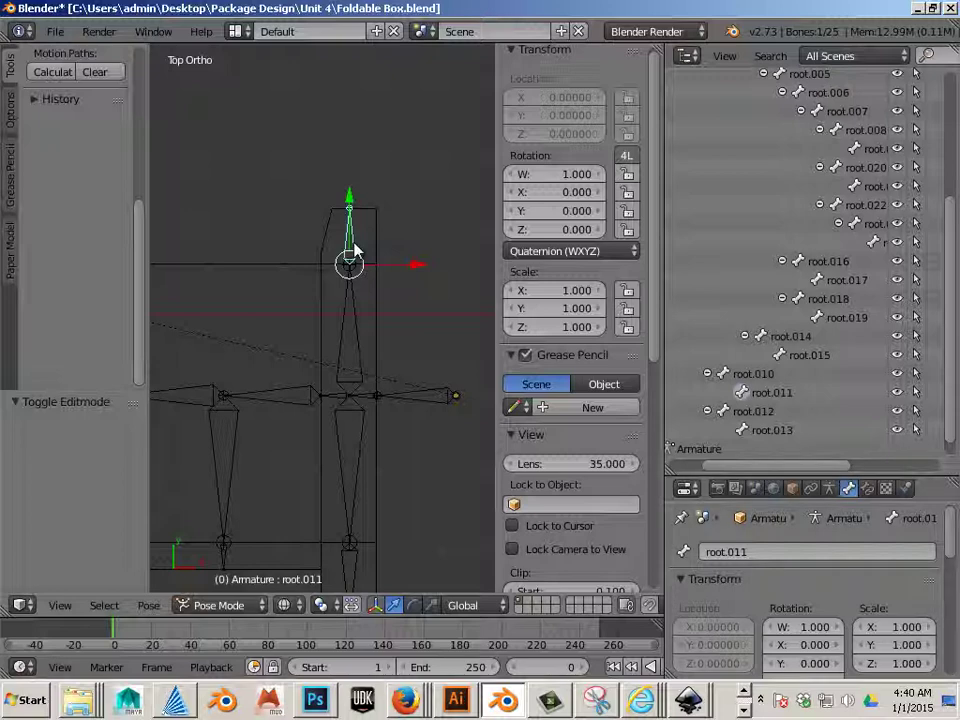
key(Tab)
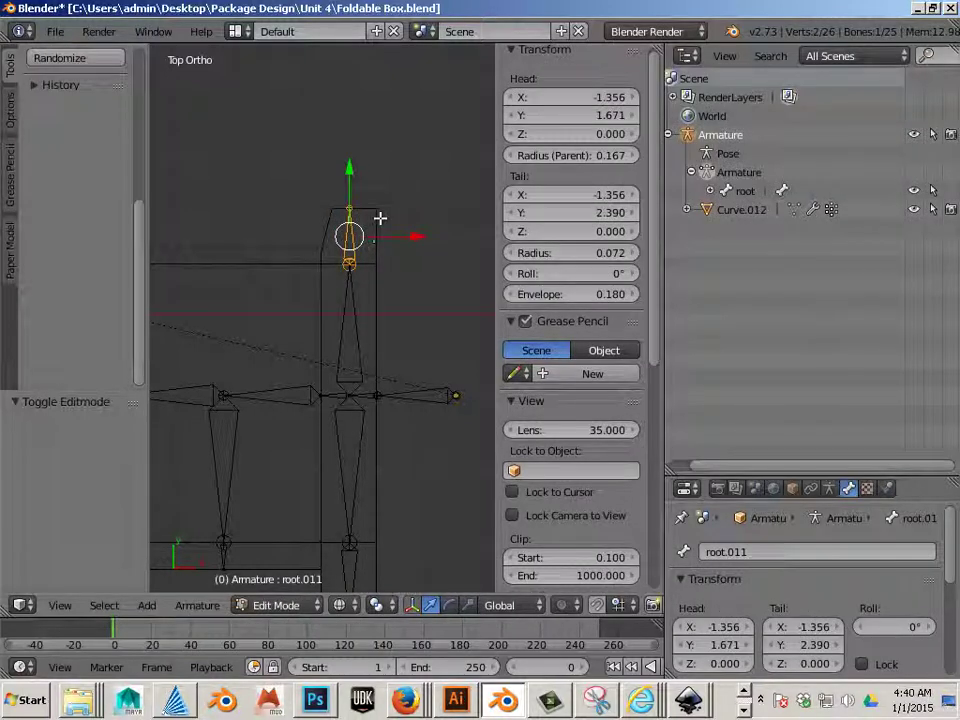
key(Tab)
Reselect Curve.012 in Edit Mode and pick the top flap's upper-right corner vertex.
right_click(375, 222)
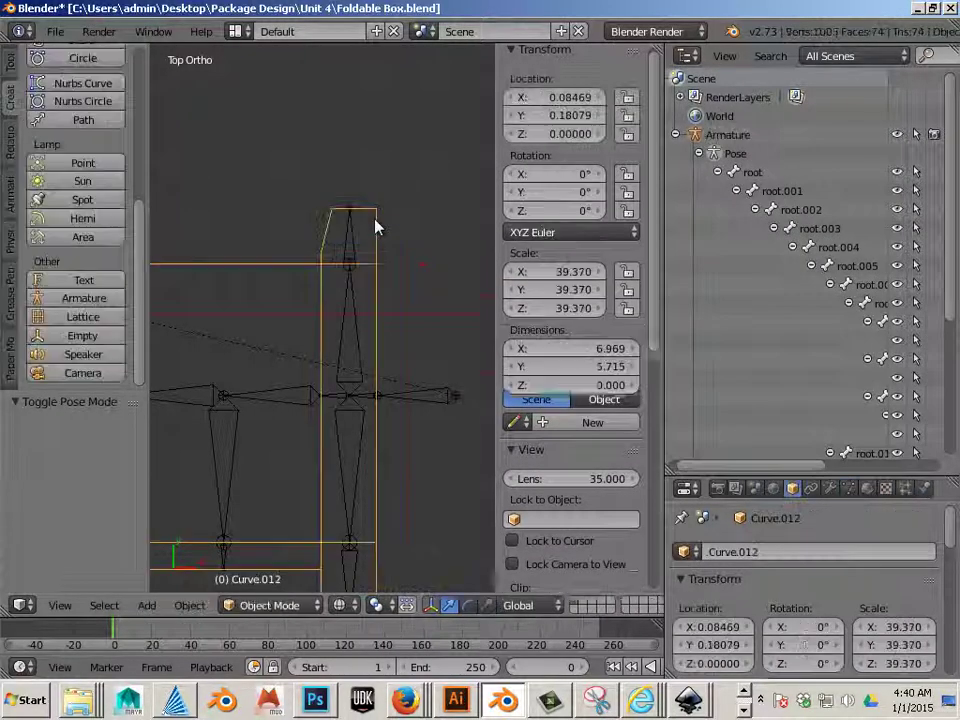
key(Tab)
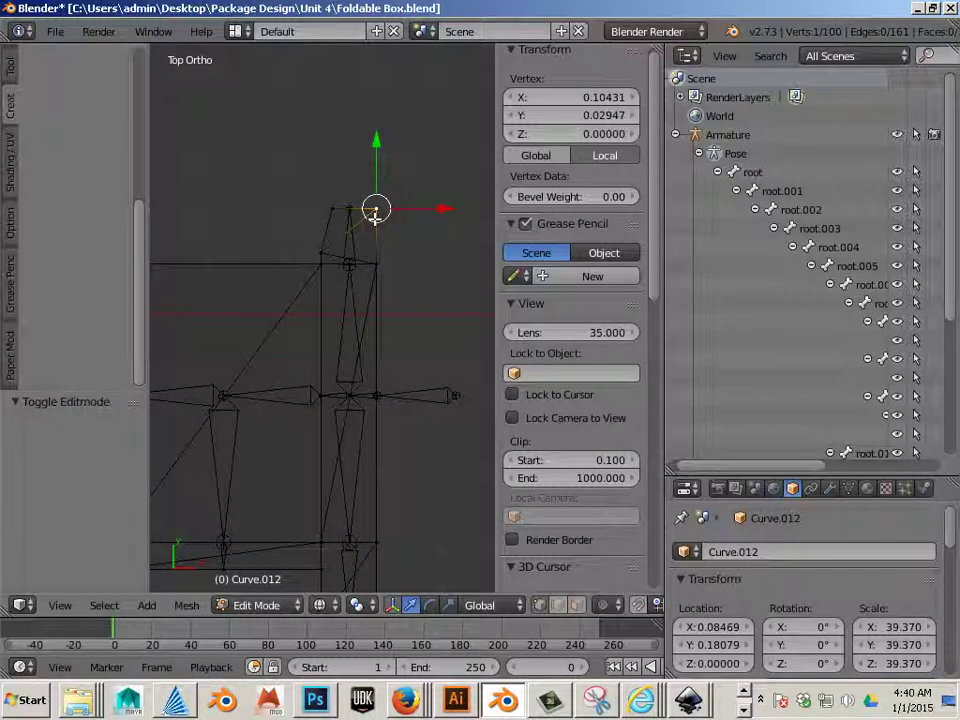
key(Tab)
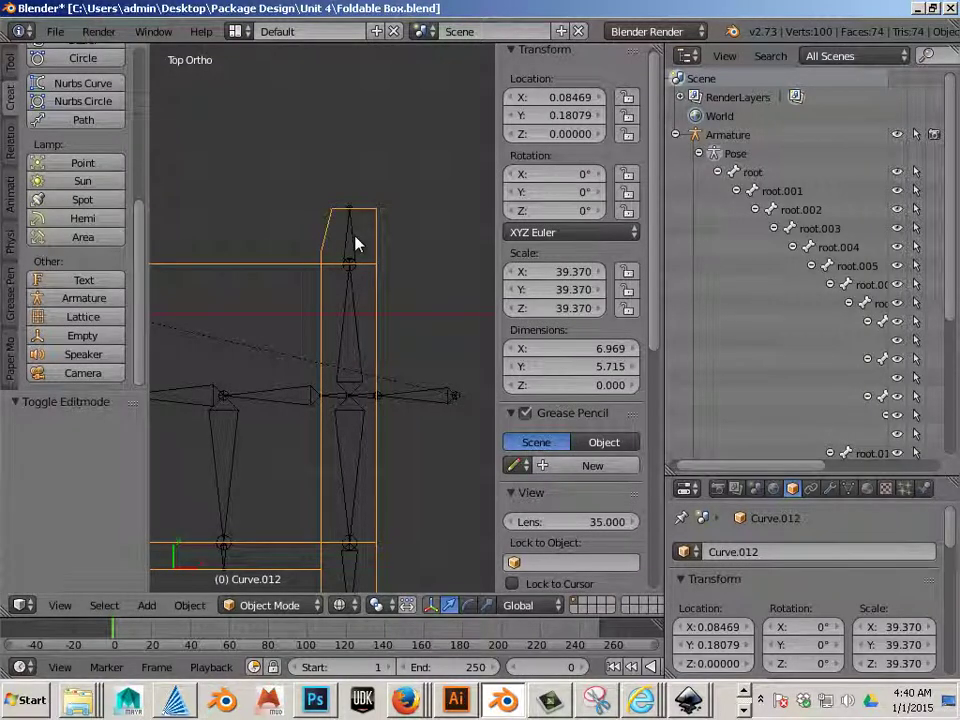
key(Tab)
key(Tab)
right_click(350, 245)
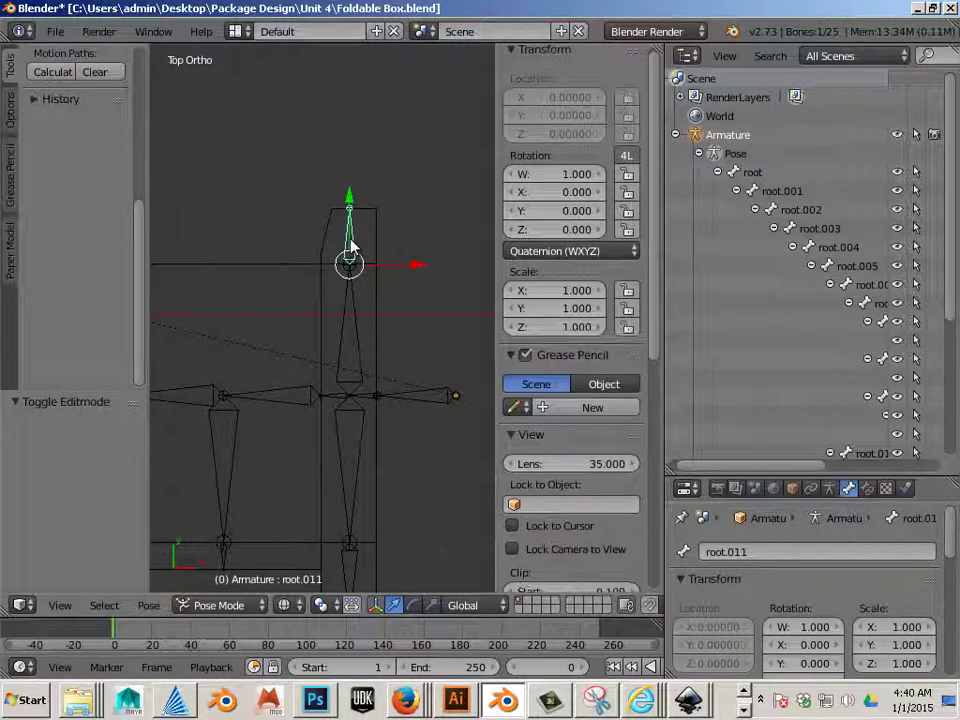
key(Tab)
key(Tab)
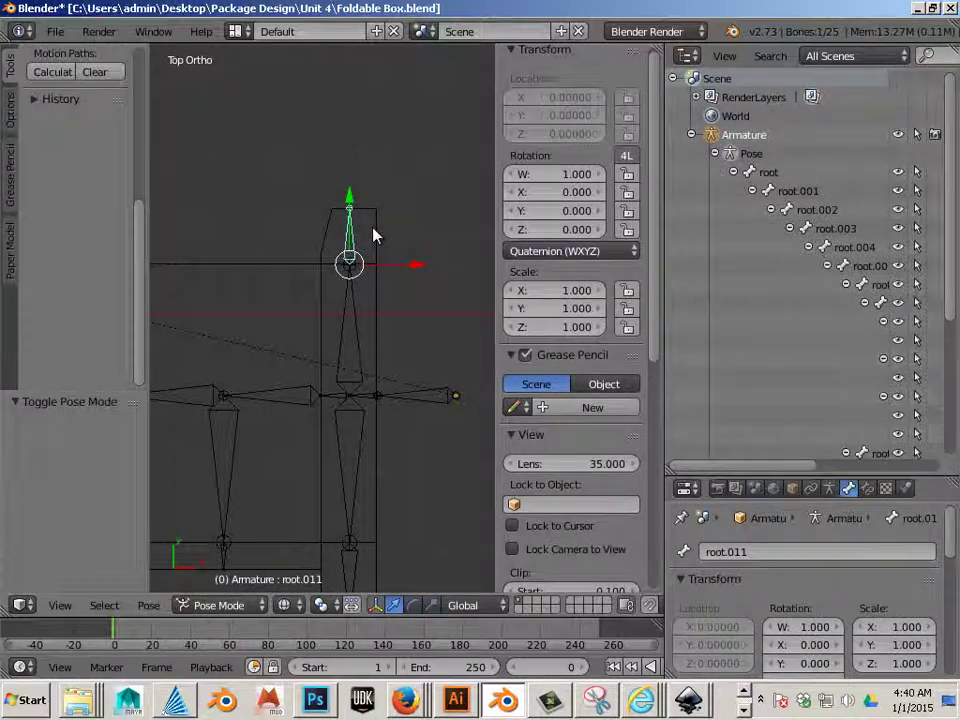
right_click(373, 236)
key(Tab)
right_click(377, 215)
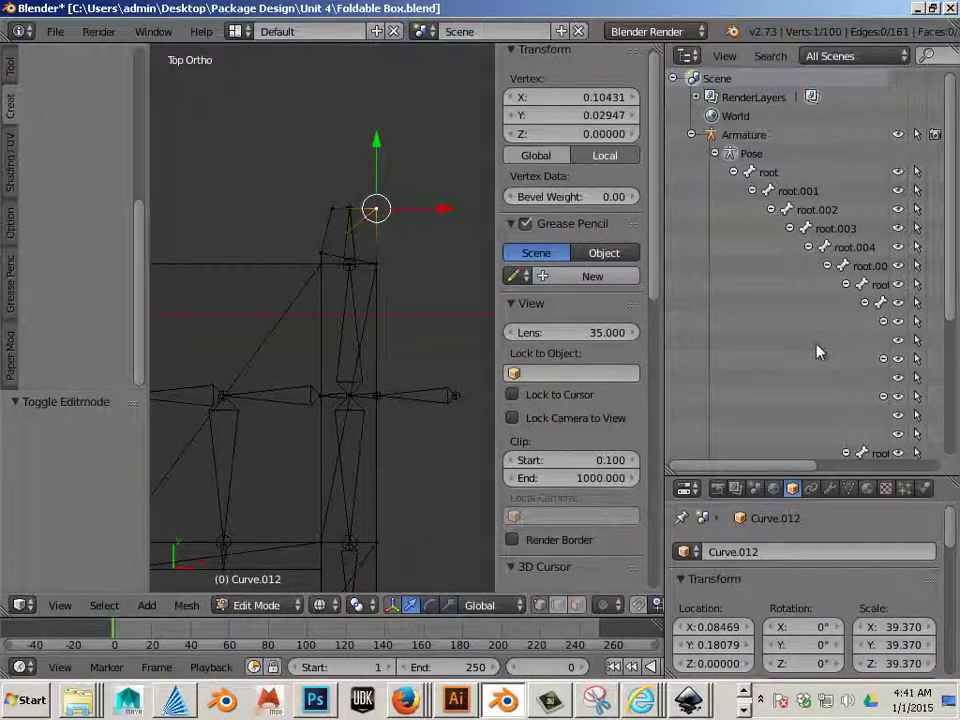
Select the linked top flap face with L and assign it to vertex group root.011.
scroll(818, 345, down, 6)
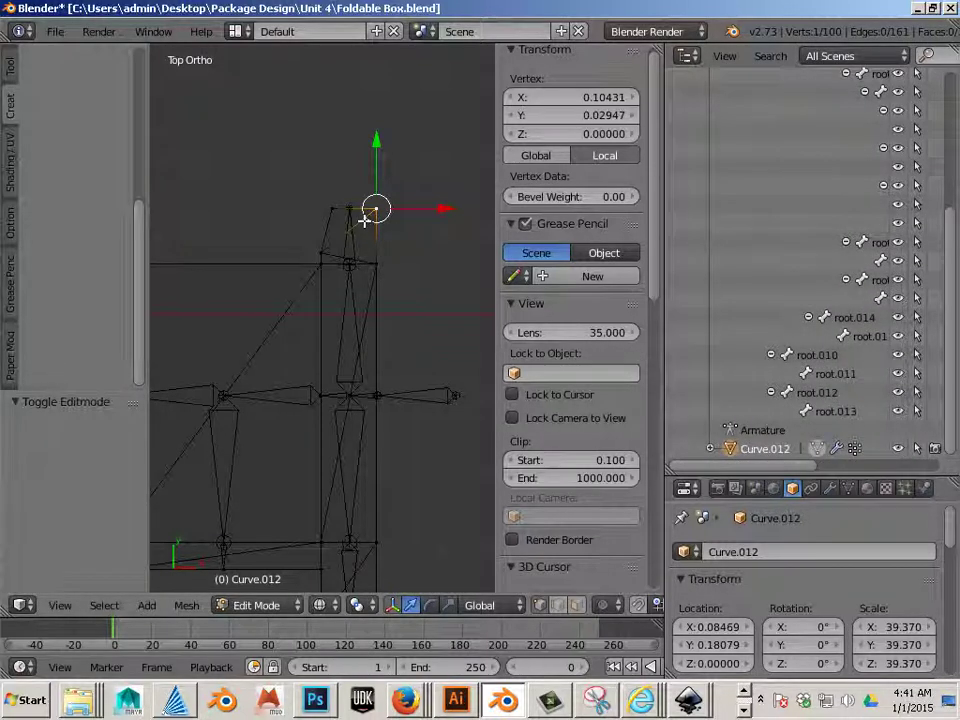
key(l)
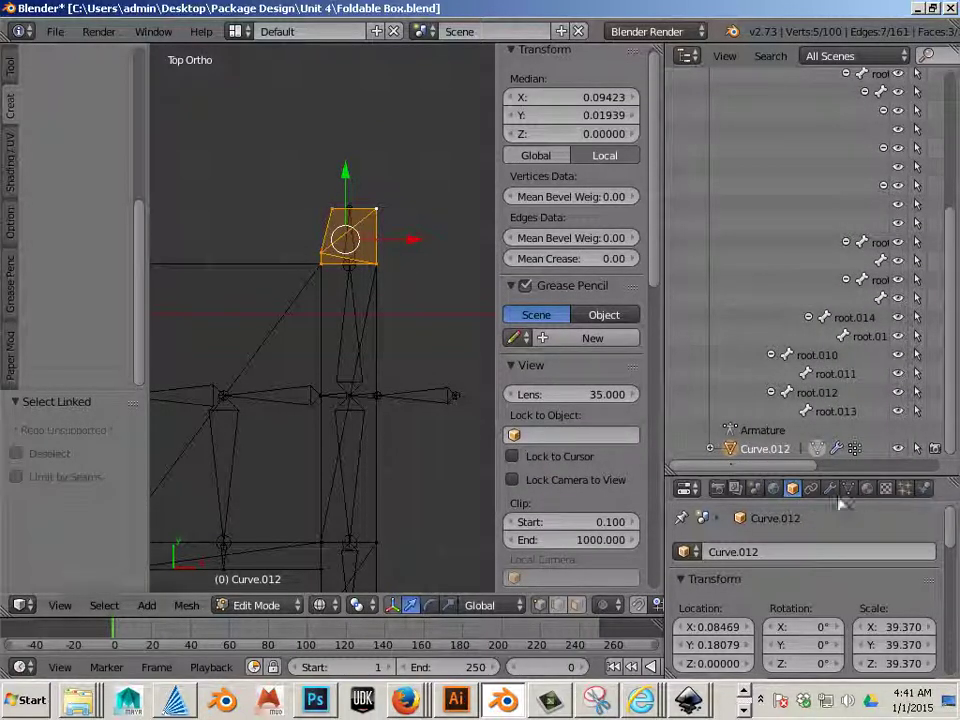
click(847, 489)
scroll(847, 508, down, 5)
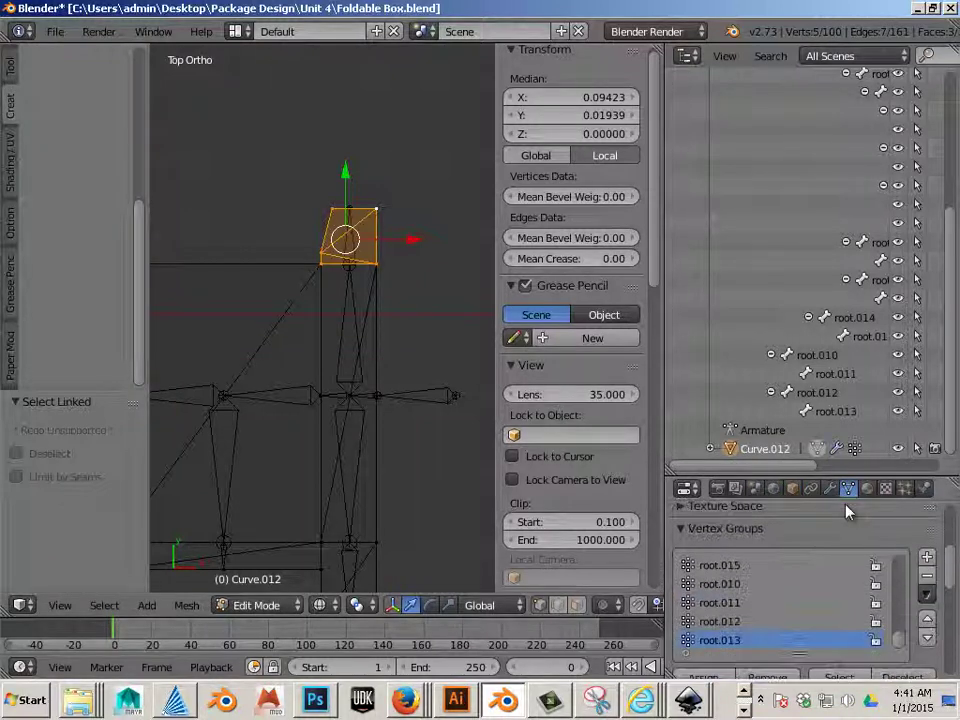
click(730, 603)
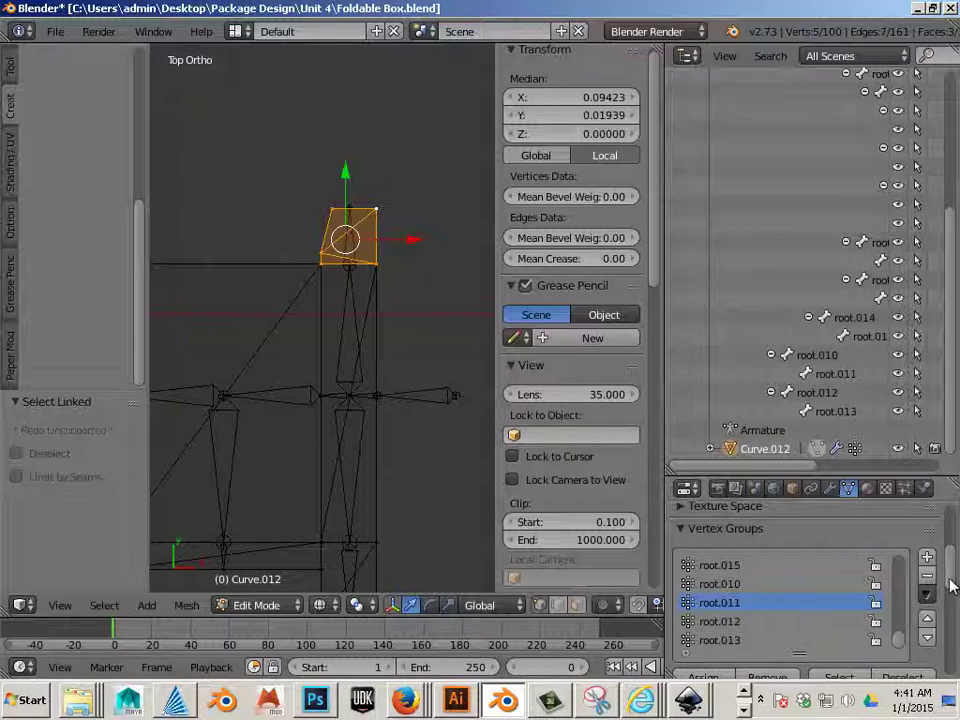
scroll(773, 637, down, 1)
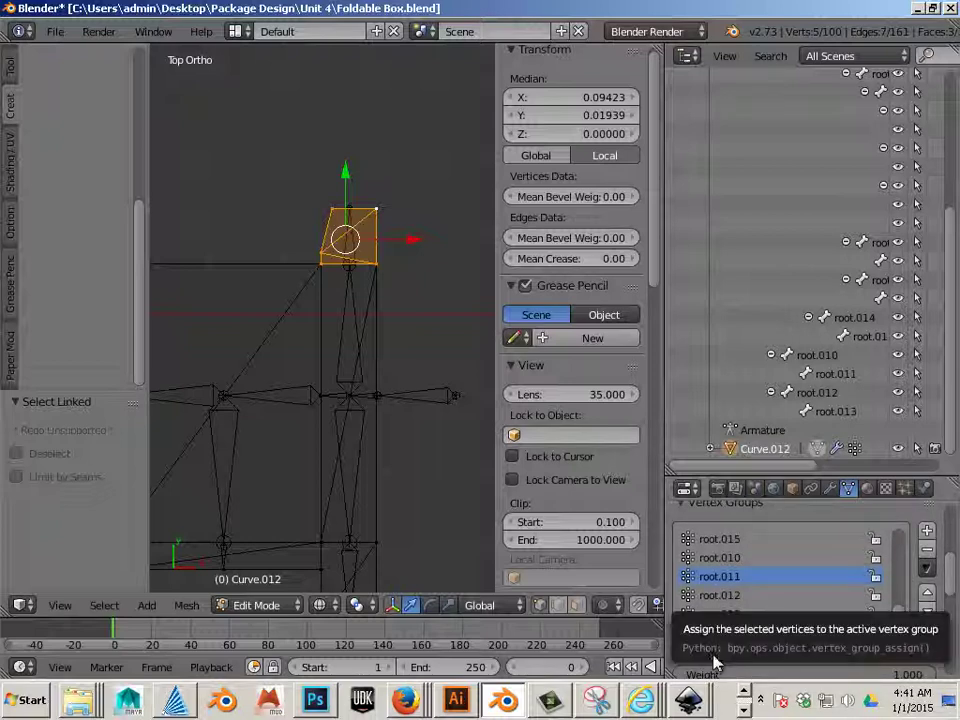
click(722, 651)
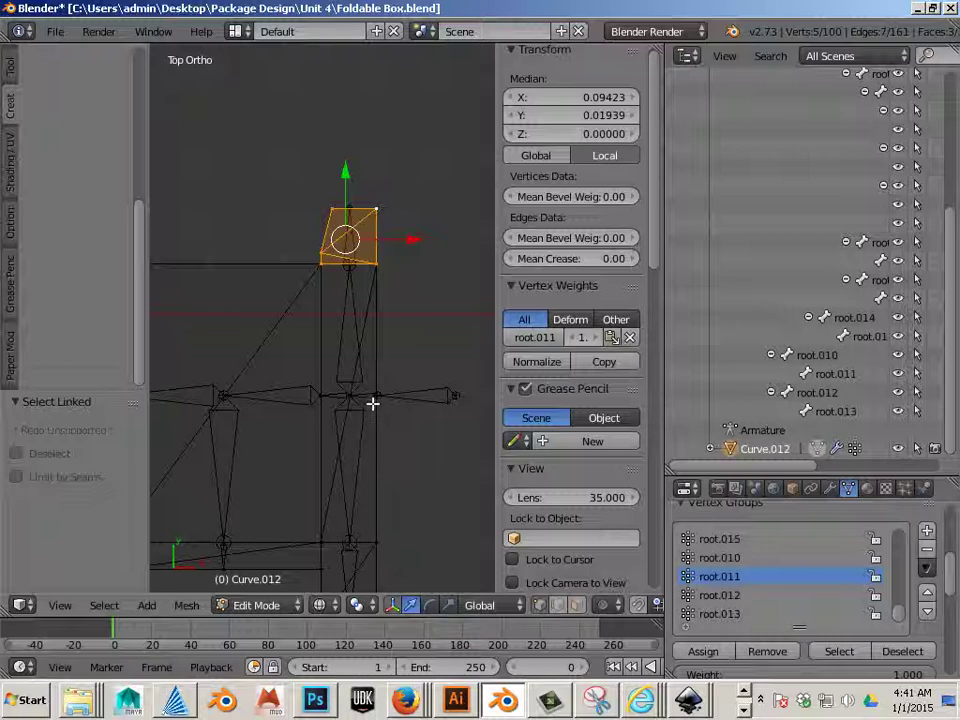
Leave Edit Mode on the box net, select bone root.001 and switch the armature to Pose Mode.
key(Tab)
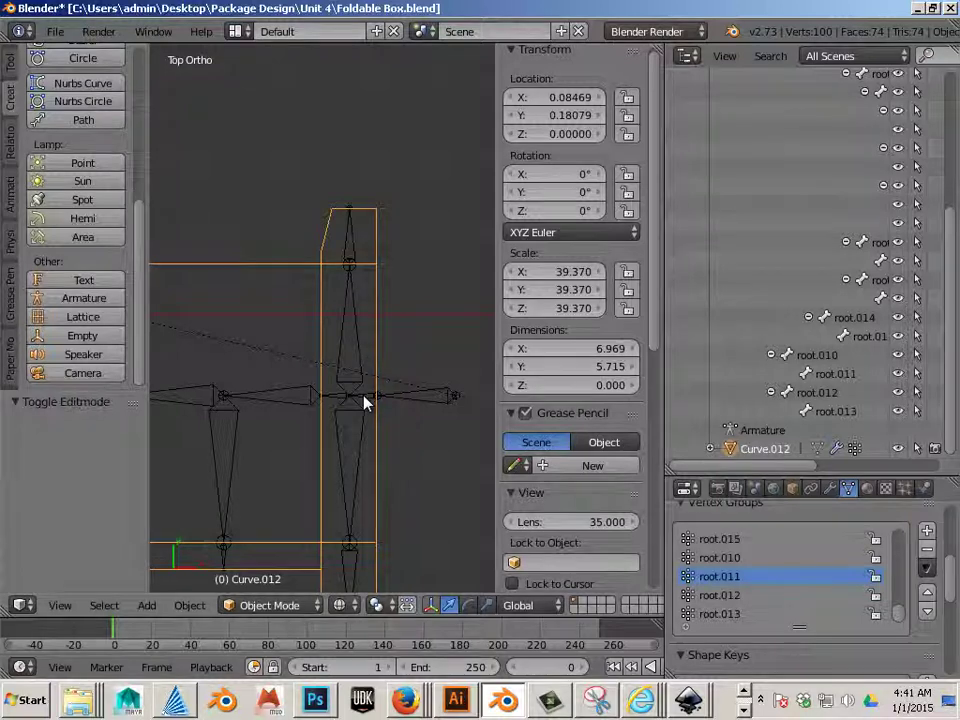
right_click(365, 400)
key(ctrl+Tab)
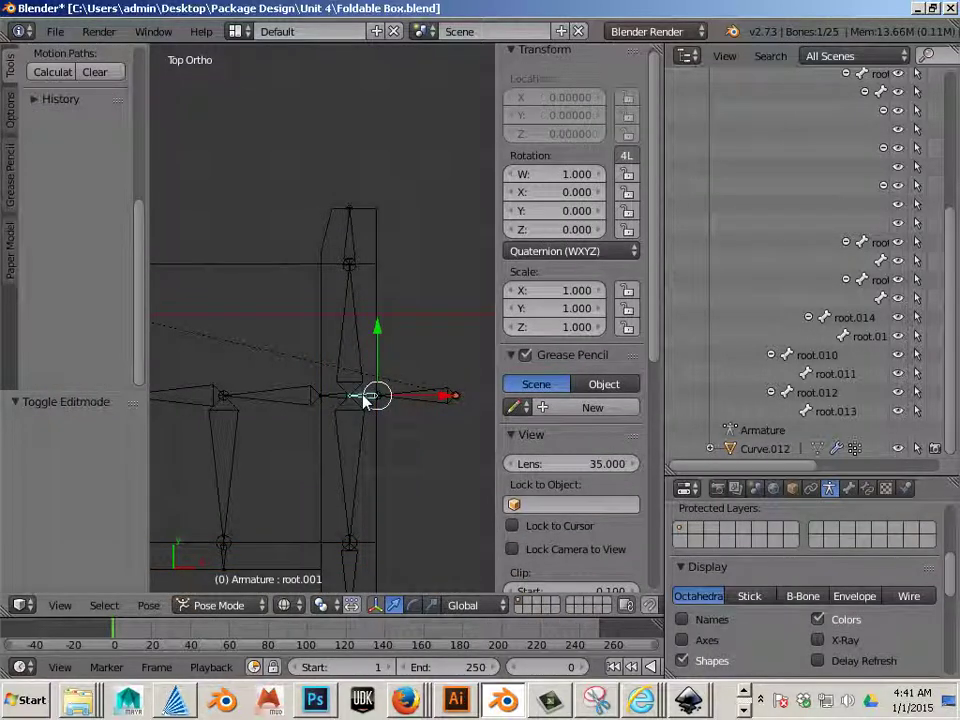
ctrl+scroll(800, 405, right, 5)
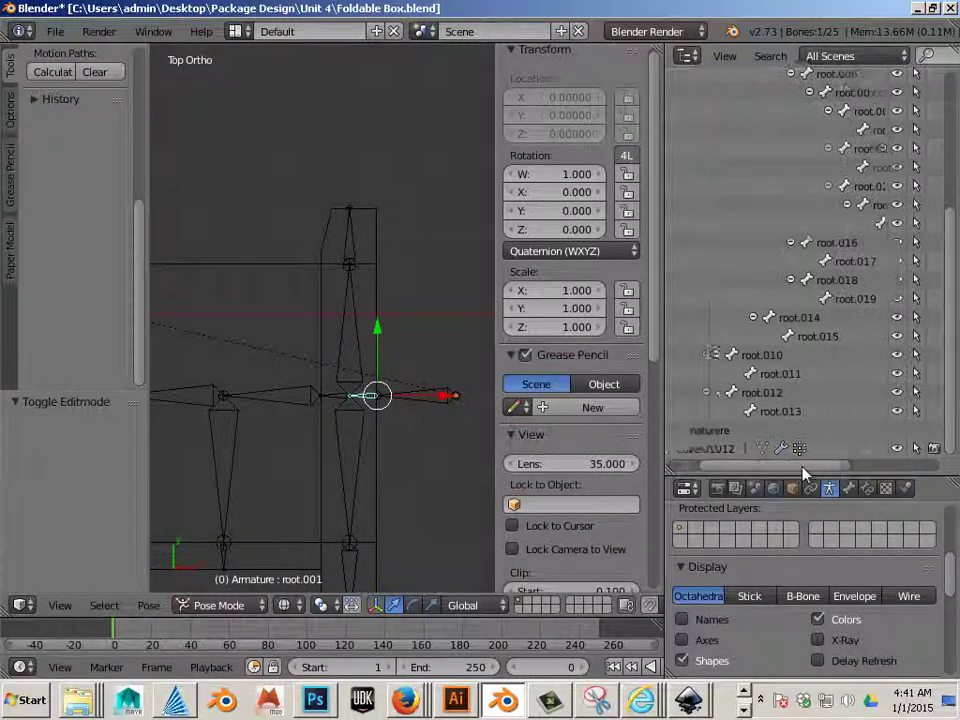
scroll(776, 415, up, 4)
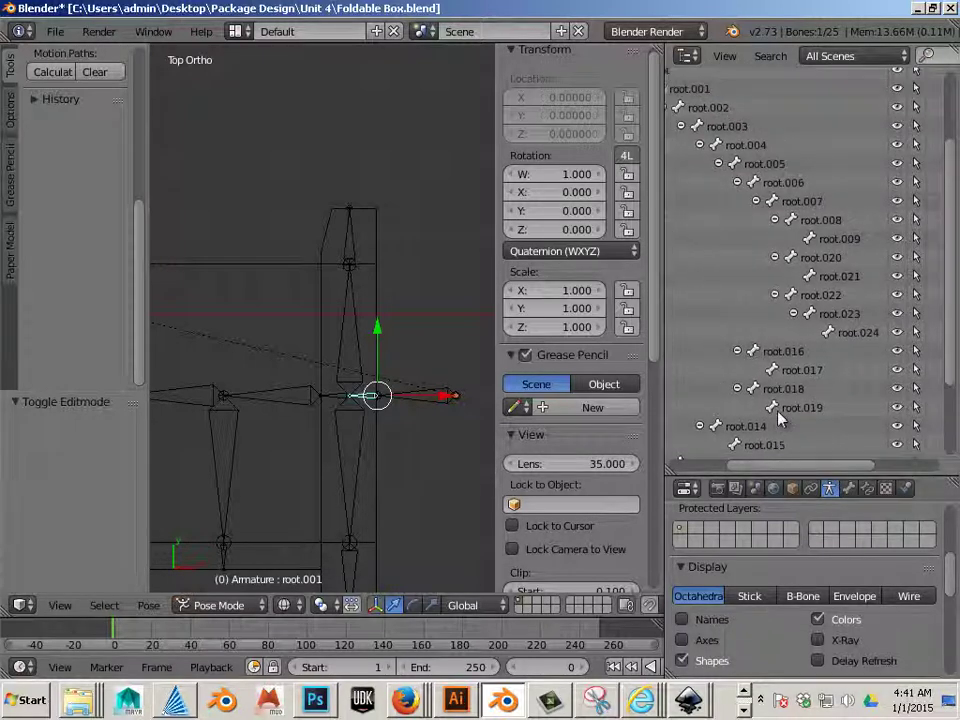
scroll(778, 420, down, 4)
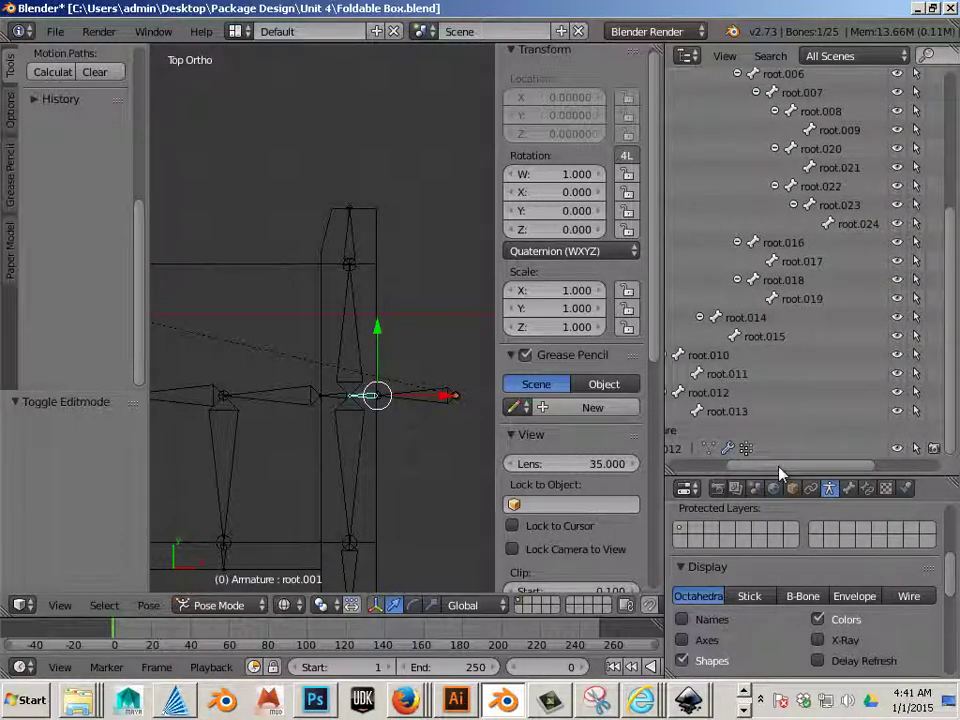
ctrl+scroll(778, 430, left, 3)
scroll(770, 395, up, 5)
scroll(713, 242, up, 4)
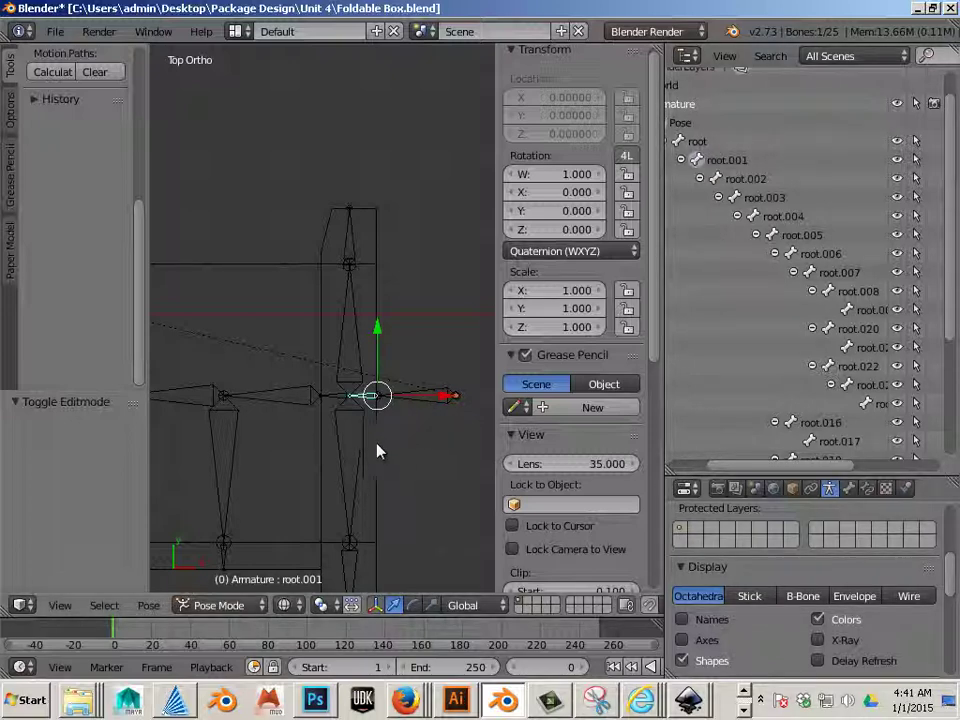
Check the bone's head and tail in Edit Mode, then select the Curve.012 box net.
key(Tab)
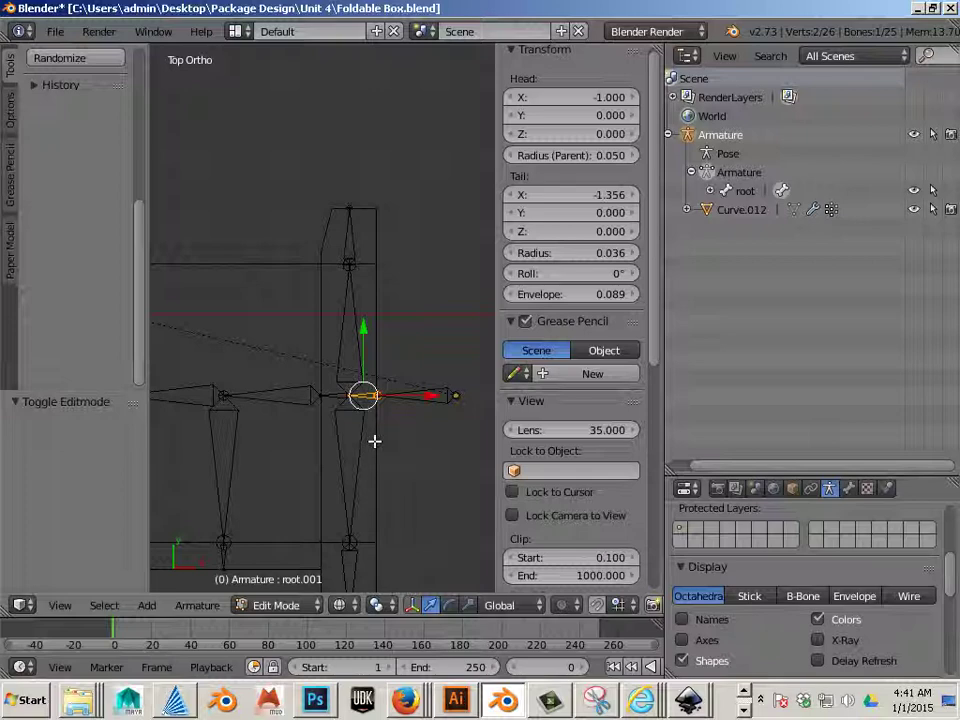
key(Tab)
right_click(375, 447)
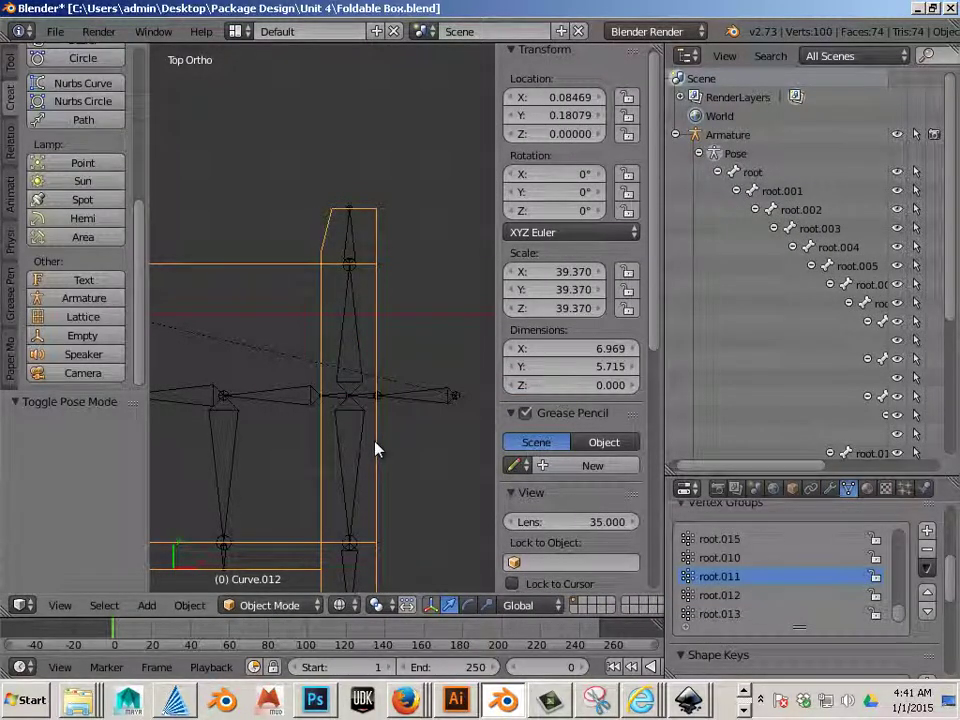
Disable Limit selection to visible and select the tall two-triangle strip of the box net.
key(Tab)
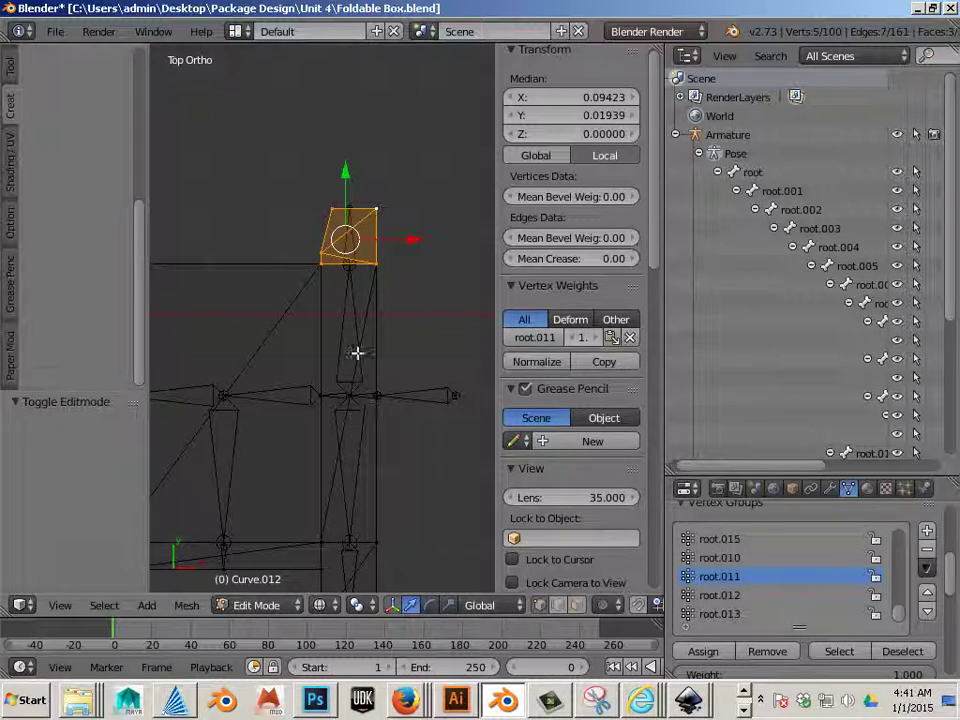
click(577, 606)
click(577, 606)
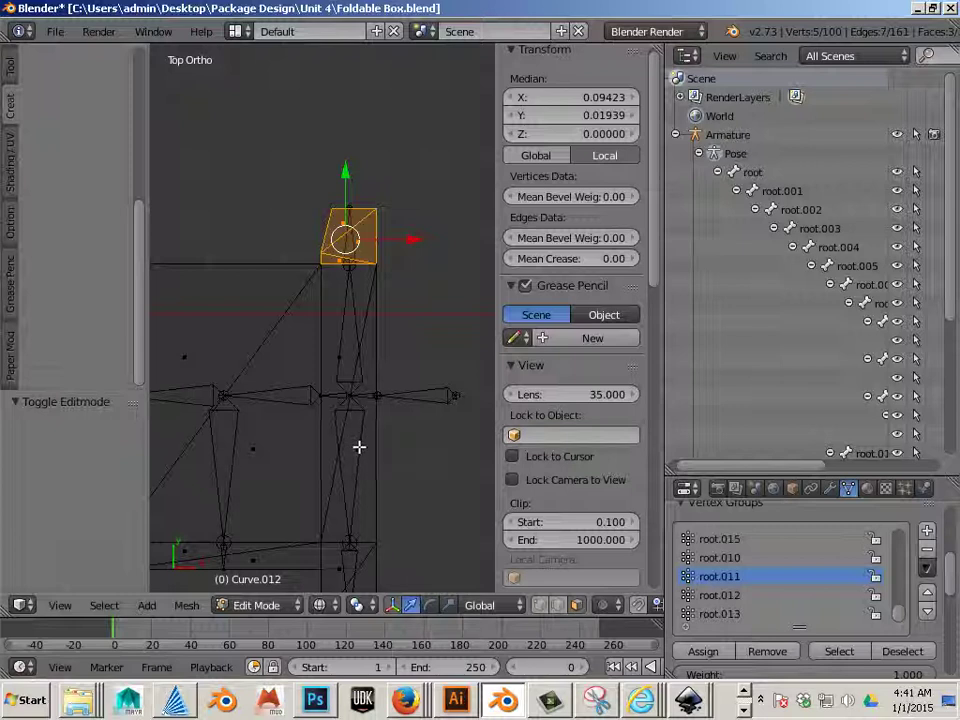
key(l)
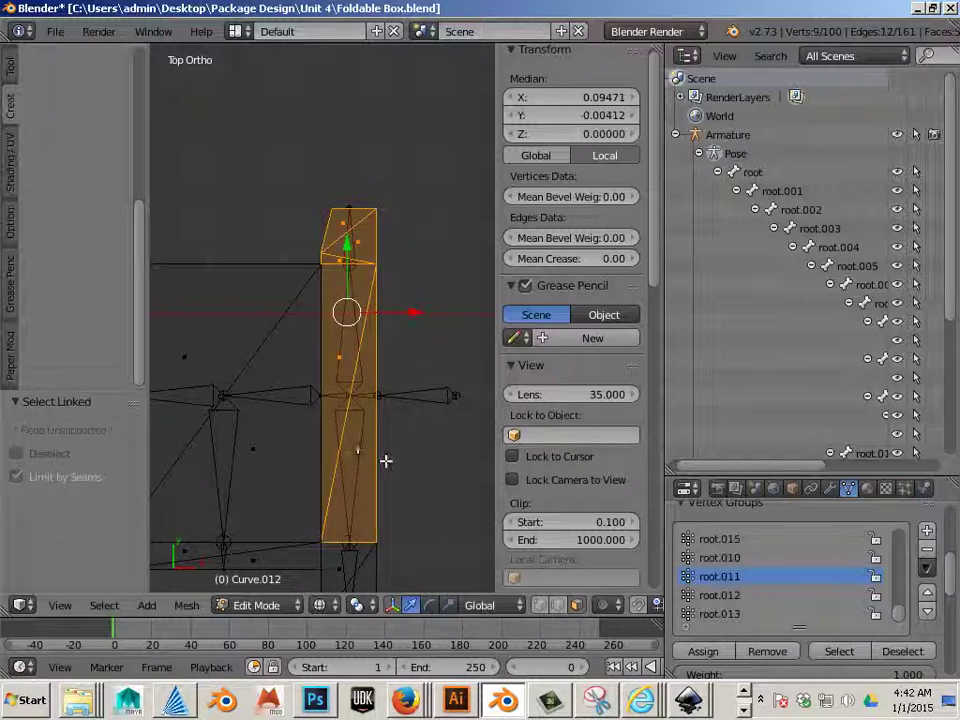
right_click(358, 450)
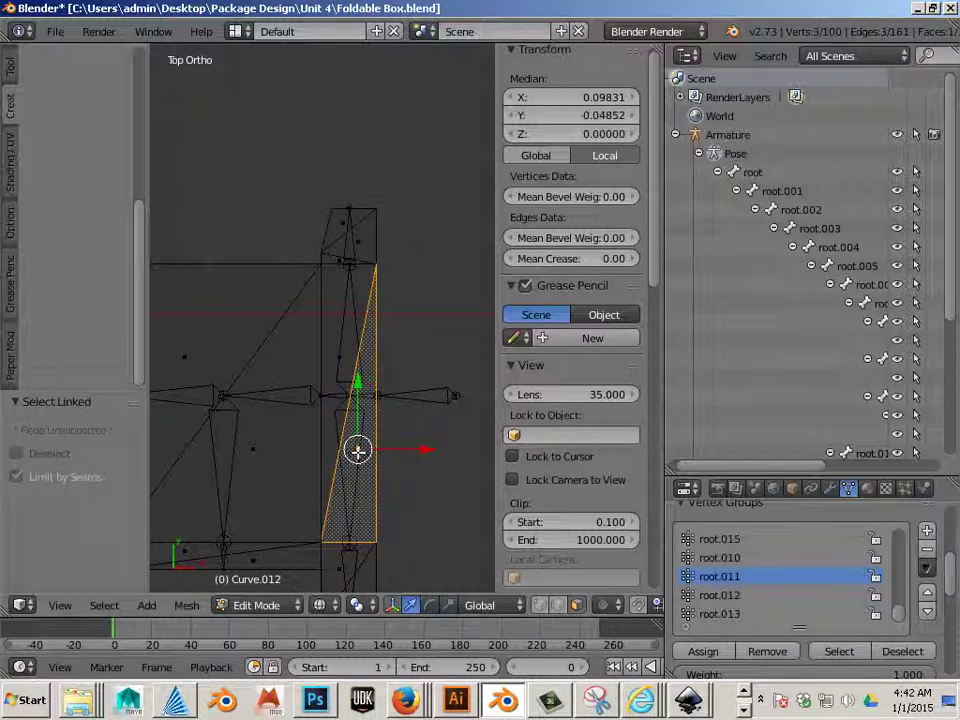
shift+right_click(358, 451)
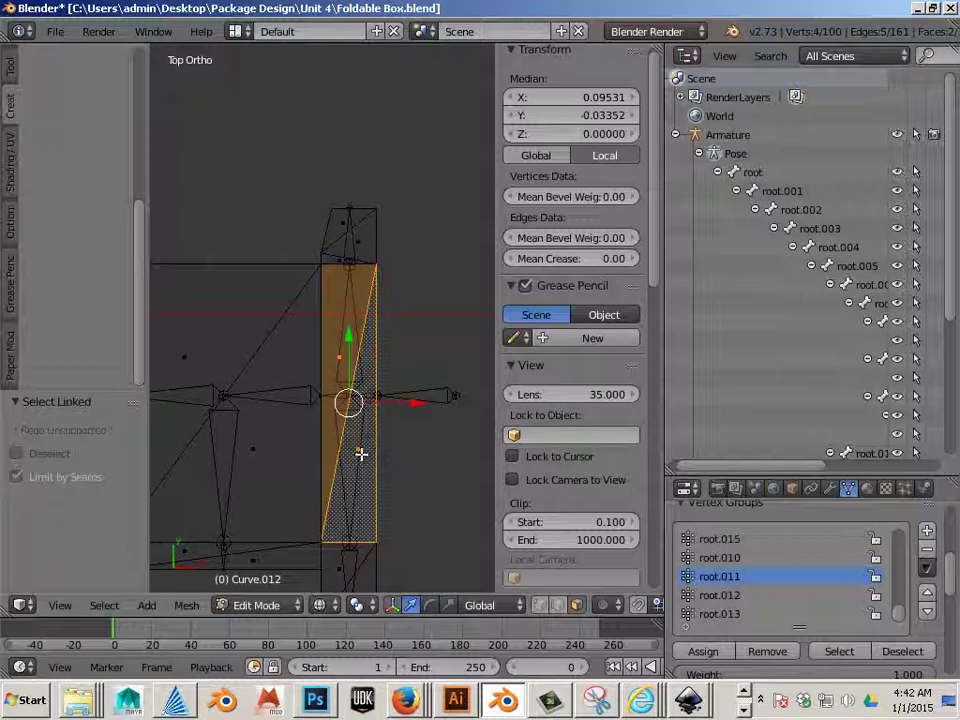
Assign the selected strip faces to the root.001 vertex group.
scroll(898, 597, up, 1)
scroll(898, 597, up, 3)
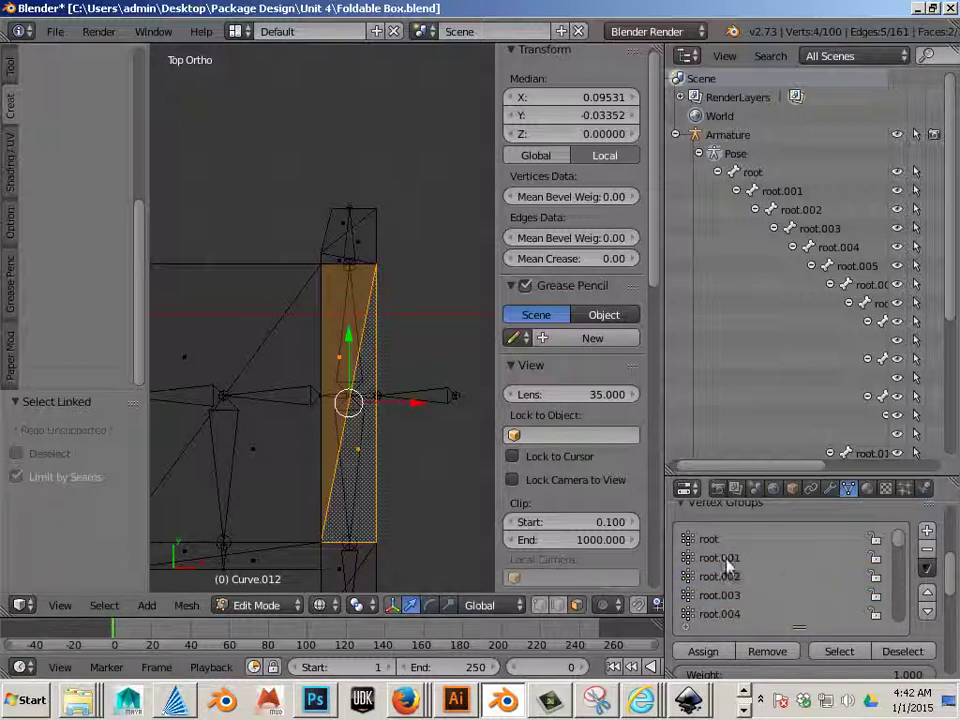
click(728, 562)
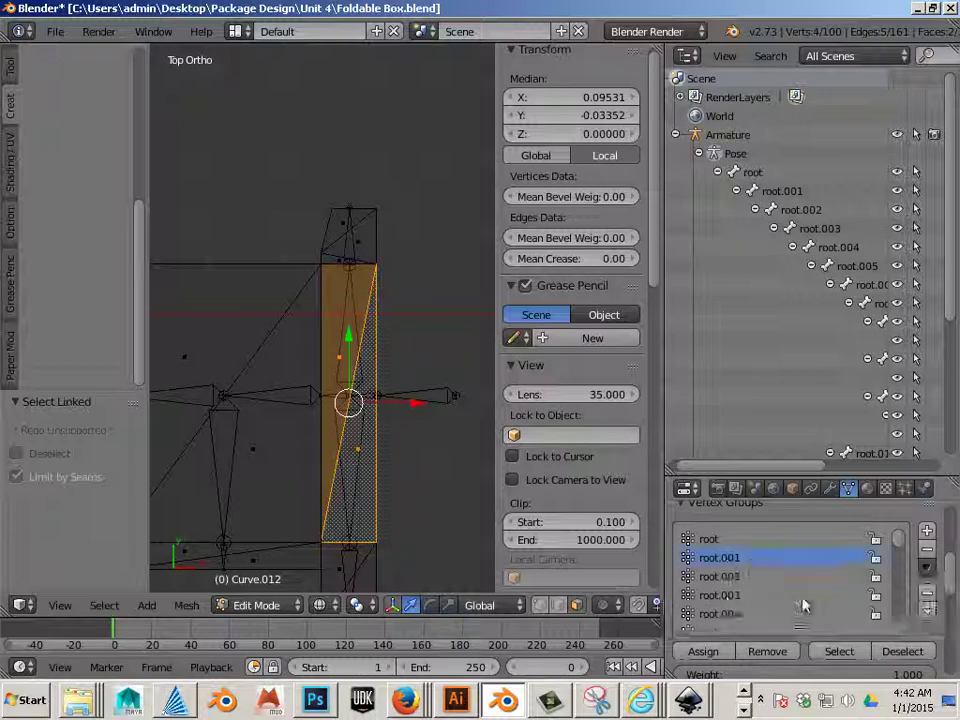
click(700, 652)
Select the small triangle at the bottom of the net and leave Edit Mode.
scroll(401, 515, down, 2)
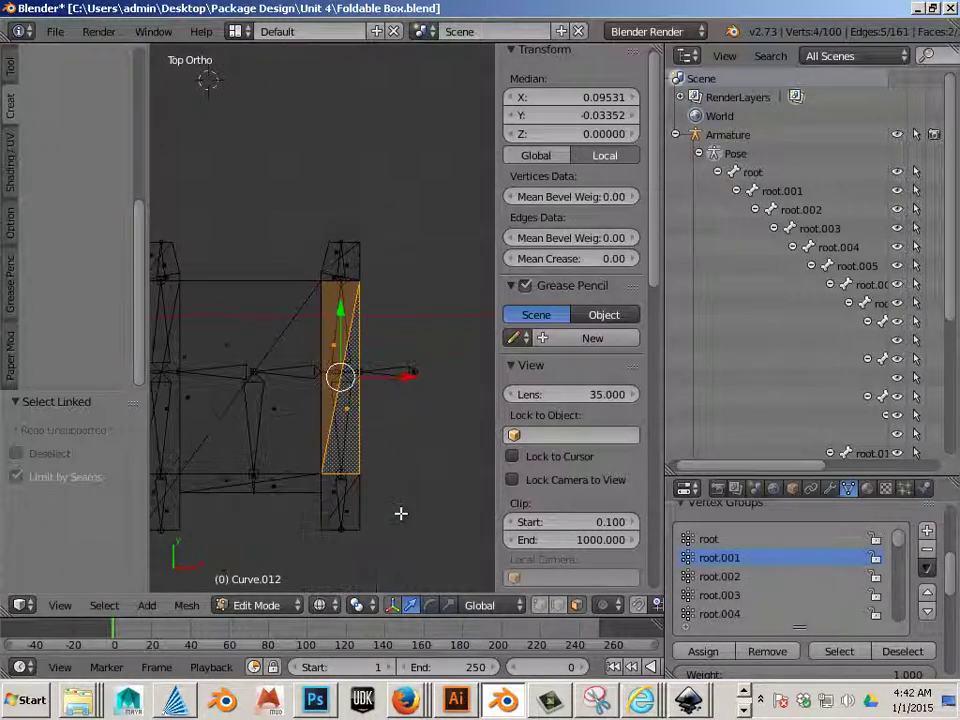
scroll(401, 513, up, 1)
right_click(349, 518)
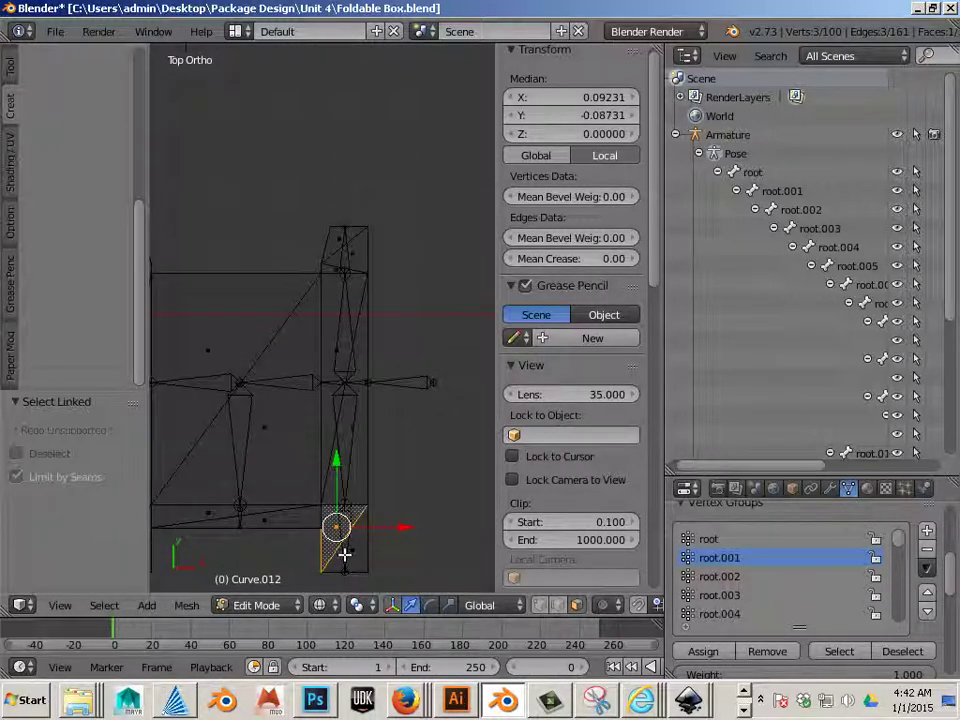
key(Tab)
Select bone root.013 and check its head and tail in armature Edit Mode.
right_click(344, 561)
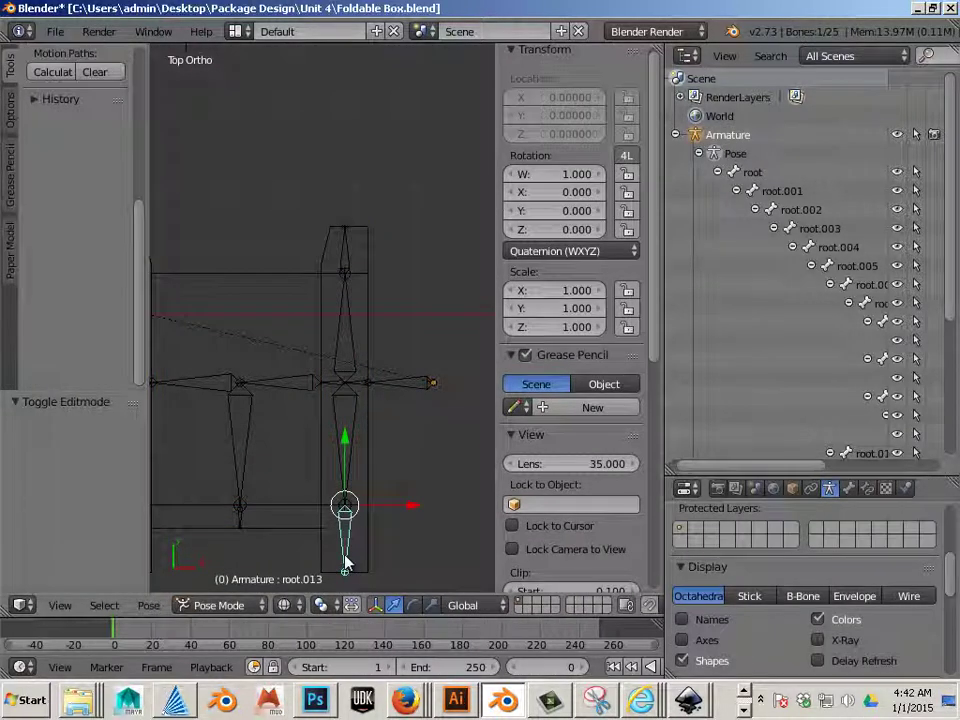
scroll(846, 445, down, 5)
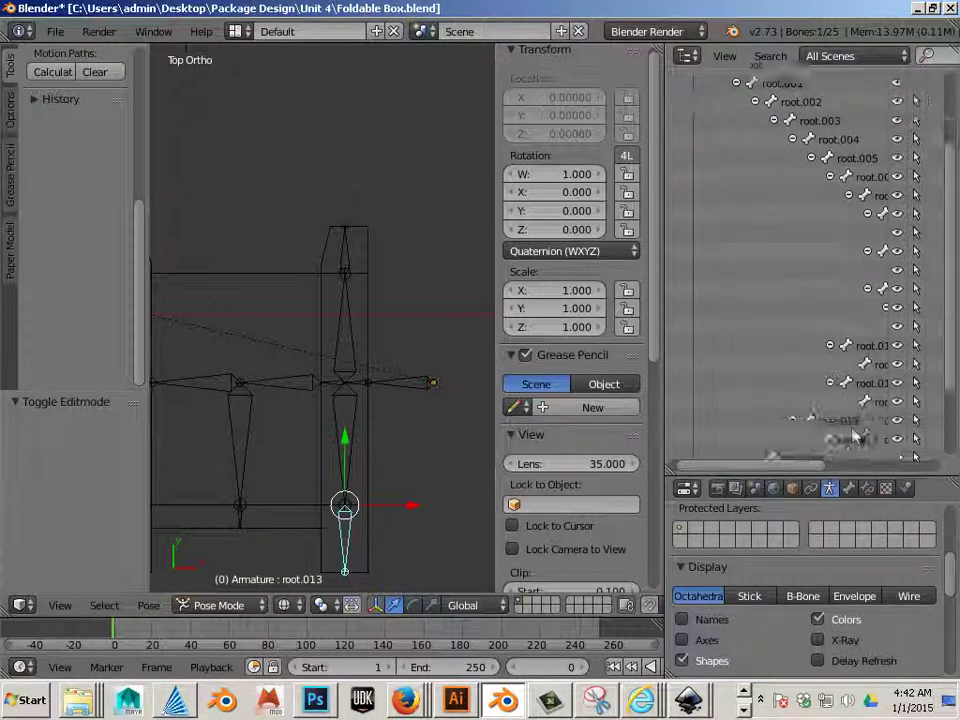
scroll(846, 440, down, 2)
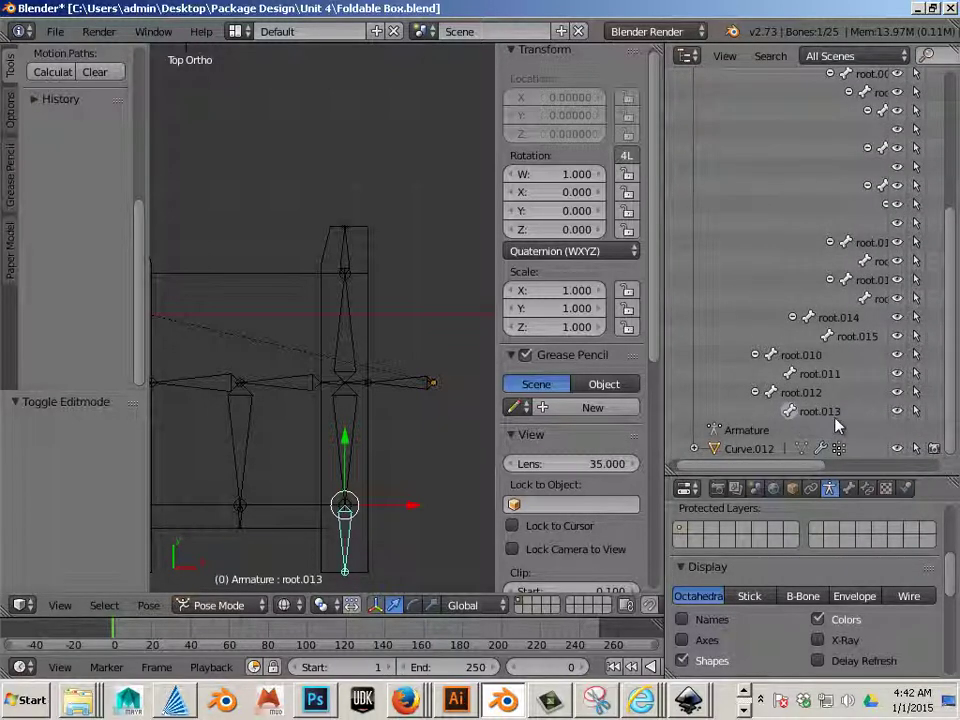
key(Tab)
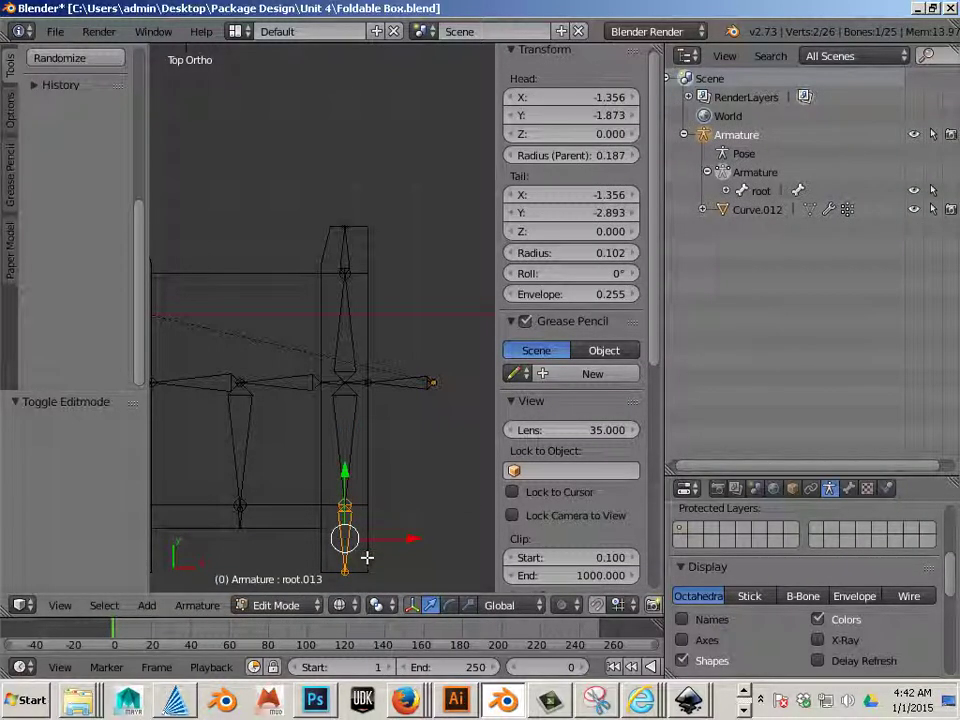
key(Tab)
Select the whole bottom square flap of Curve.012 and assign it to the root.013 vertex group.
right_click(365, 557)
key(Tab)
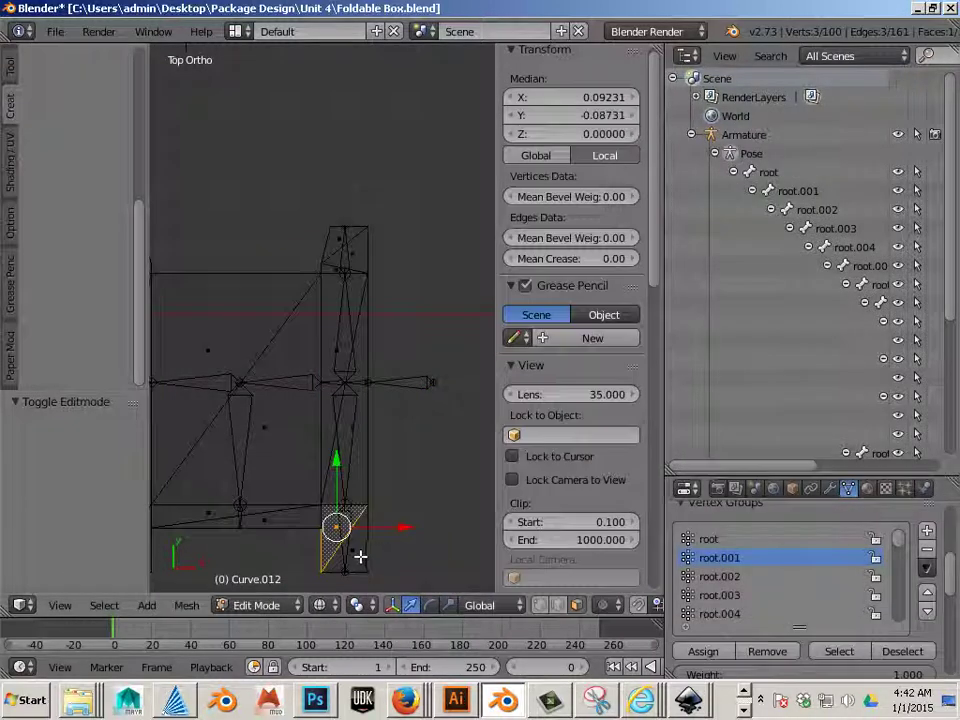
key(l)
scroll(740, 580, down, 6)
scroll(740, 580, down, 5)
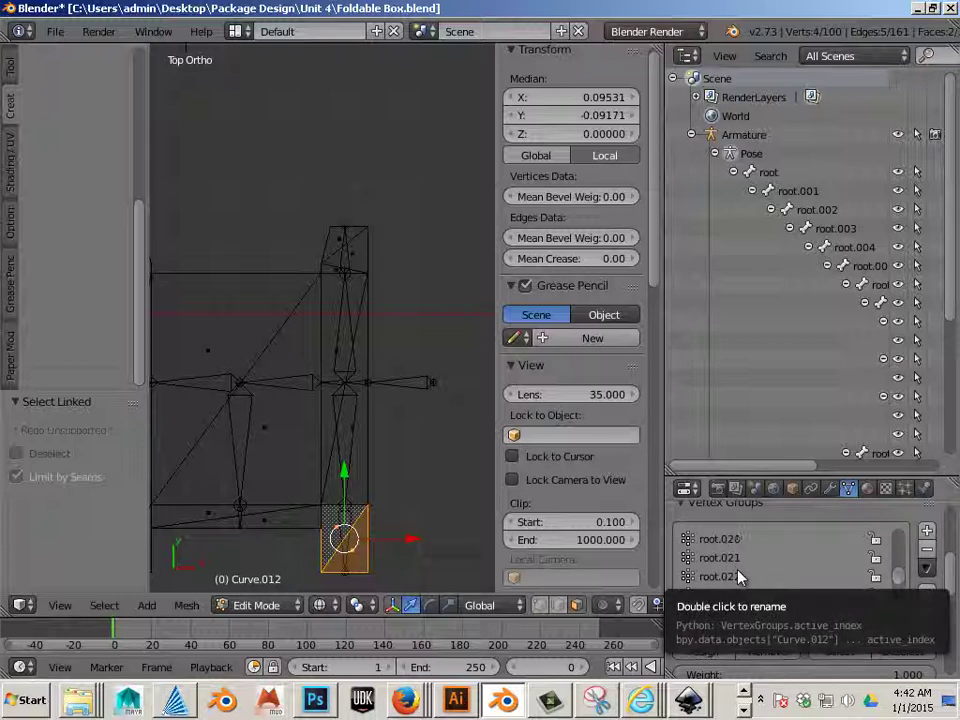
scroll(797, 580, down, 4)
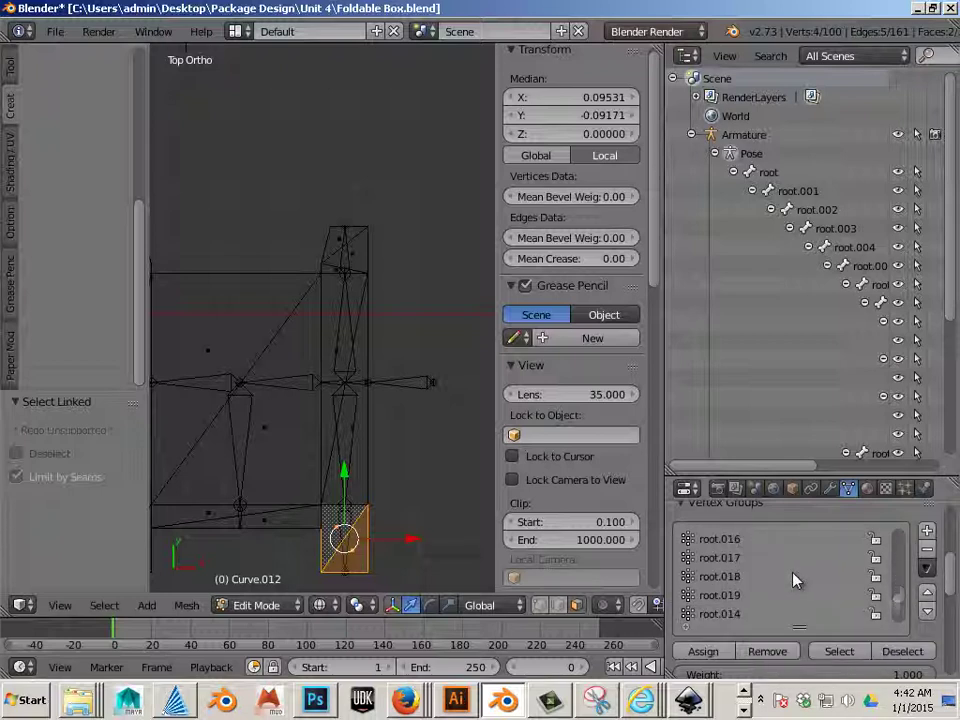
click(726, 614)
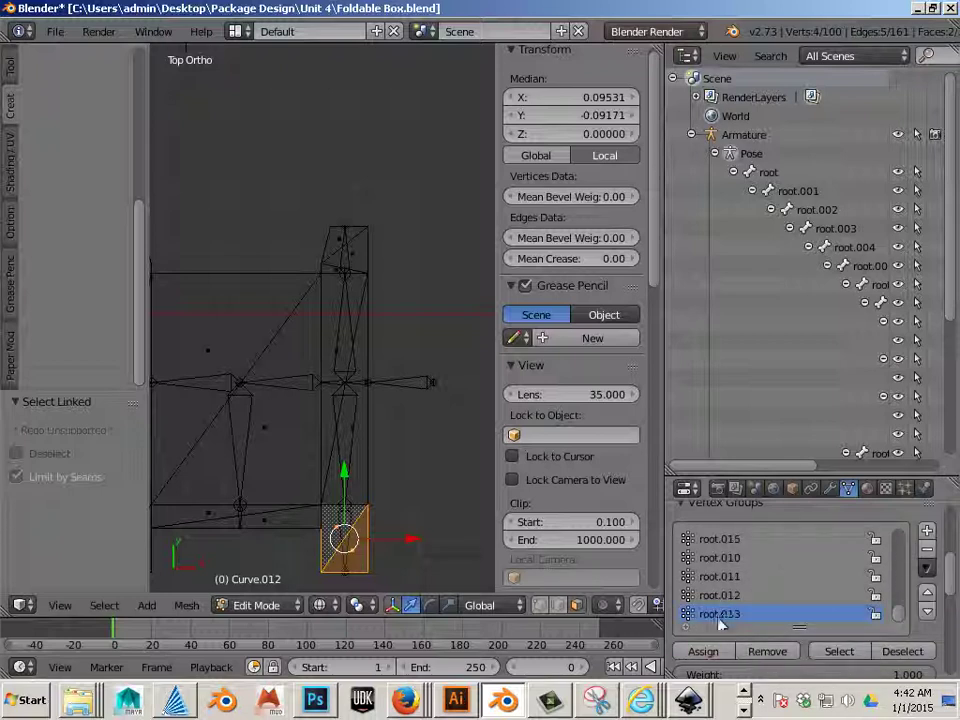
click(700, 651)
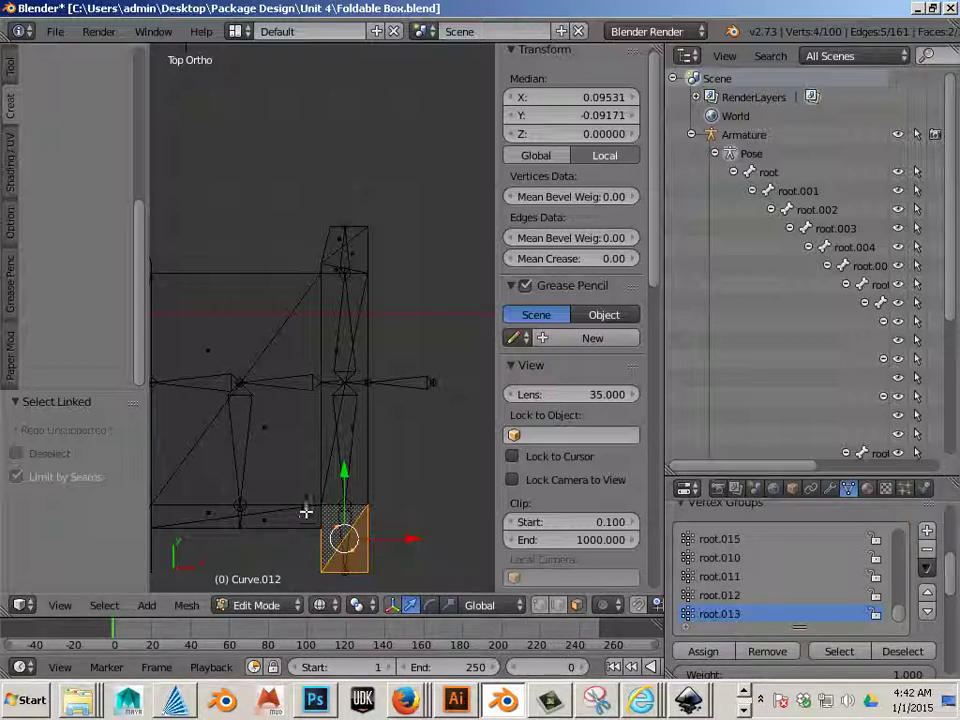
ctrl+scroll(390, 497, up, 8)
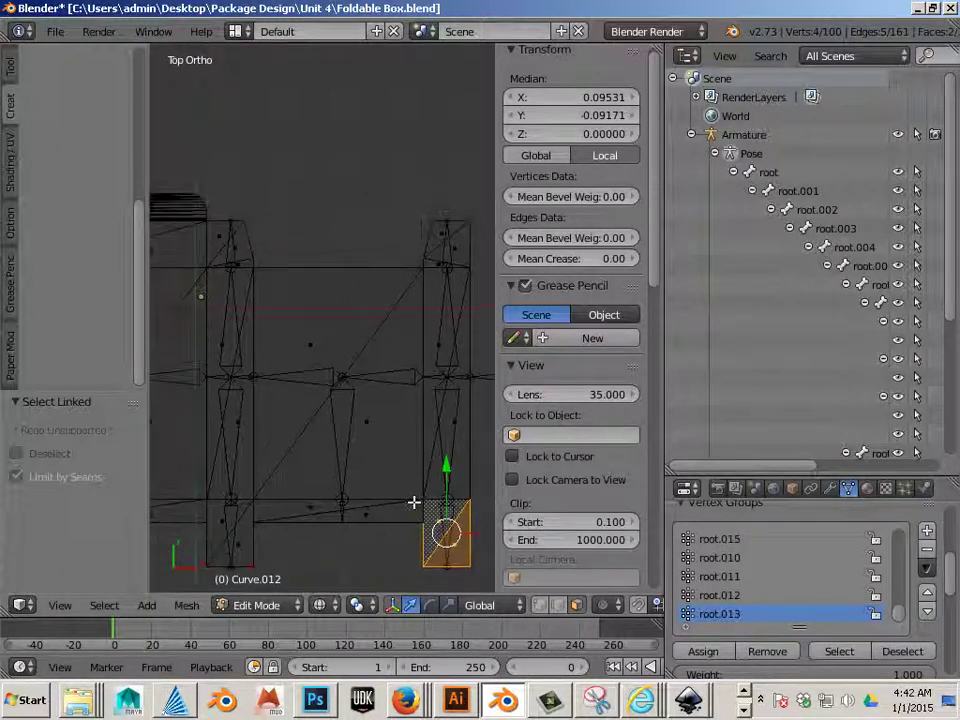
Select the bottom-centre triangle, then select bone root.015 and check its head and tail.
right_click(372, 516)
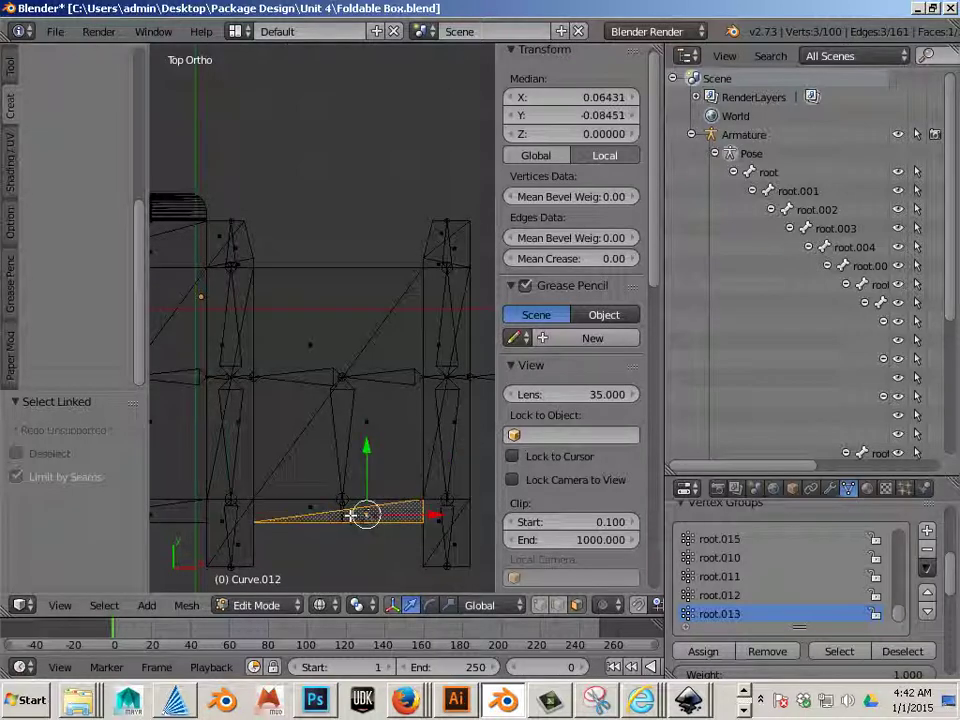
key(Tab)
right_click(343, 514)
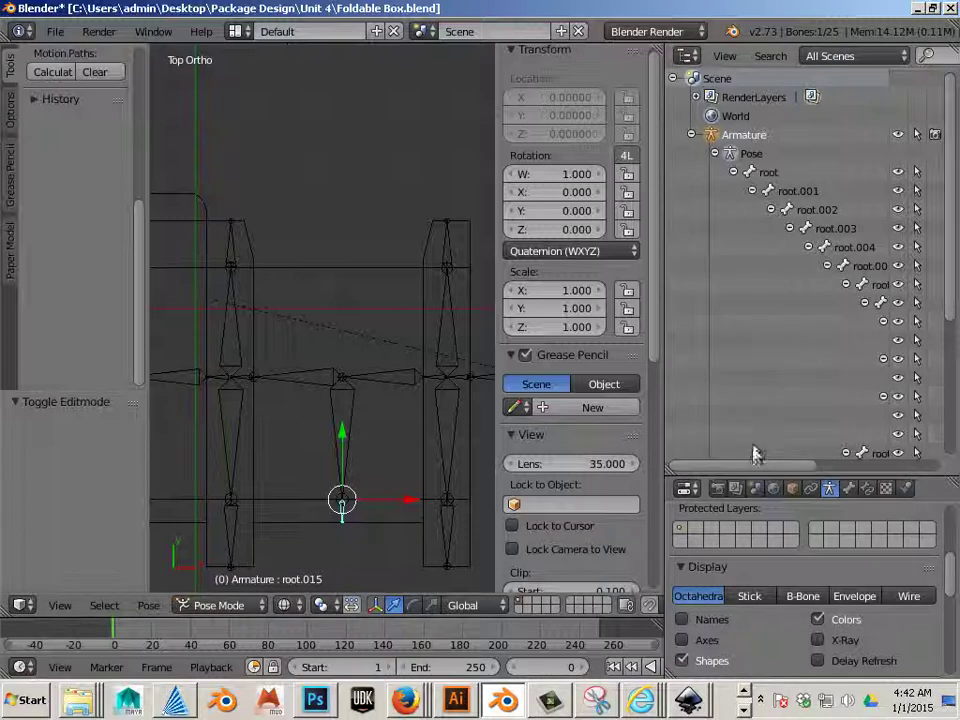
scroll(755, 457, right, 3)
scroll(762, 415, down, 5)
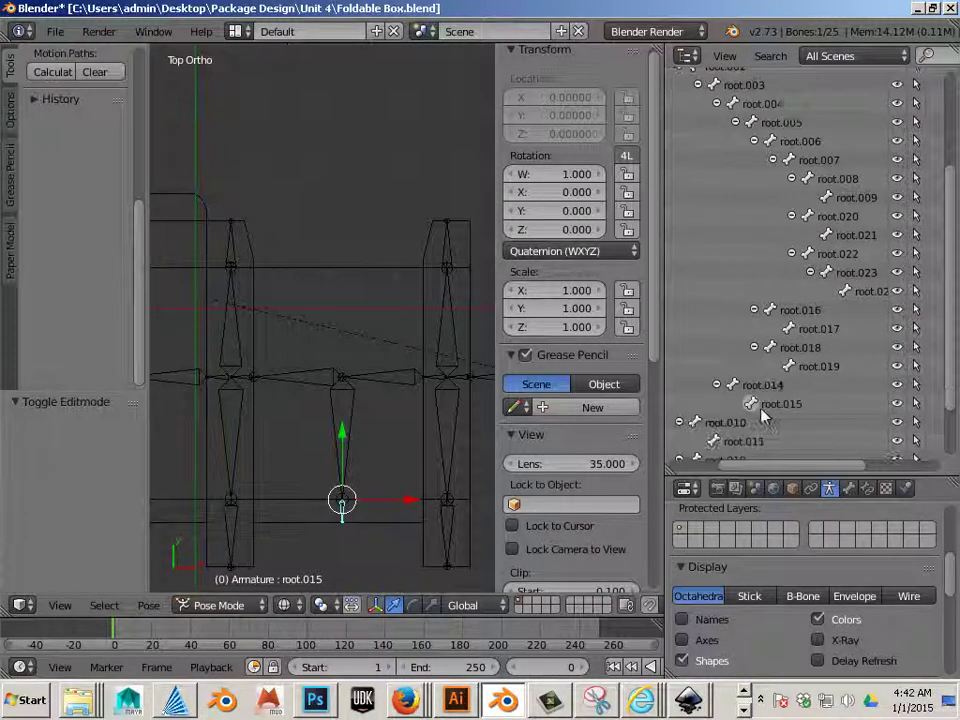
key(Tab)
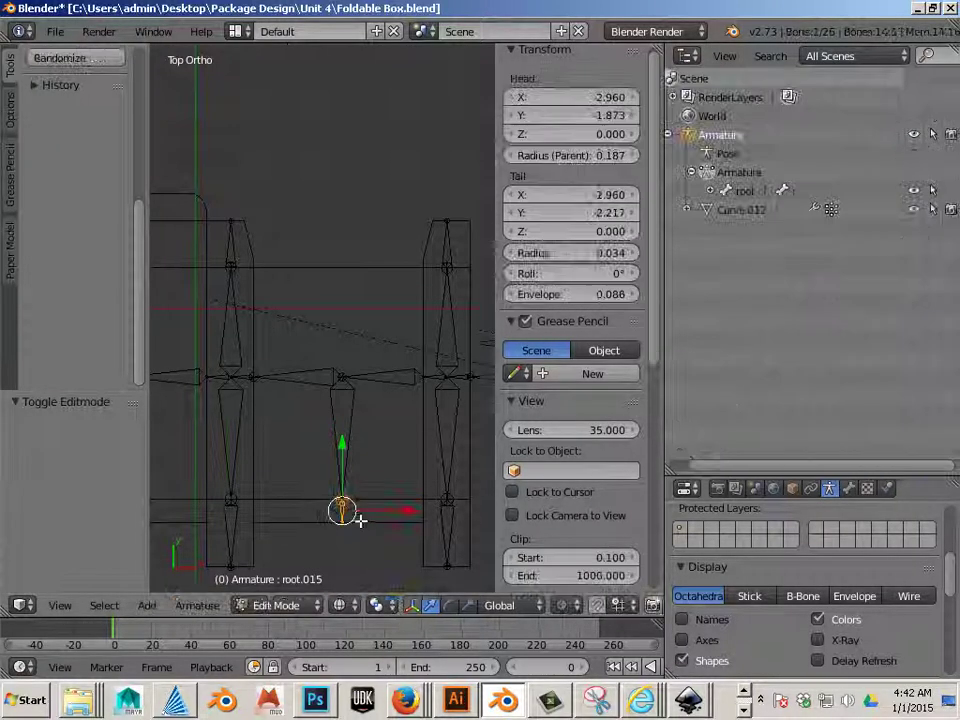
key(ctrl+Tab)
key(ctrl+Tab)
Select the linked bottom strip of Curve.012 and make root.015 the active vertex group.
right_click(370, 530)
key(Tab)
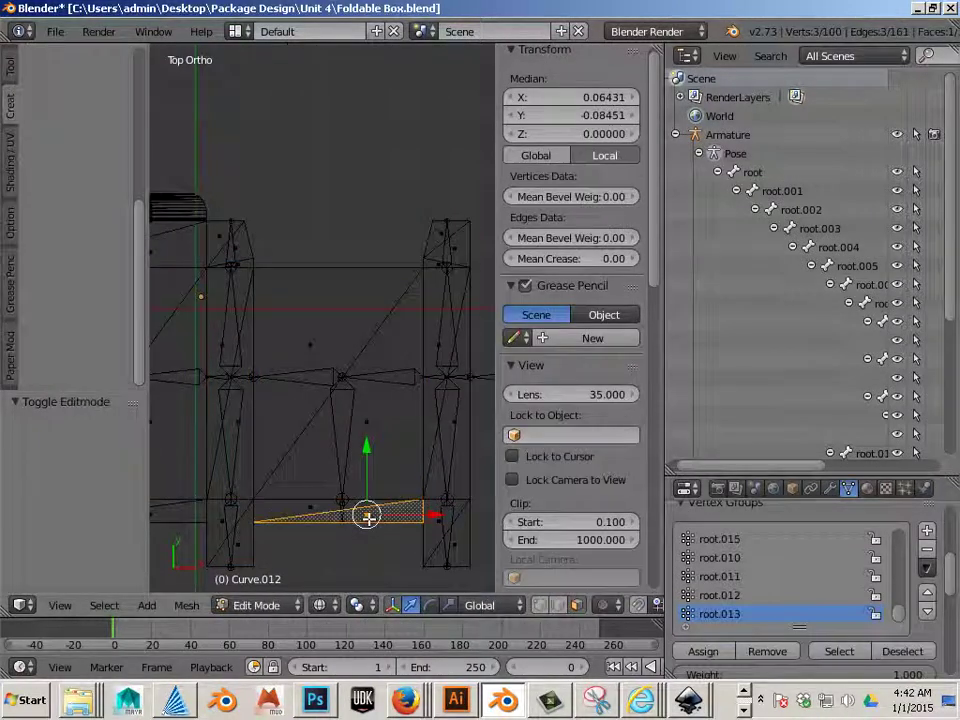
key(l)
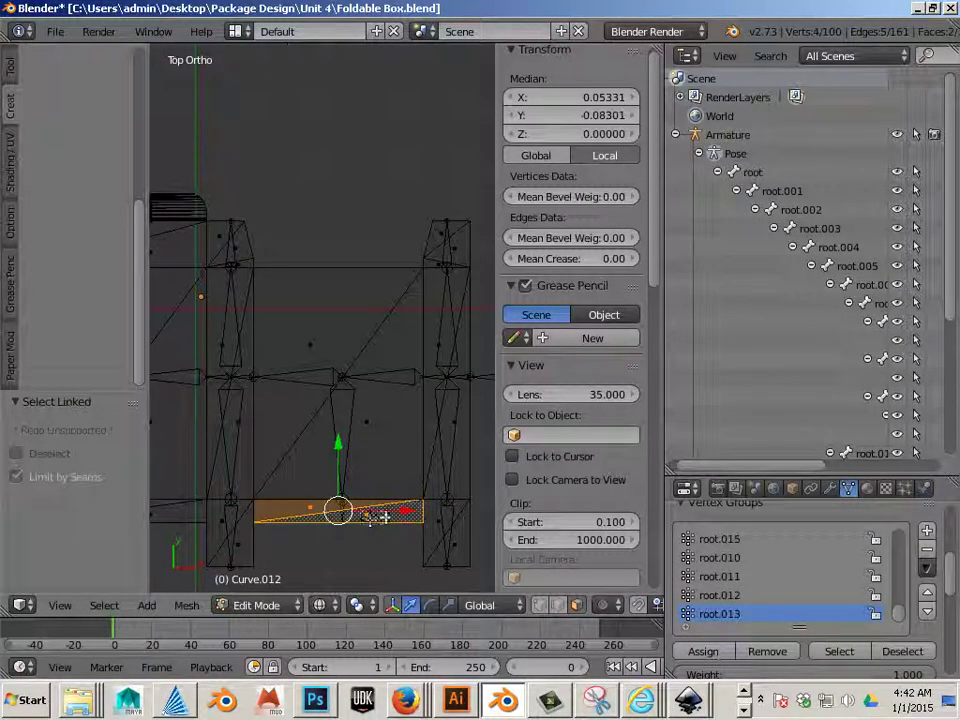
ctrl+scroll(790, 462, right, 3)
scroll(800, 450, down, 4)
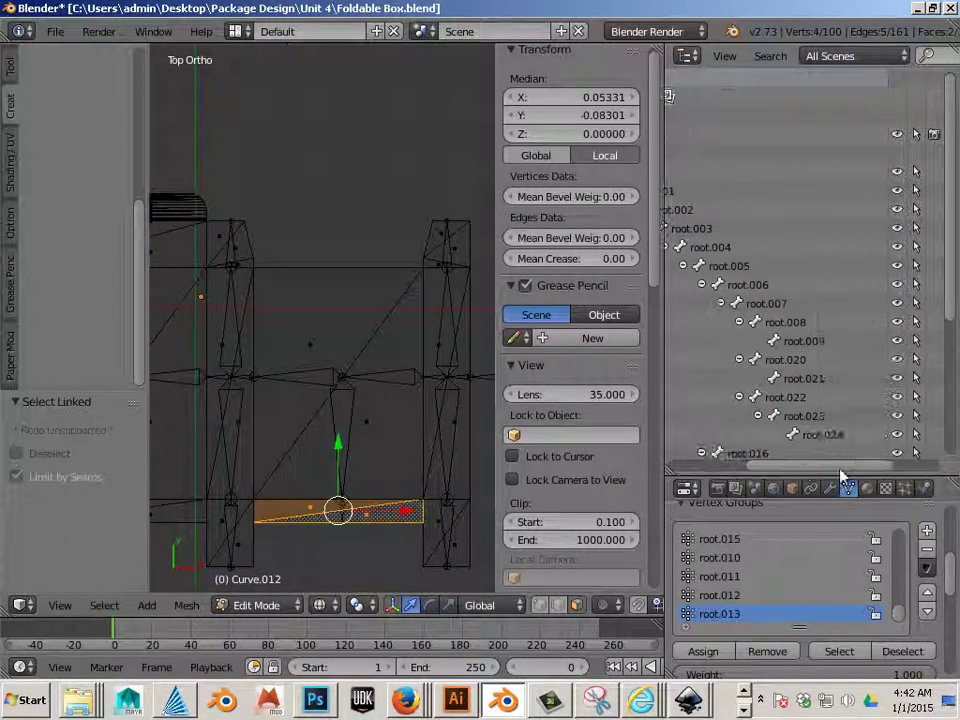
scroll(765, 440, down, 4)
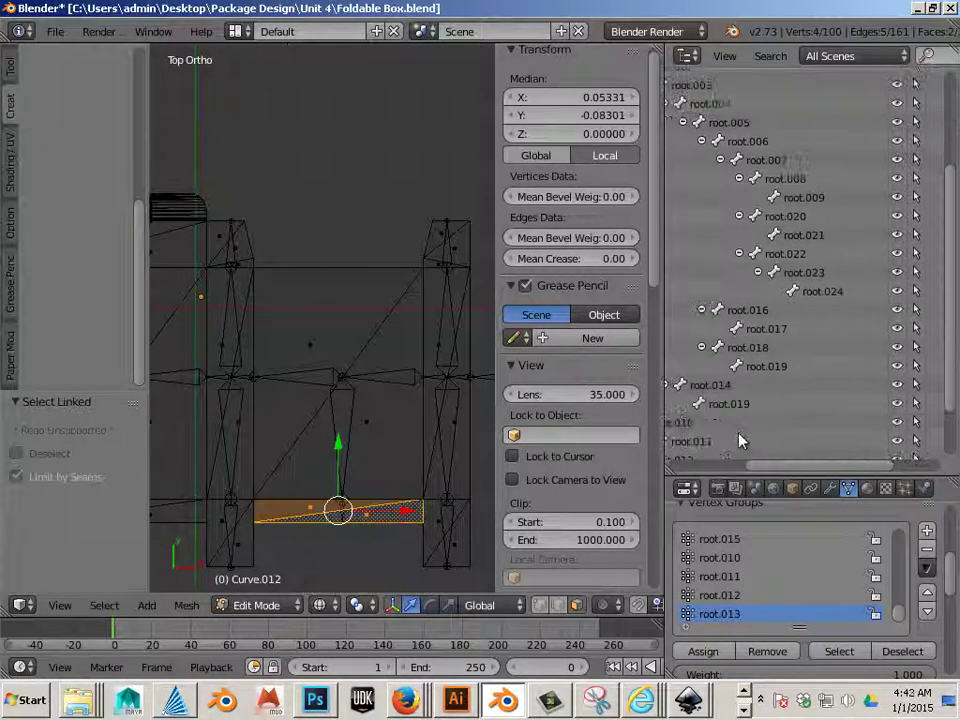
drag(769, 470, 735, 470)
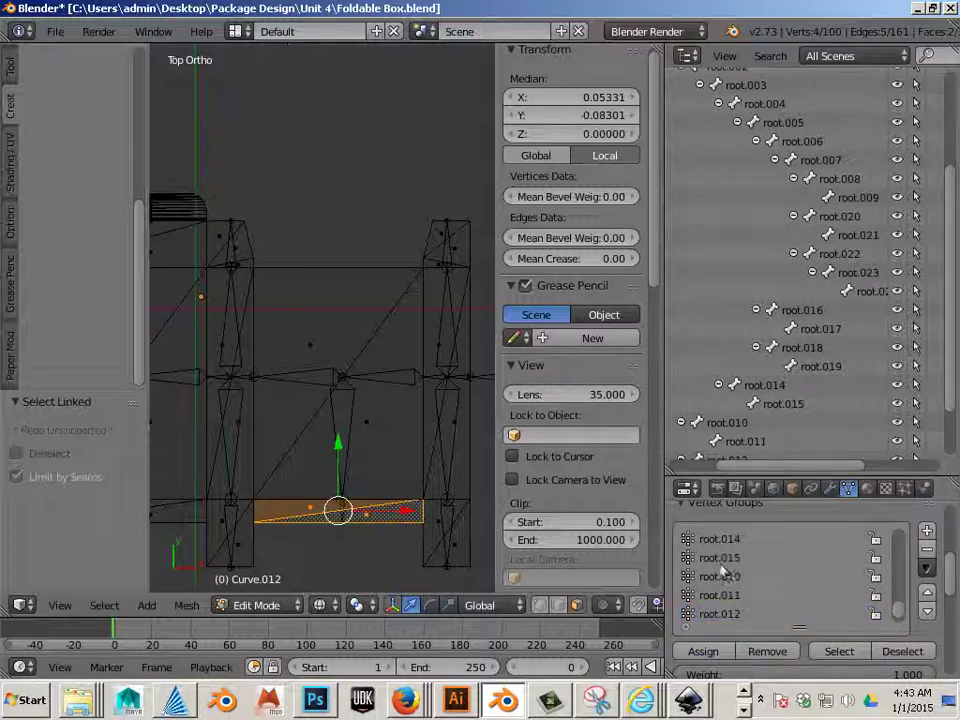
click(722, 559)
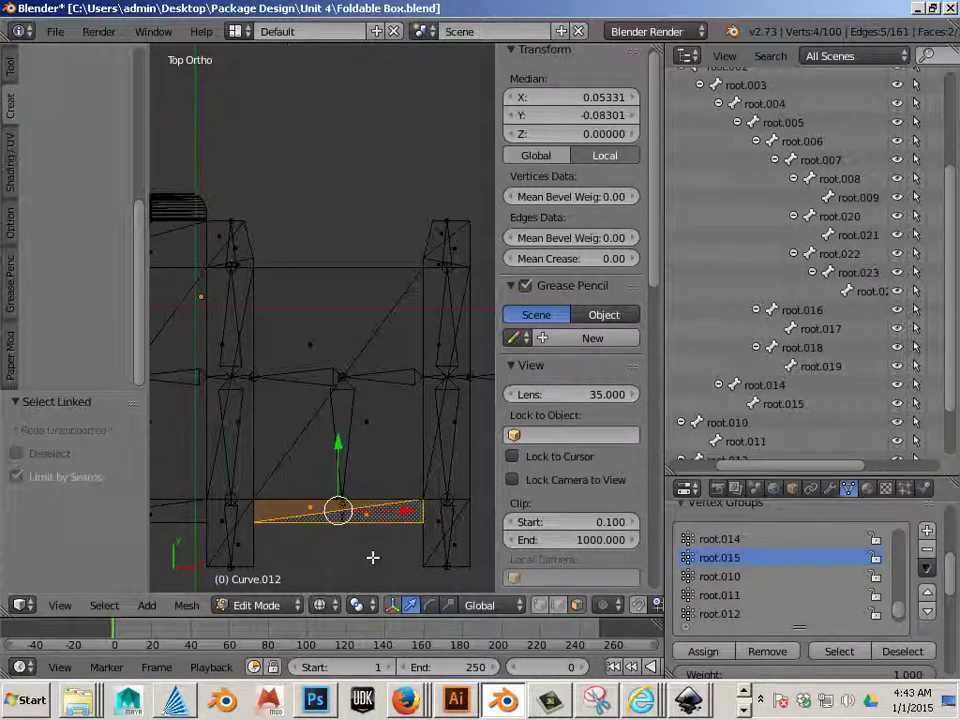
In Pose Mode, select bone root.014, test an X move, then select neighbouring bone root.003.
key(Tab)
right_click(343, 456)
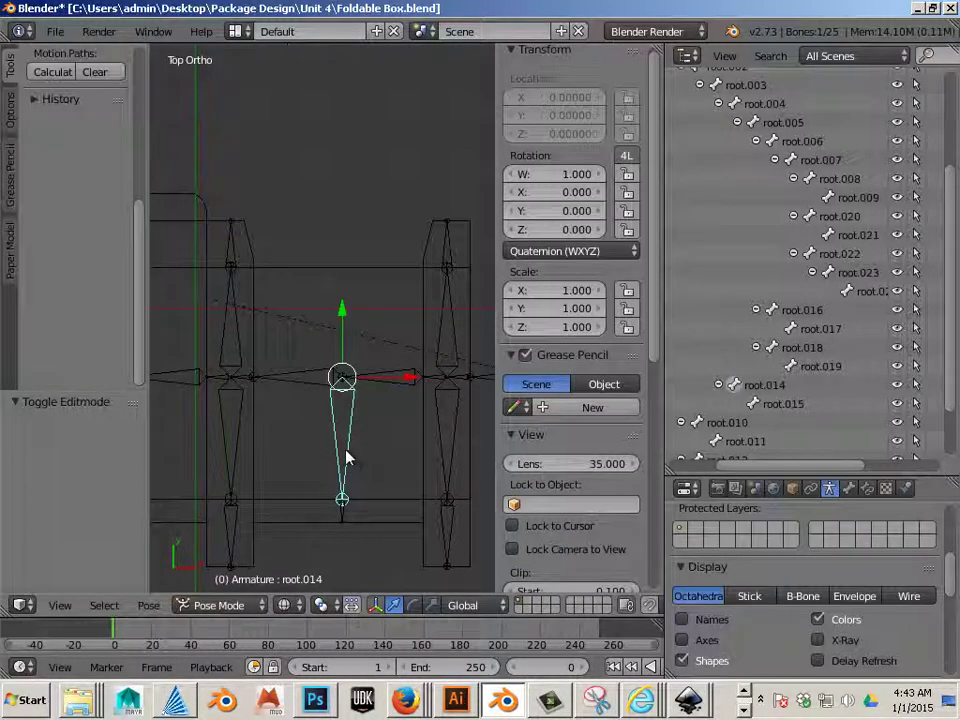
click(400, 384)
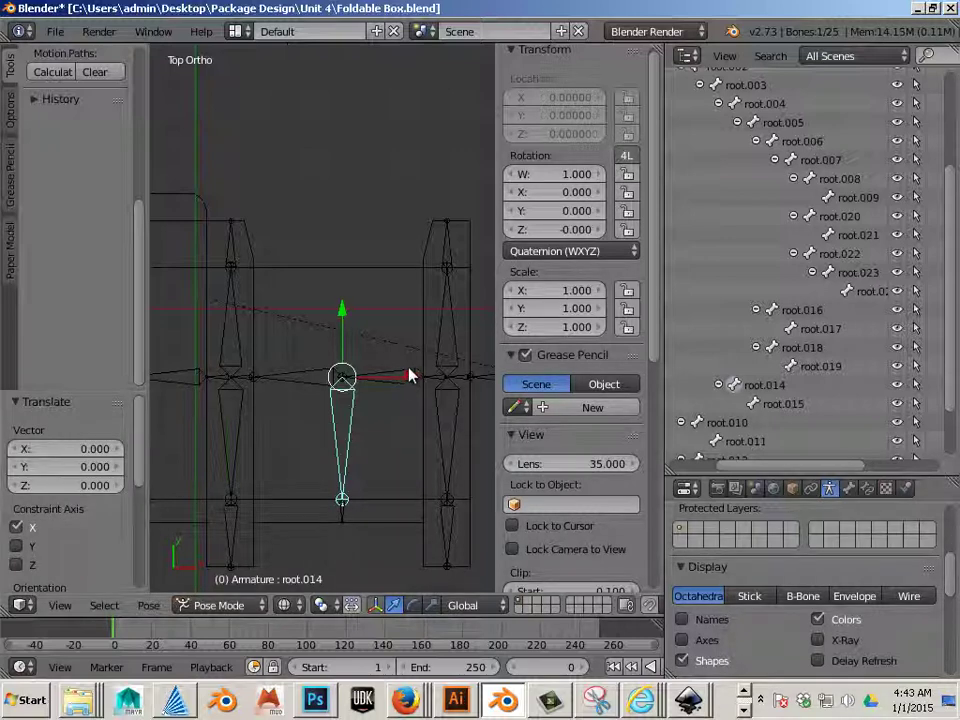
right_click(397, 391)
scroll(395, 398, up, 2)
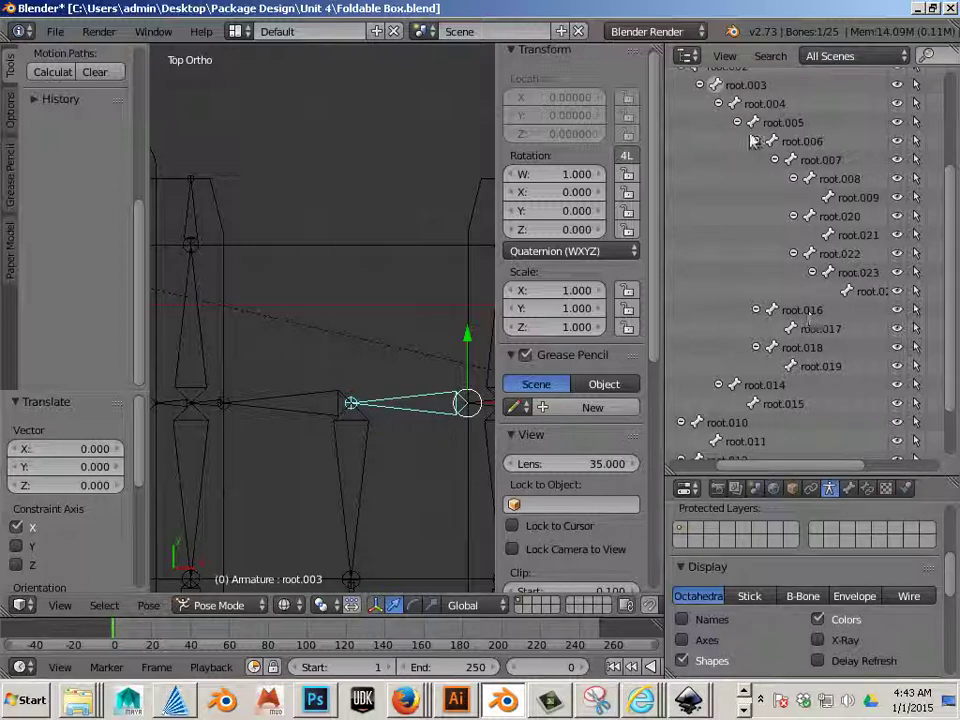
key(Tab)
key(ctrl+Tab)
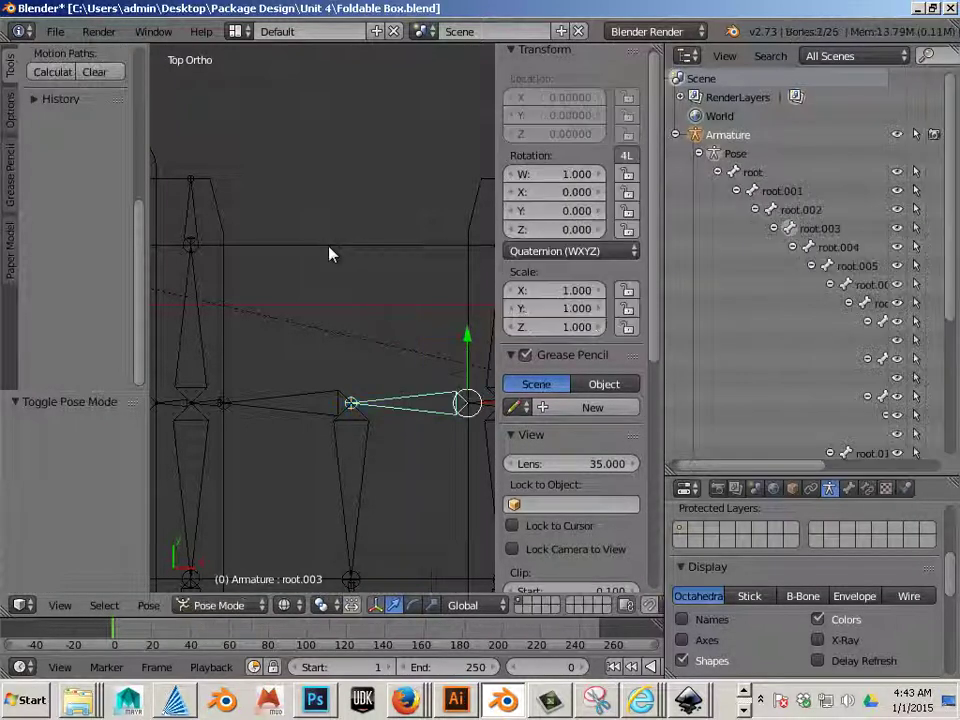
Select the two triangle faces of the large square panel on Curve.012.
key(ctrl+Tab)
right_click(330, 250)
key(Tab)
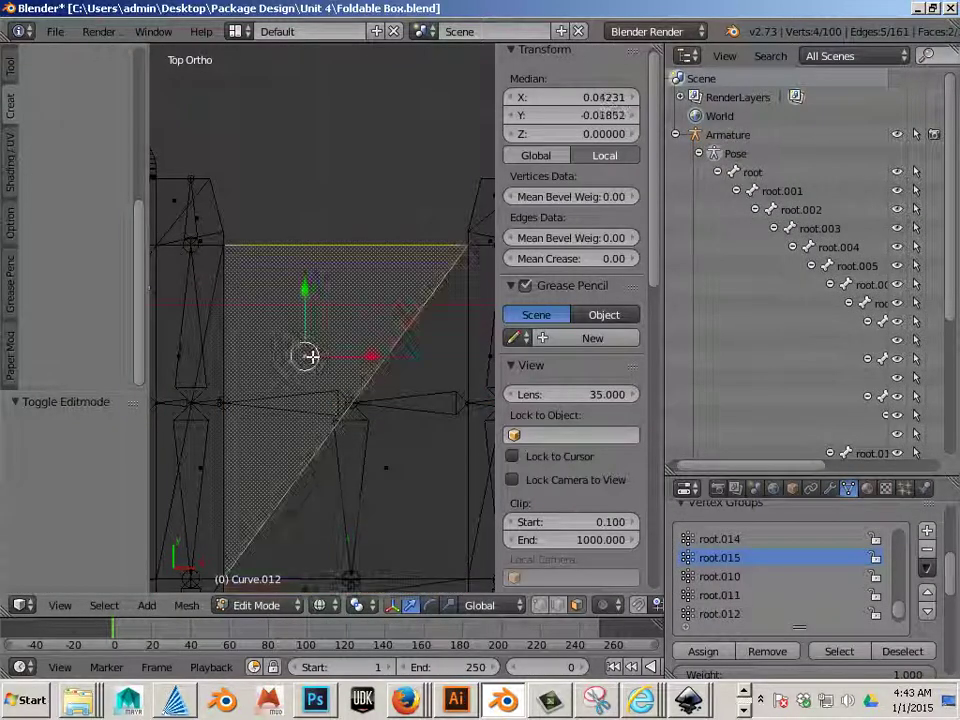
right_click(309, 355)
key(l)
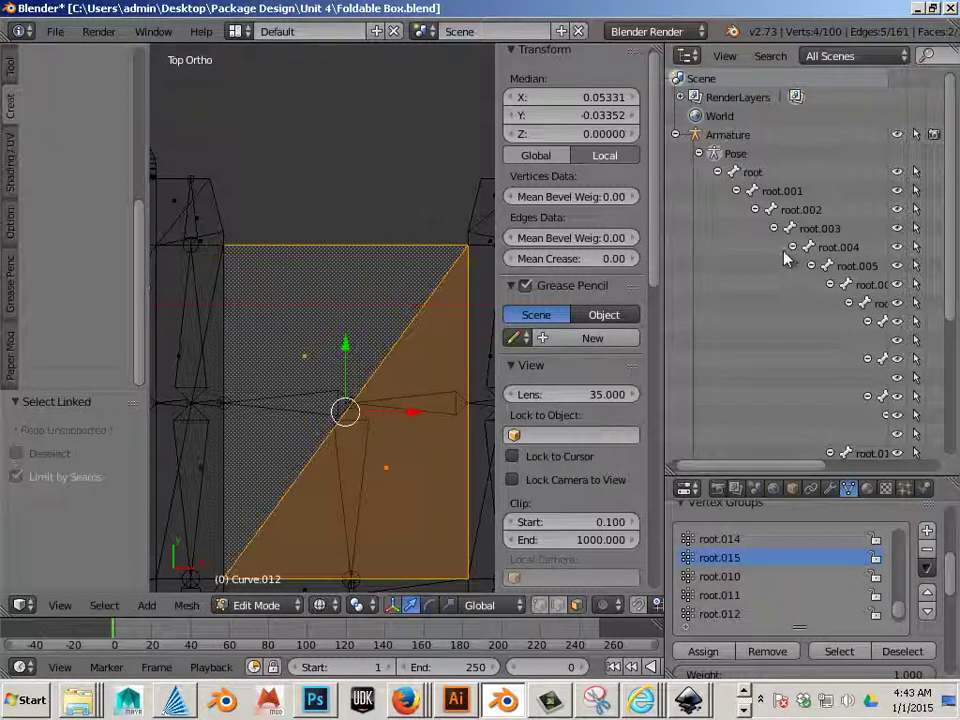
Assign the square panel's faces to the root.003 vertex group.
scroll(788, 562, down, 5)
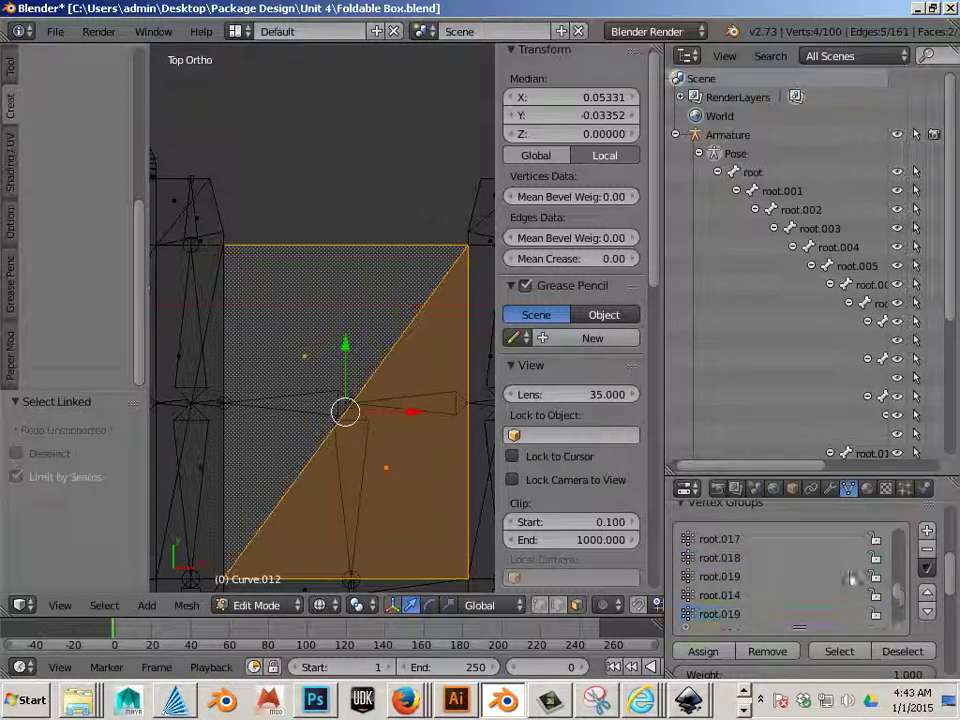
scroll(766, 572, up, 6)
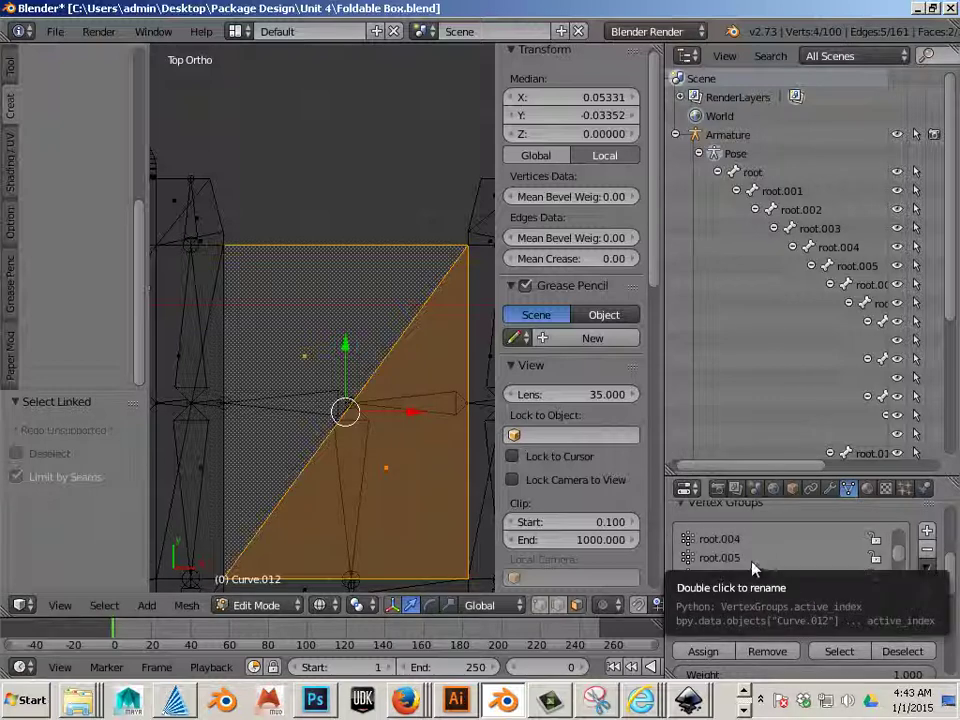
scroll(742, 561, up, 2)
click(728, 558)
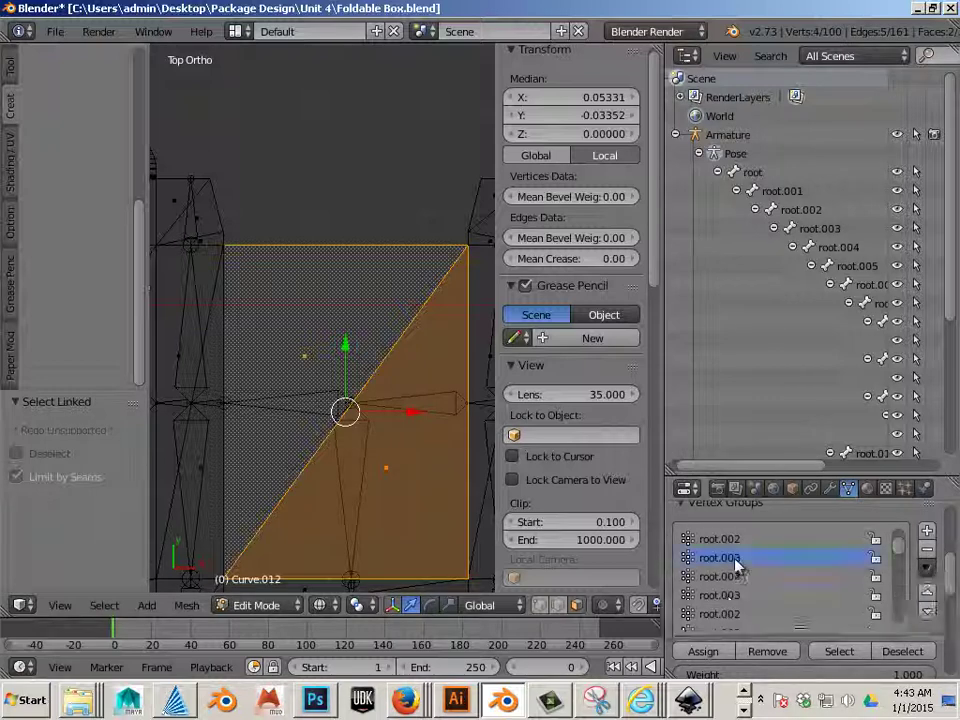
click(705, 652)
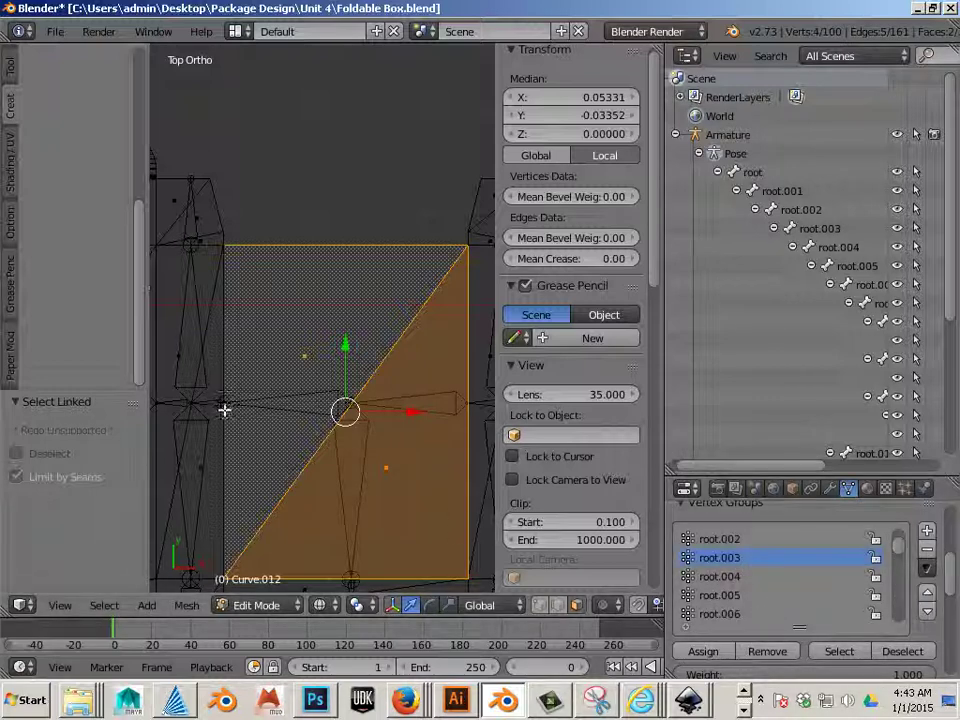
Leave mesh editing and select bone root.005, checking it in armature Edit Mode.
shift+middle_drag(205, 401, 280, 399)
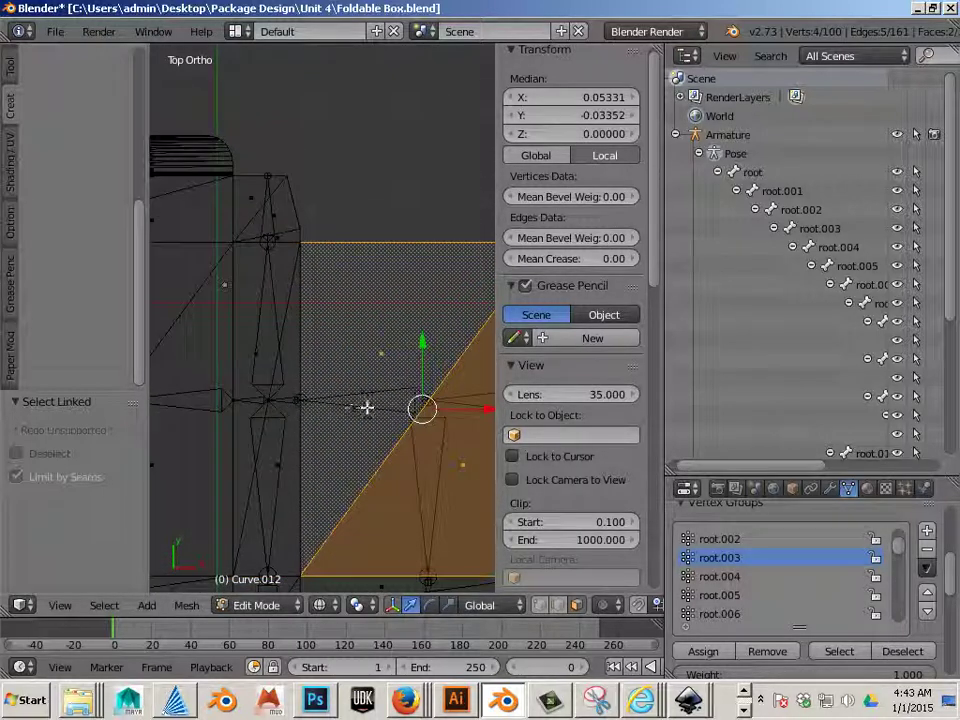
shift+middle_drag(452, 418, 327, 426)
shift+middle_drag(229, 413, 311, 407)
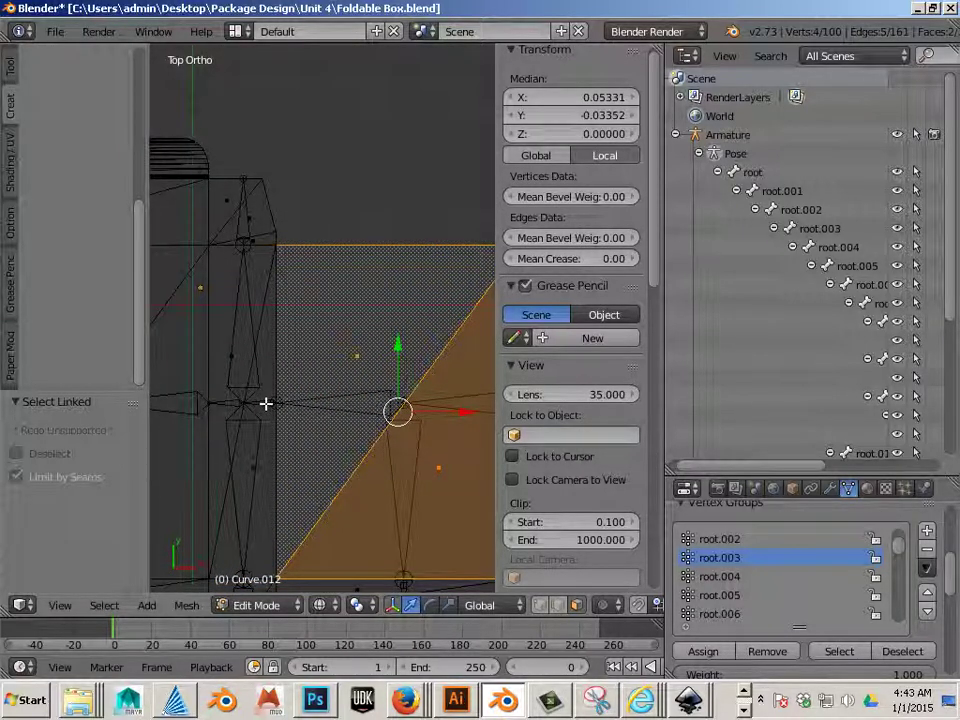
key(Tab)
right_click(266, 411)
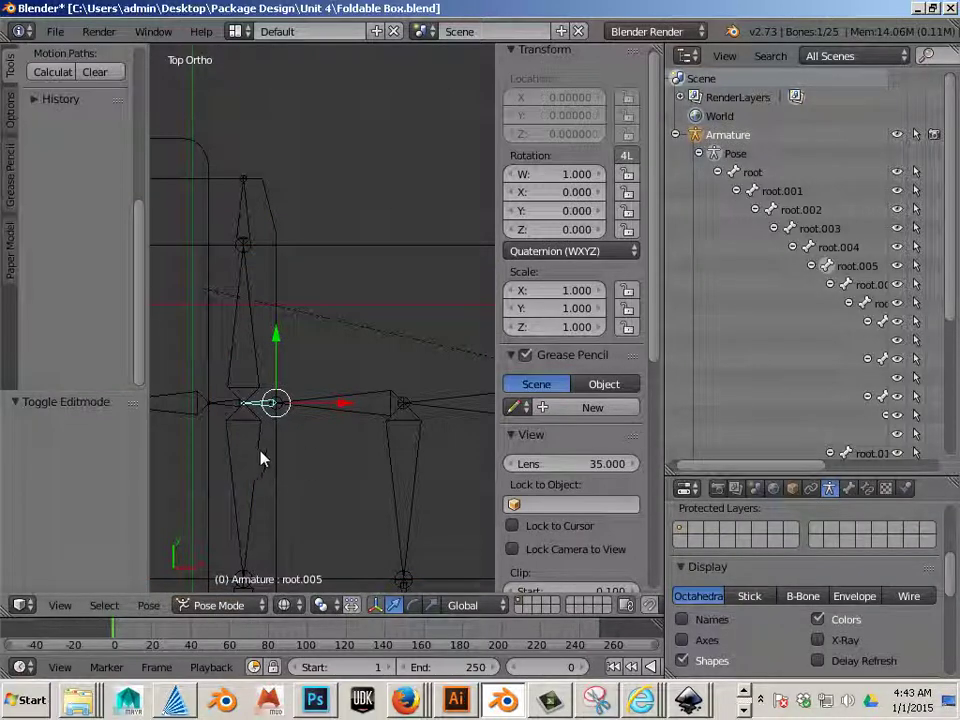
shift+middle_drag(265, 457, 407, 460)
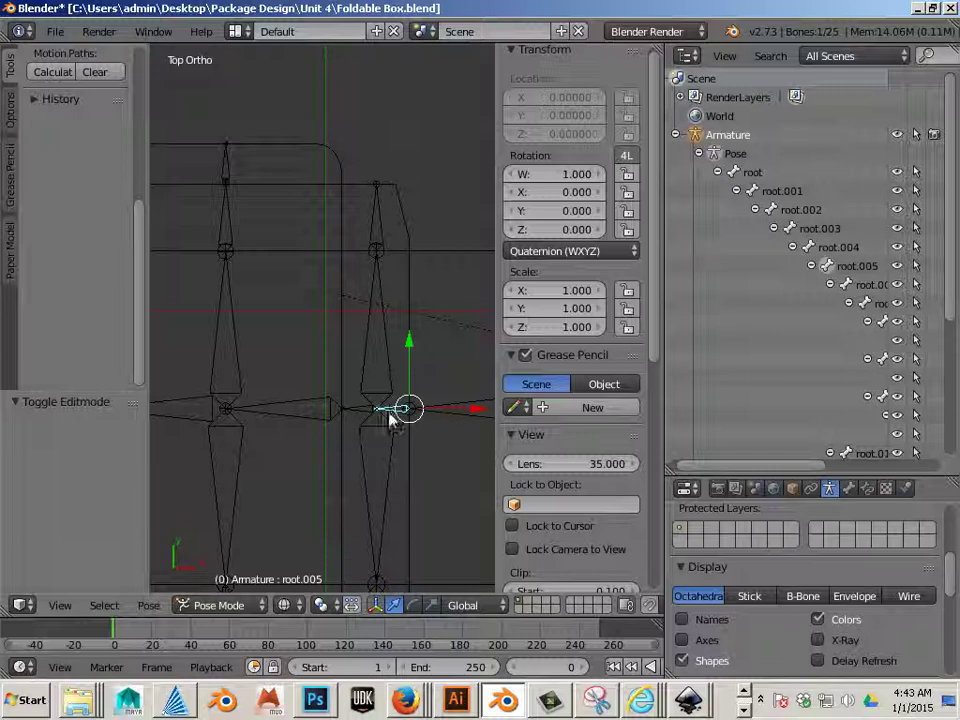
key(Tab)
key(ctrl+Tab)
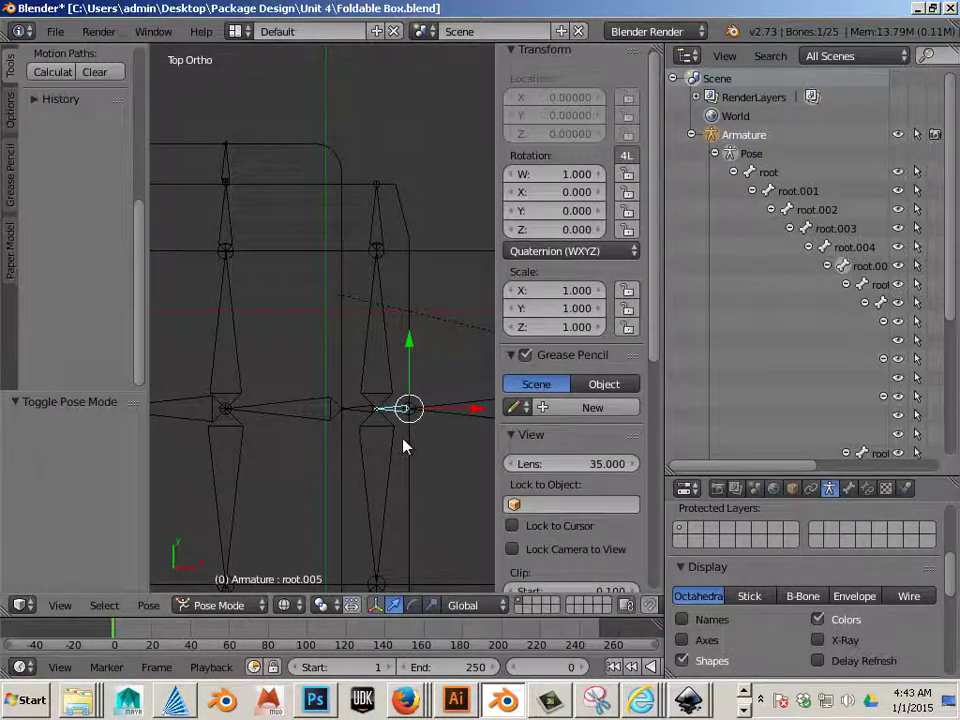
Select the connected vertical strip and assign it to the root.005 vertex group.
right_click(404, 445)
key(Tab)
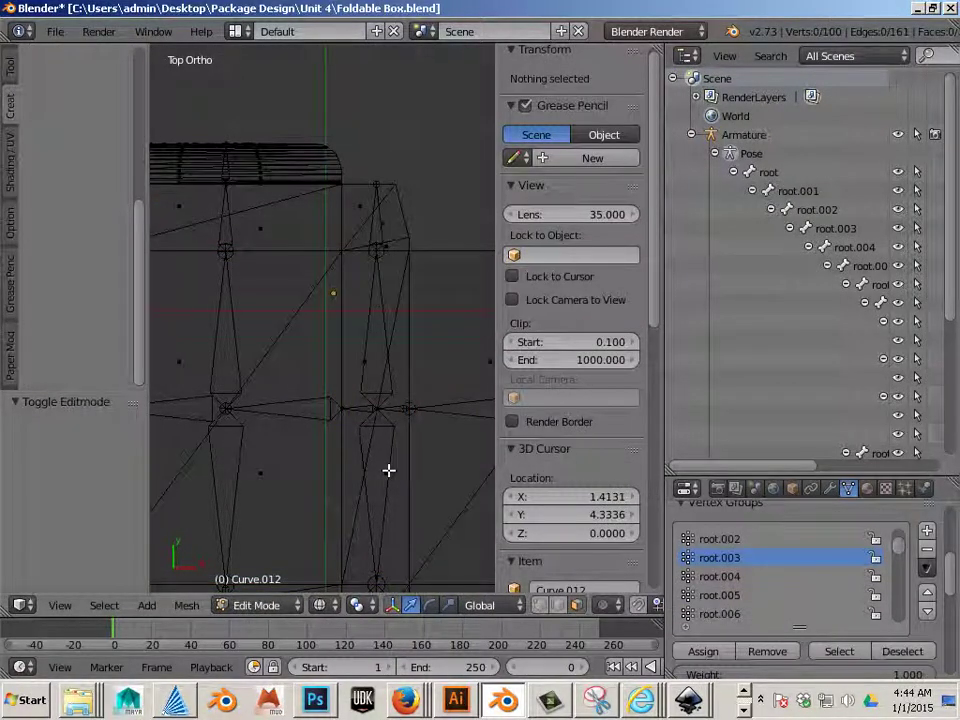
key(l)
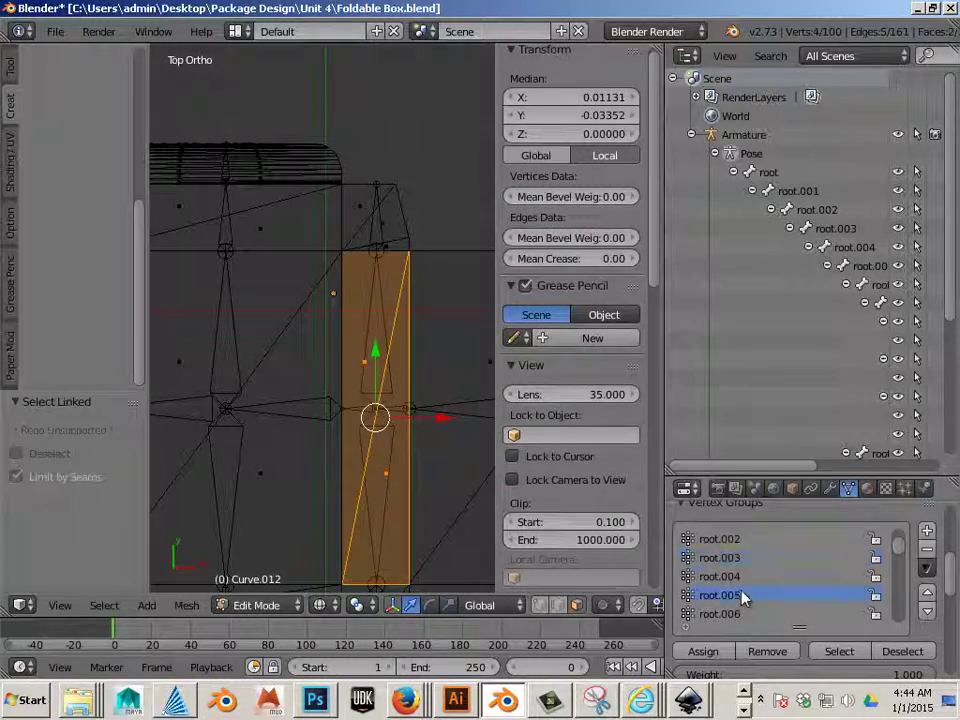
click(712, 651)
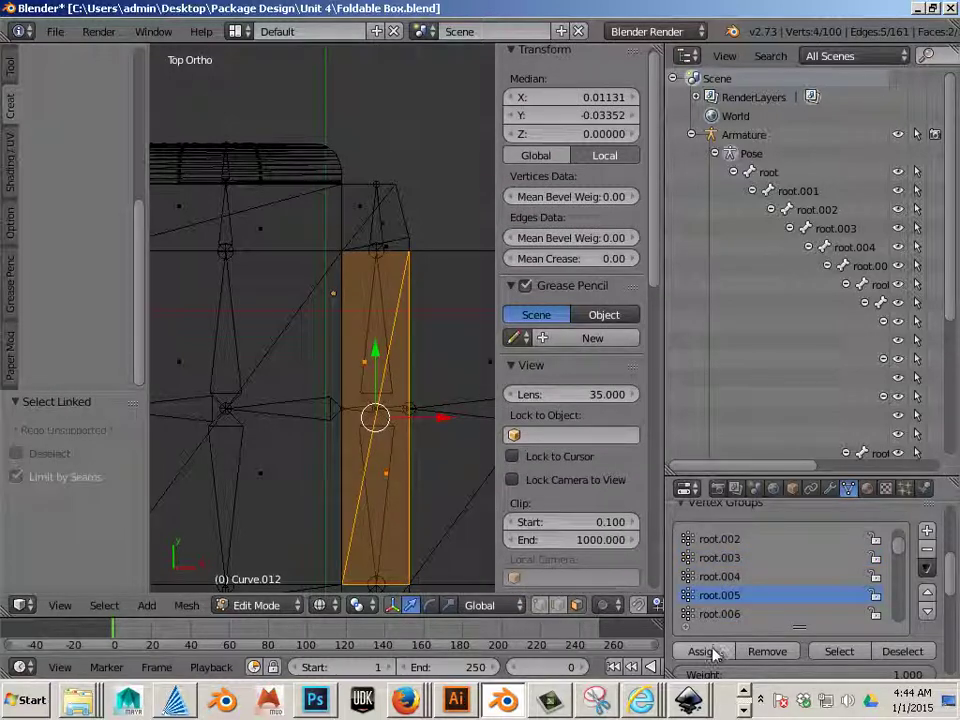
key(Tab)
Select bone root.007 and check it in armature Edit Mode before leaving Pose Mode.
right_click(302, 418)
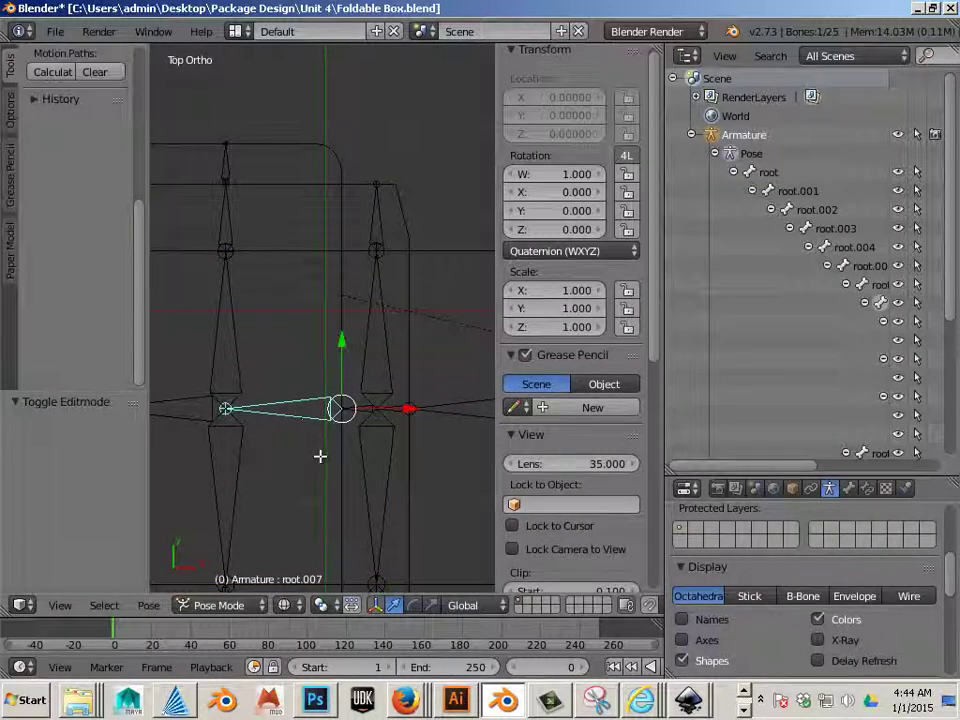
key(Tab)
key(ctrl+Tab)
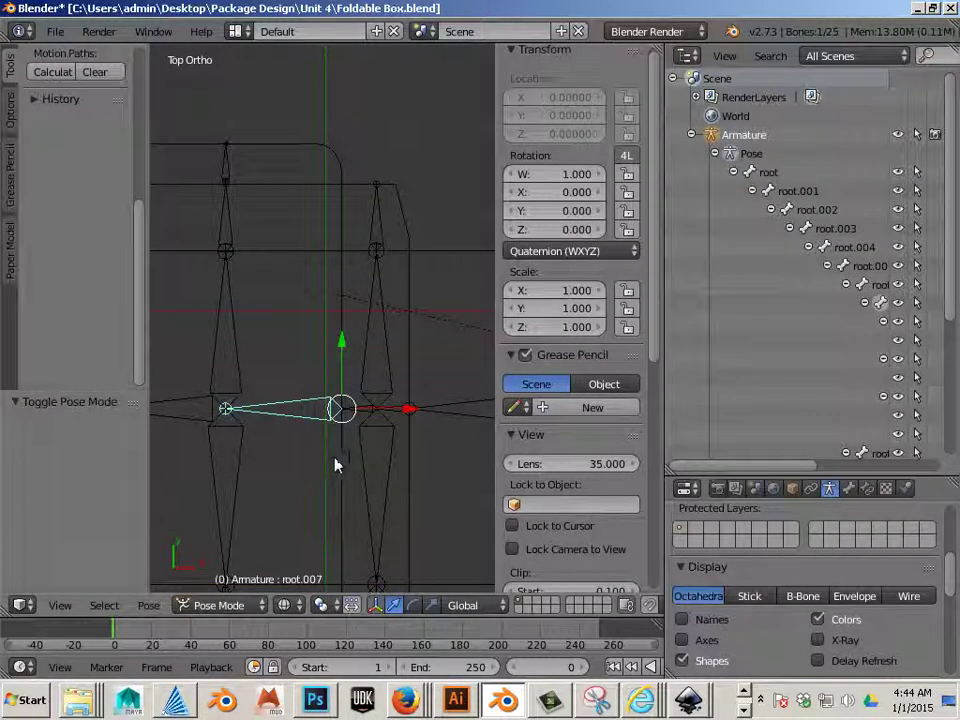
key(ctrl+Tab)
Select the next panel's two faces on Curve.012 and assign them to root.007.
right_click(336, 462)
key(Tab)
right_click(276, 463)
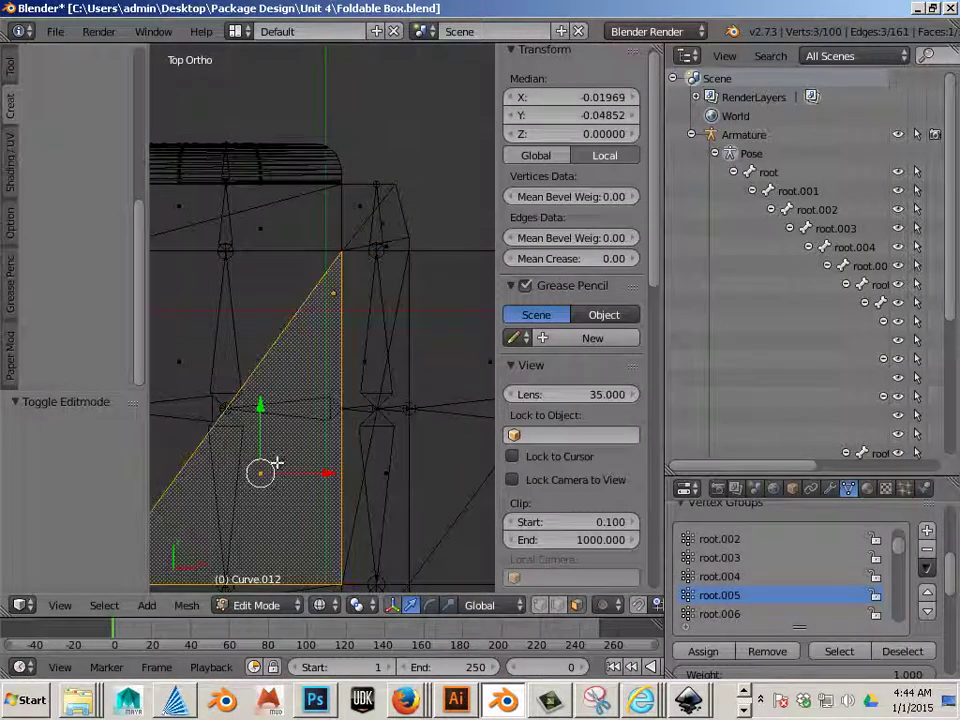
key(l)
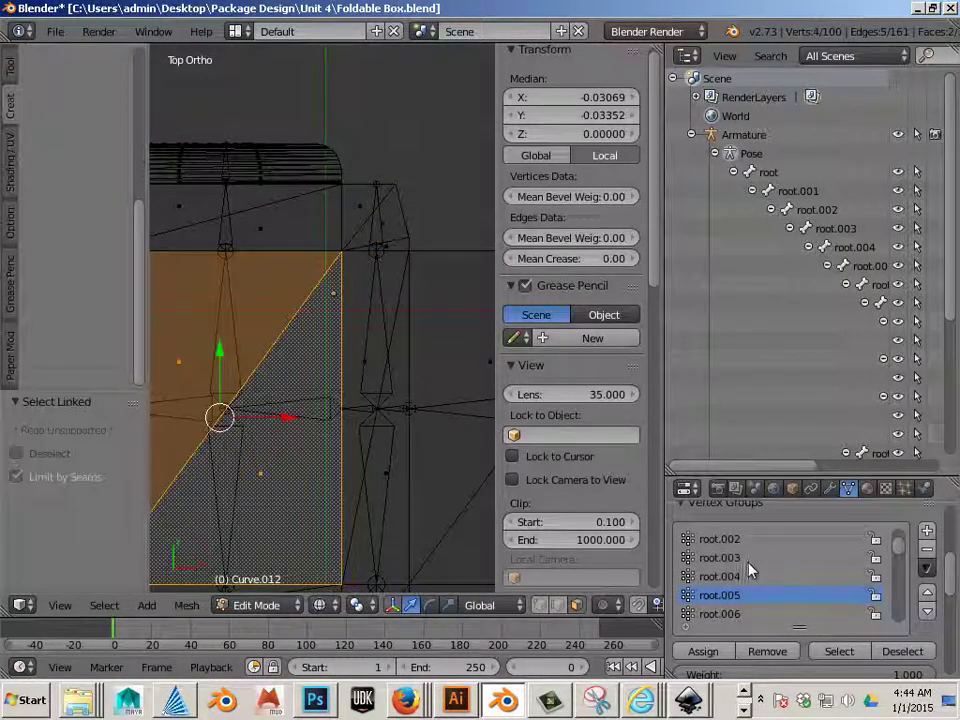
click(705, 652)
Locate the thin sliver face, then select bone root.008 and check it in armature Edit Mode.
shift+middle_drag(241, 459, 422, 452)
right_click(270, 405)
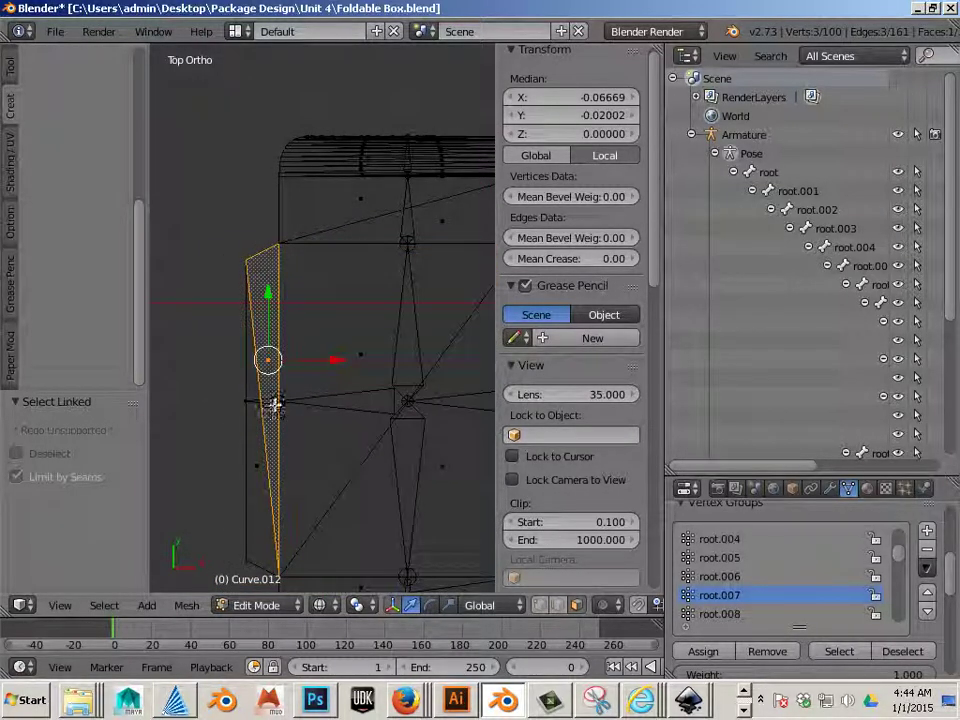
key(Tab)
right_click(270, 405)
key(ctrl+Tab)
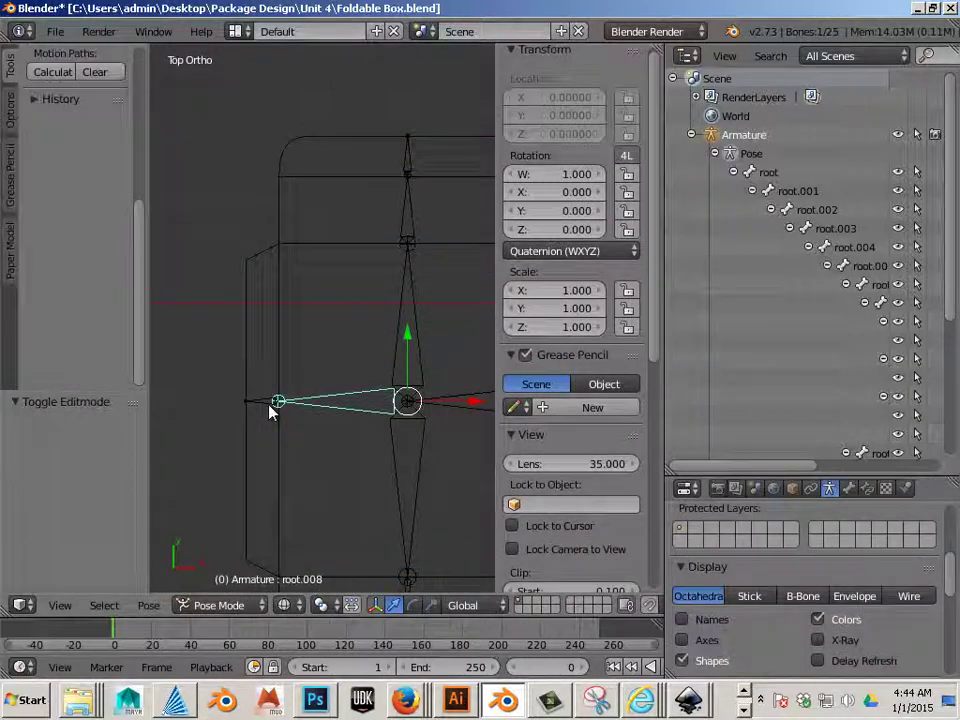
key(Tab)
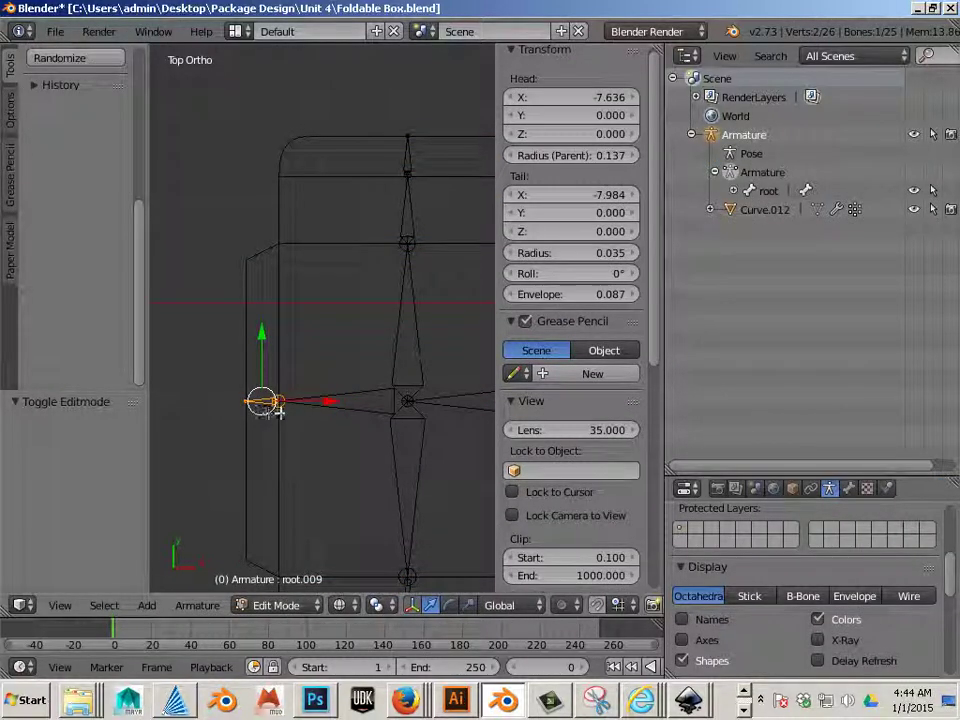
key(ctrl+Tab)
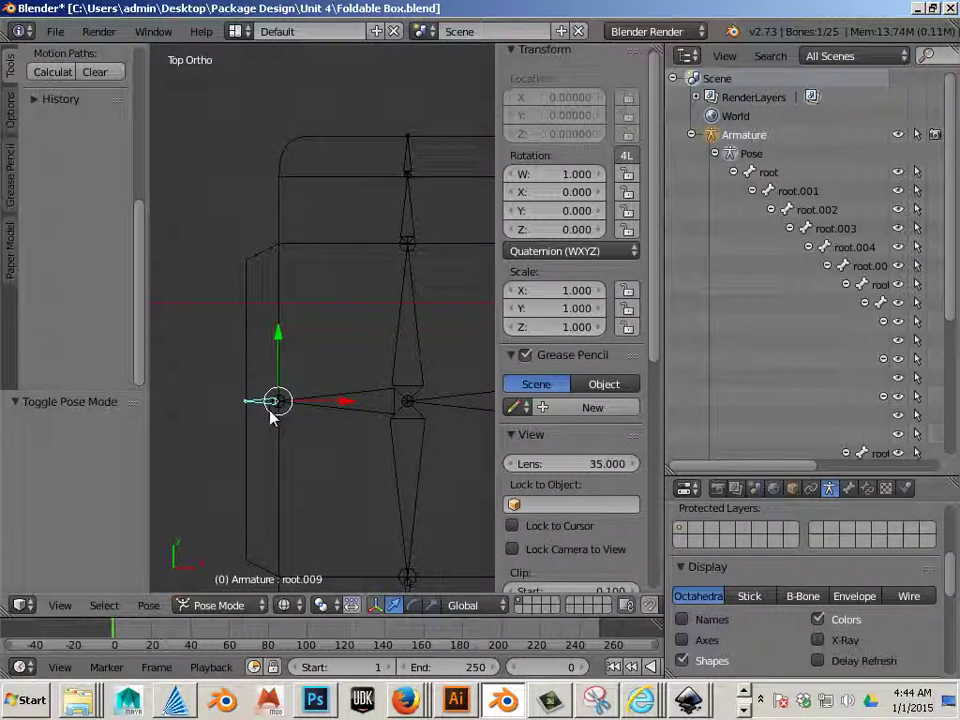
drag(717, 467, 780, 467)
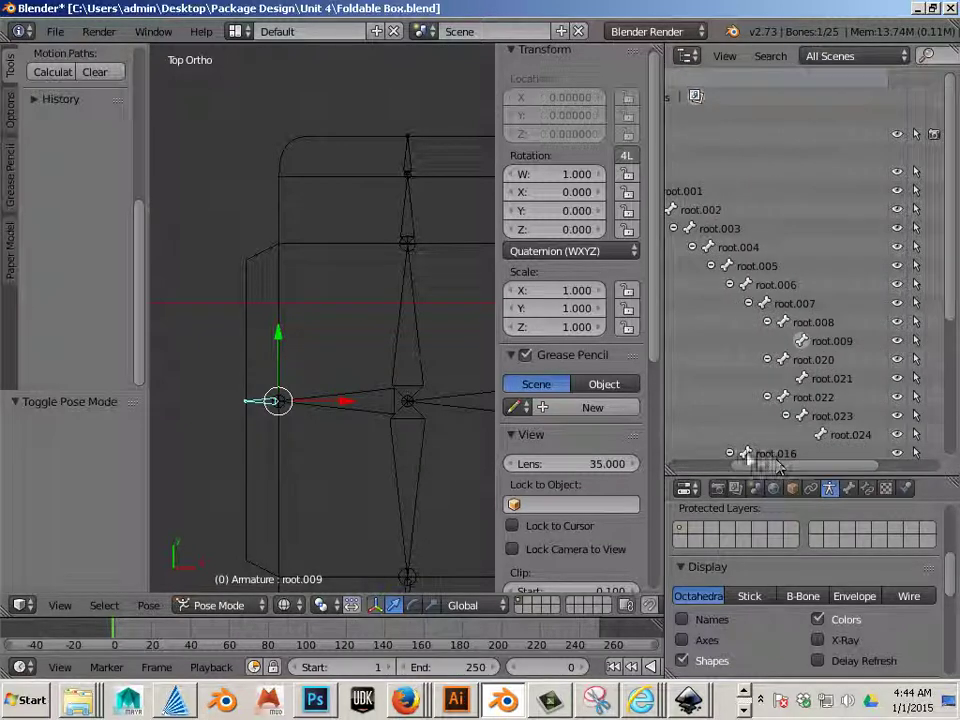
Select the connected left strip and assign it to the root.009 vertex group.
right_click(249, 471)
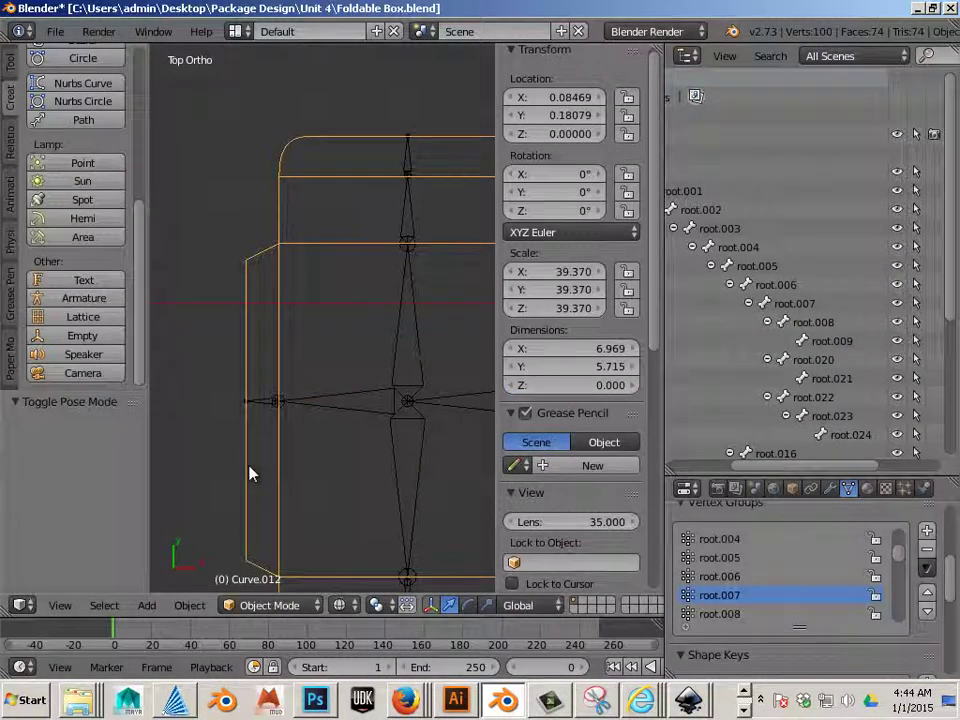
key(Tab)
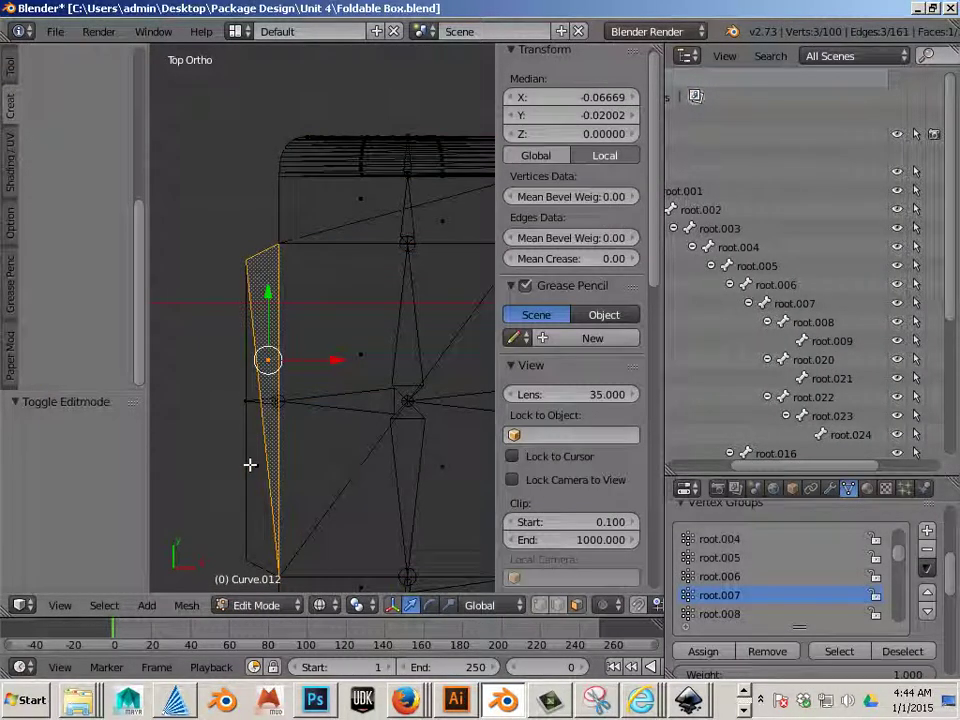
key(l)
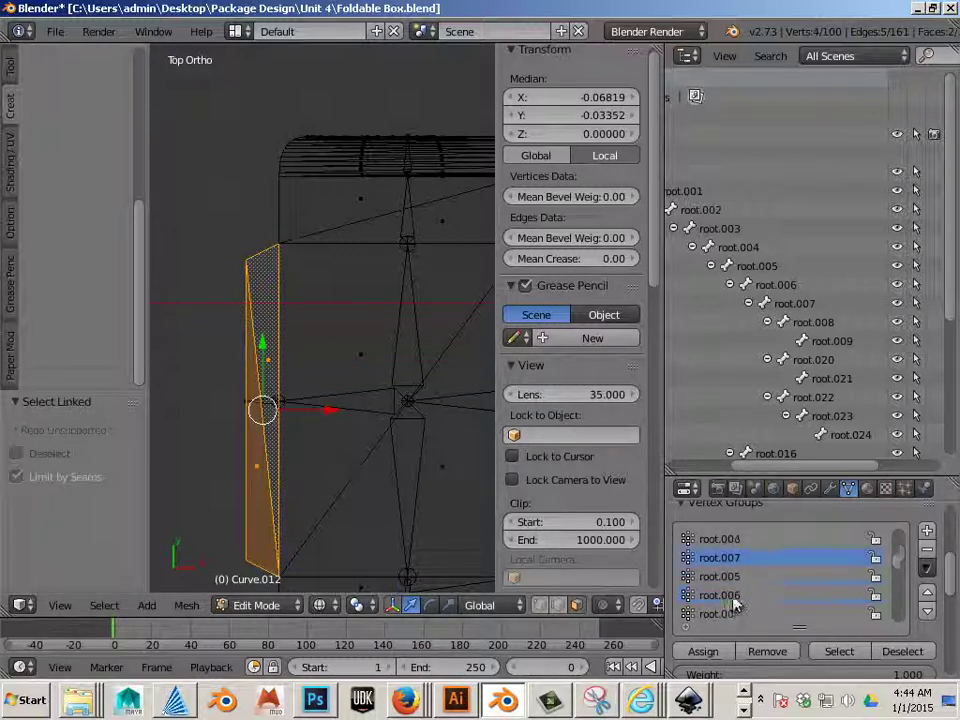
click(720, 595)
click(703, 651)
Bring the lower square panel into view and inspect the bone lying over it.
scroll(366, 486, down, 3)
shift+middle_drag(366, 486, 257, 476)
scroll(283, 426, up, 3)
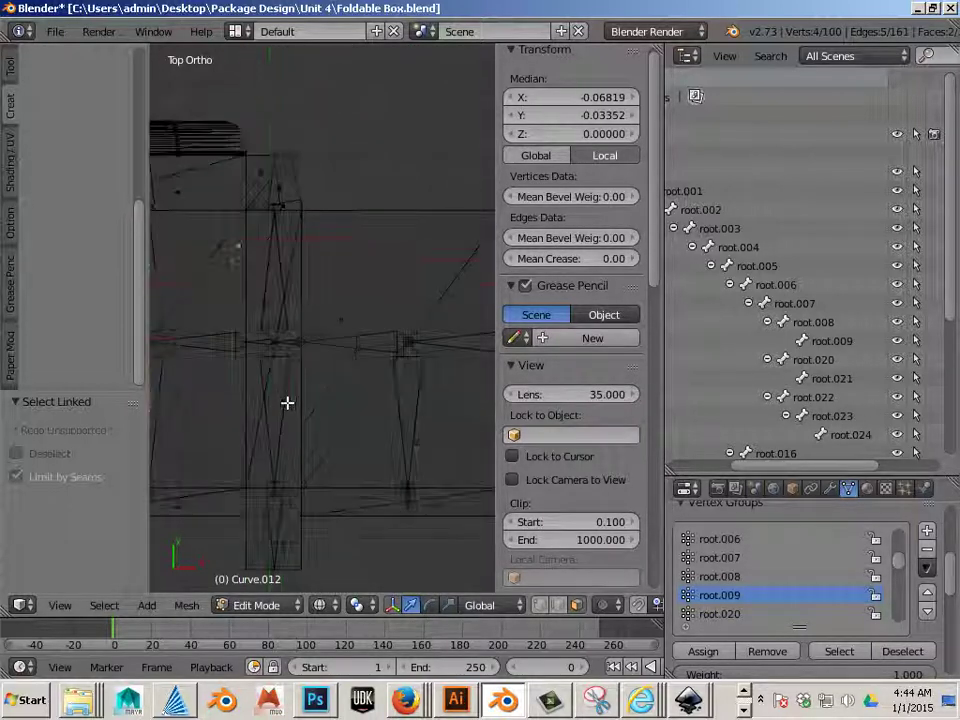
shift+middle_drag(319, 428, 377, 360)
scroll(366, 480, up, 2)
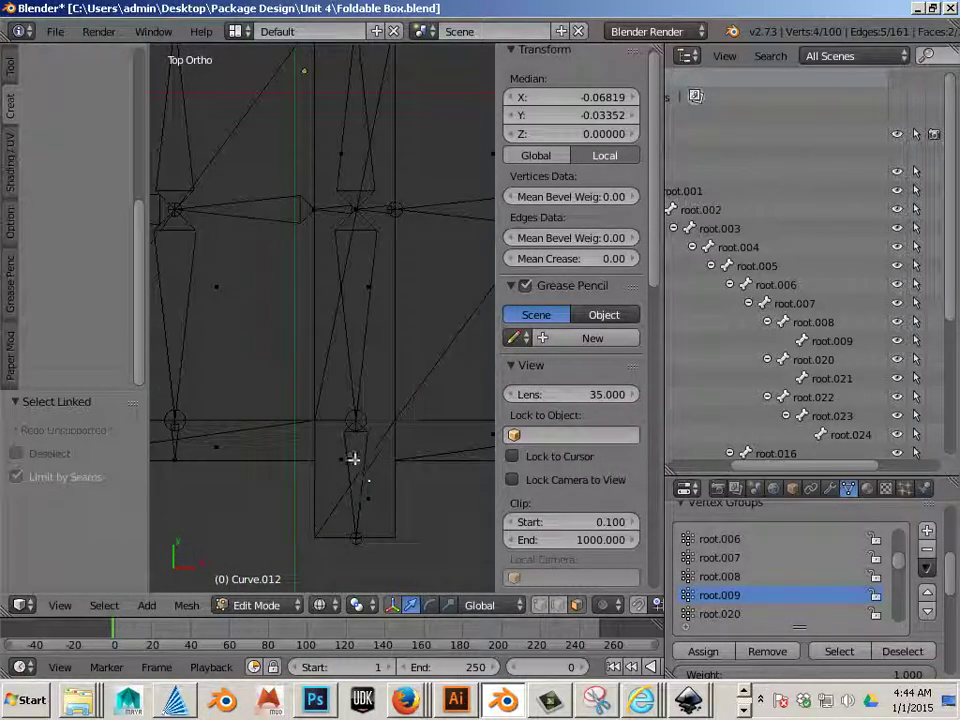
key(Tab)
right_click(362, 476)
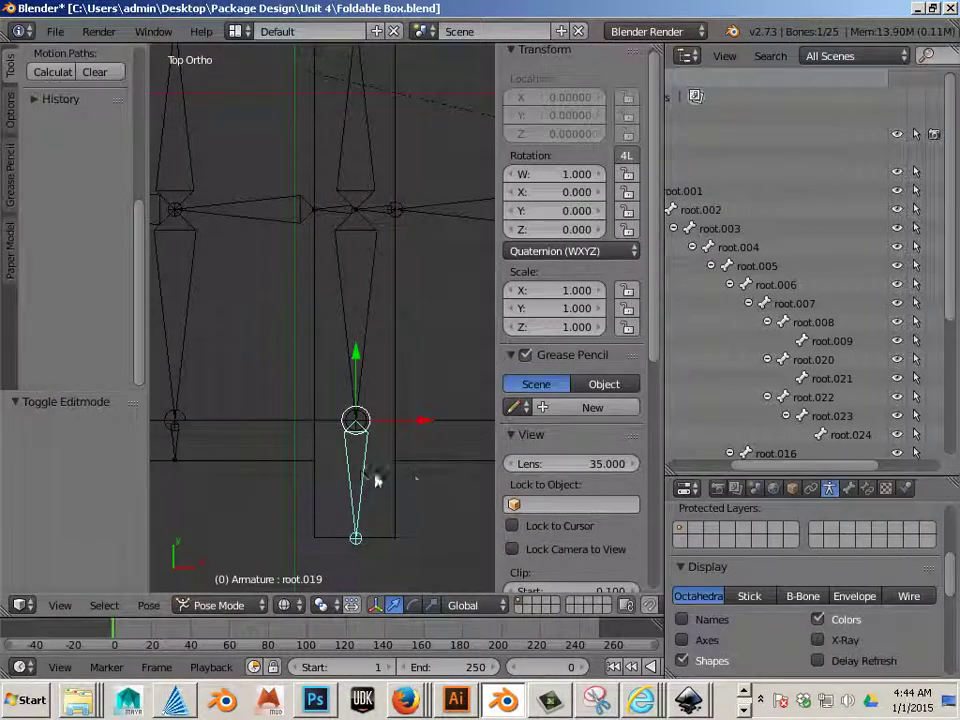
scroll(778, 434, down, 2)
key(Tab)
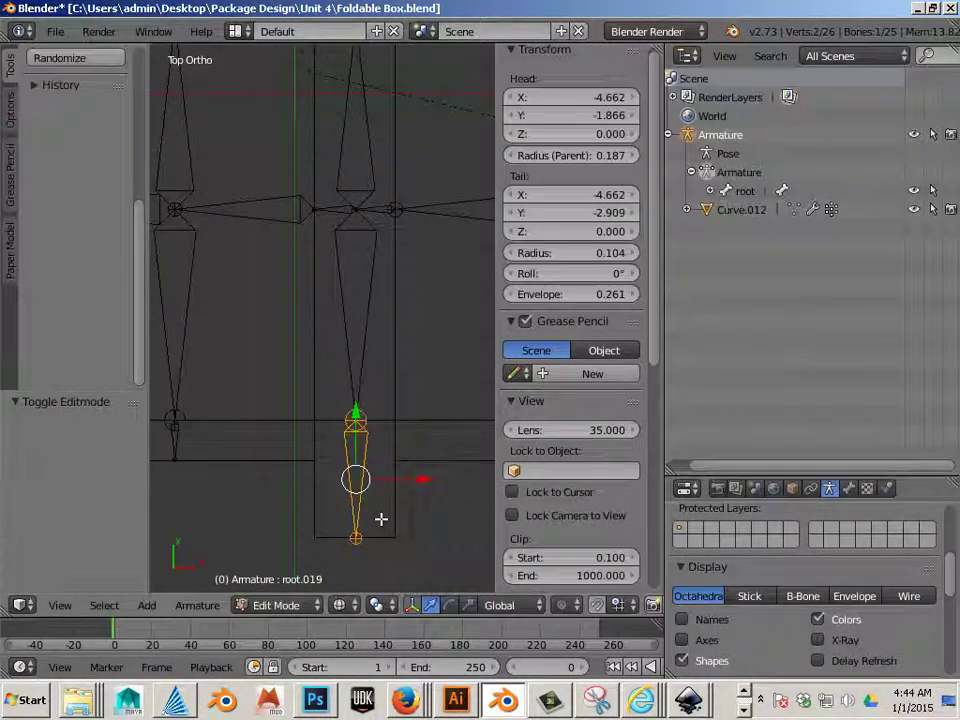
key(Tab)
Select the whole lower square panel on Curve.012 and make root.019 the active vertex group.
right_click(392, 536)
key(Tab)
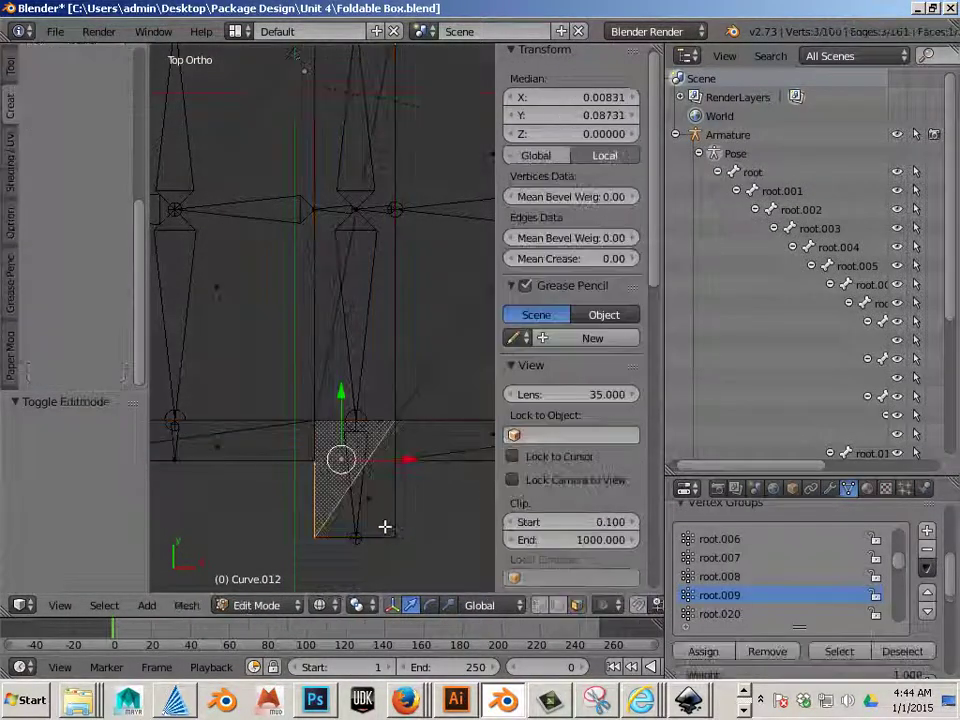
key(l)
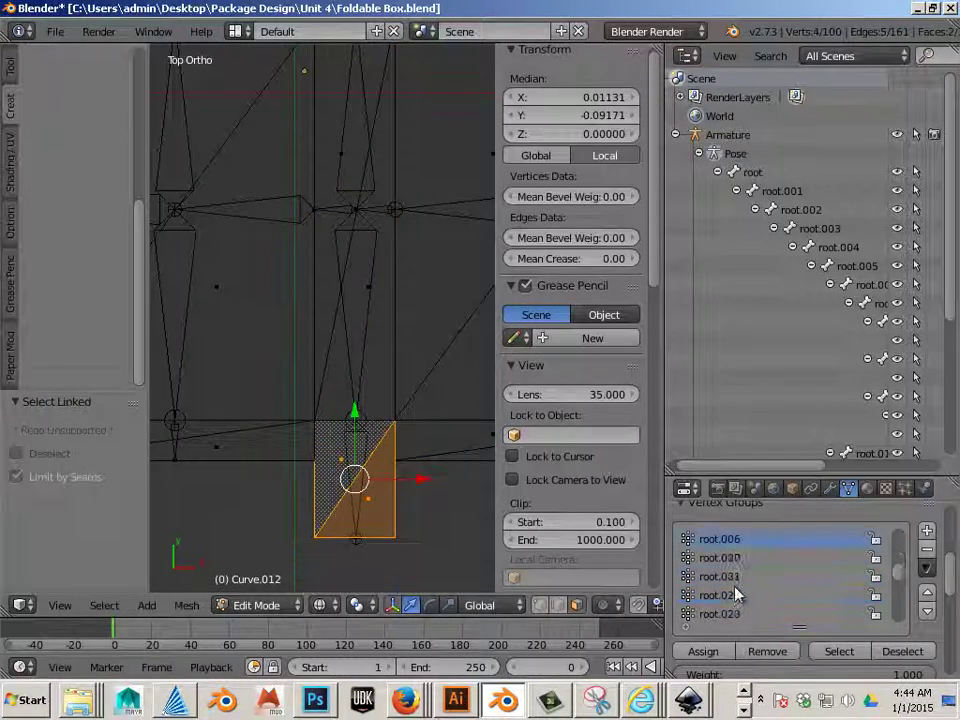
scroll(775, 600, down, 2)
scroll(766, 608, down, 6)
click(725, 614)
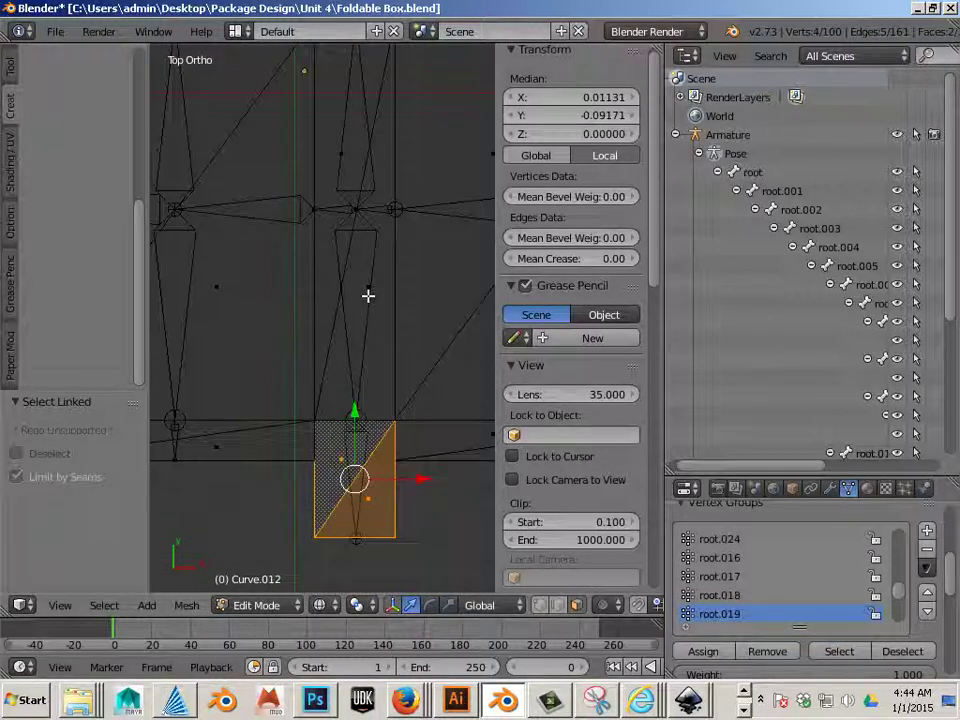
shift+middle_drag(368, 296, 371, 256)
Select the small upper flap's faces and assign them to bone root.017's vertex group.
right_click(360, 243)
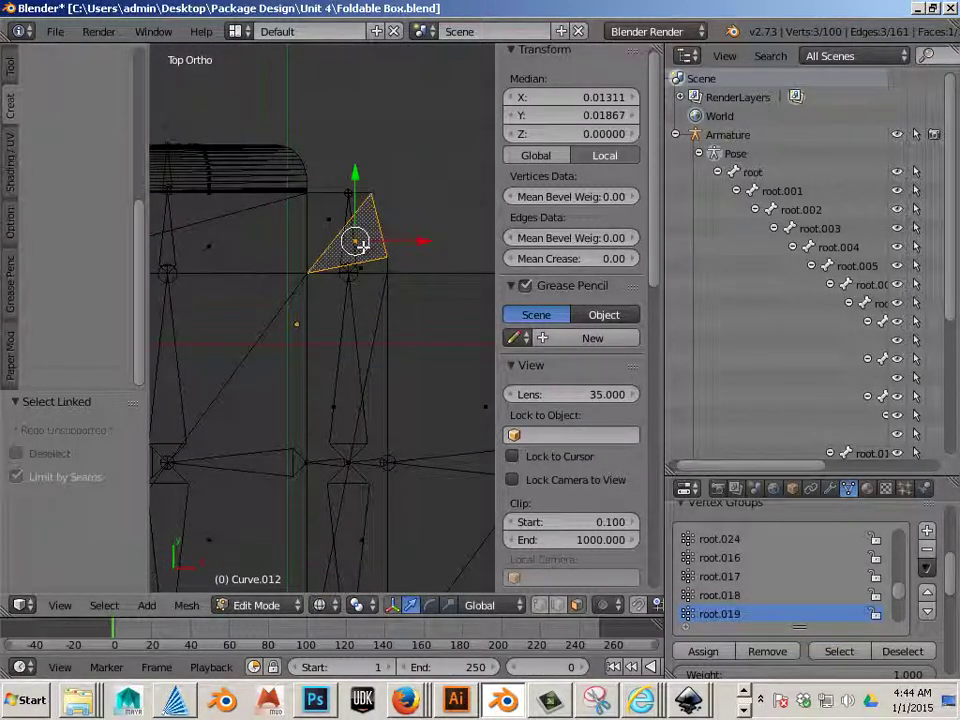
key(ctrl+KP_Add)
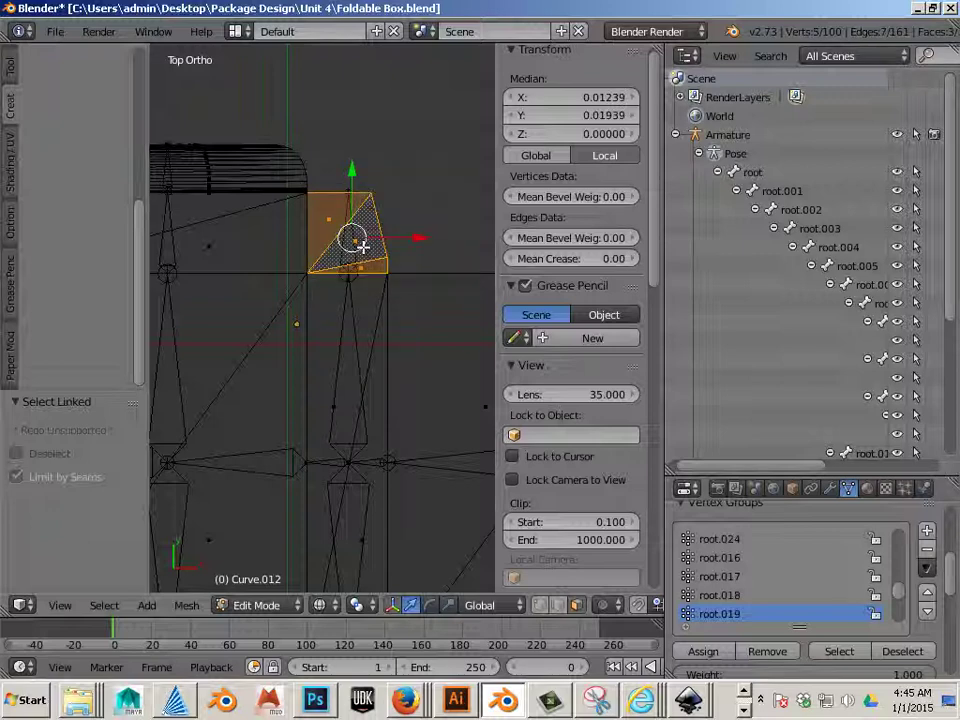
key(Tab)
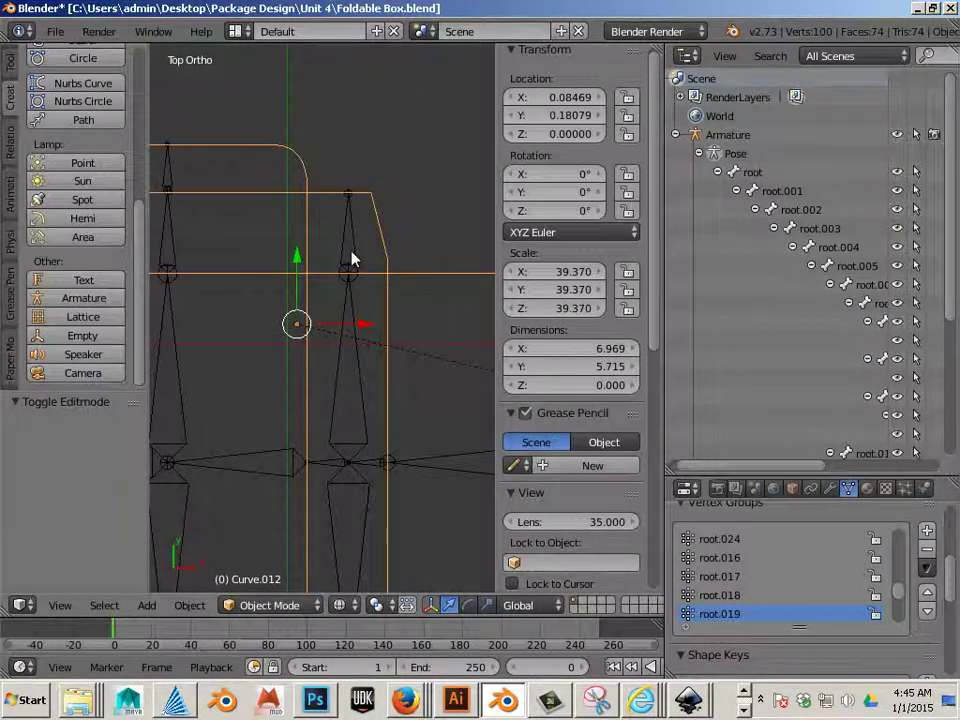
right_click(349, 257)
key(ctrl+Tab)
scroll(720, 337, down, 3)
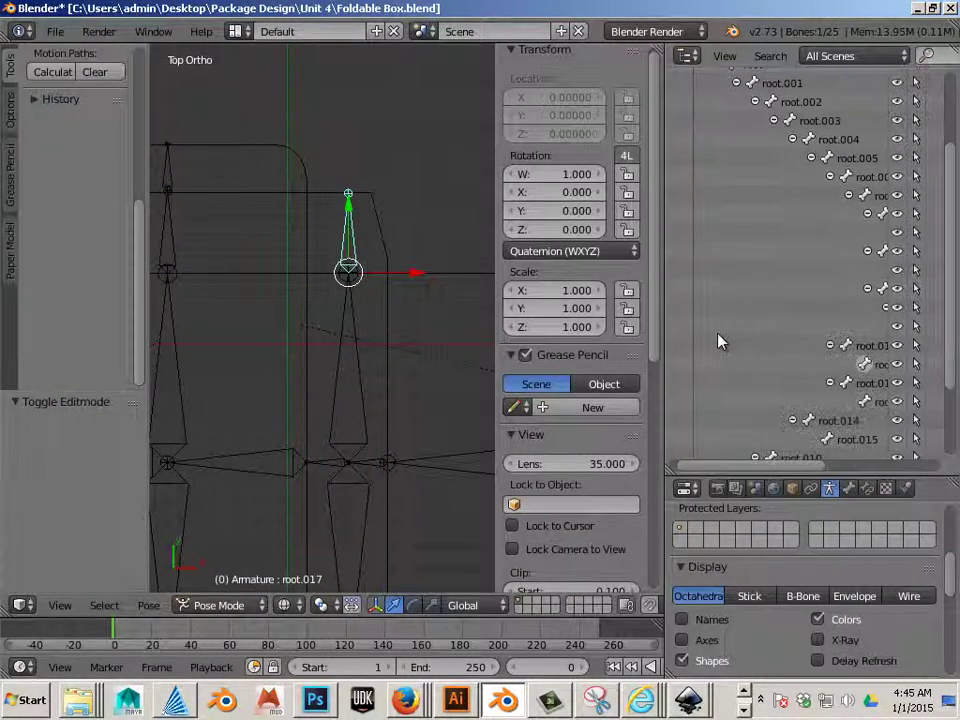
scroll(765, 467, right, 2)
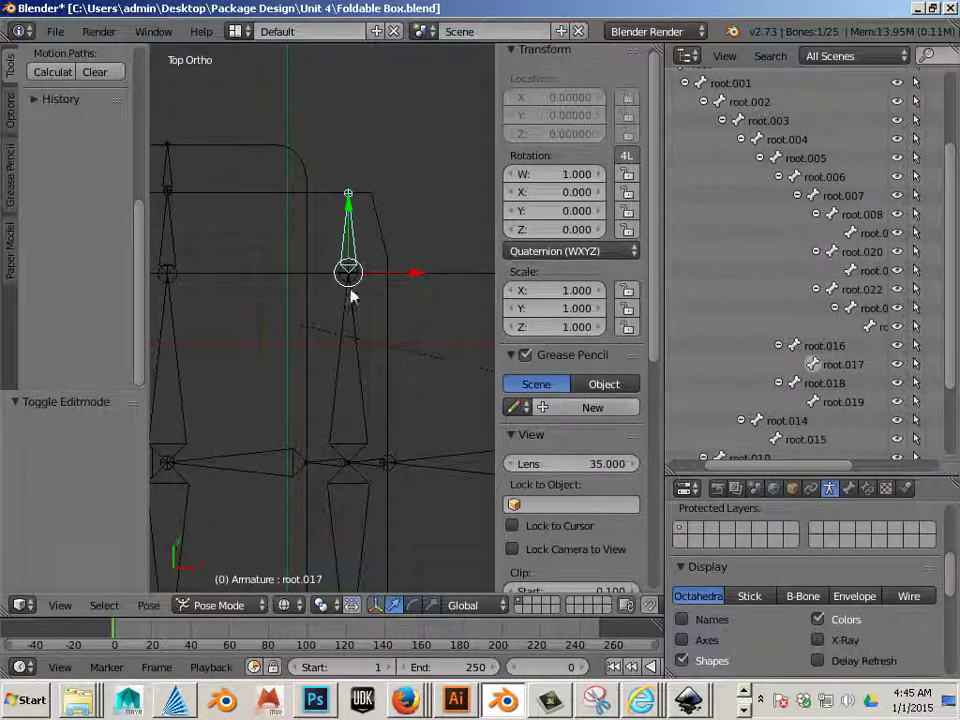
key(Tab)
key(Tab)
right_click(386, 250)
key(Tab)
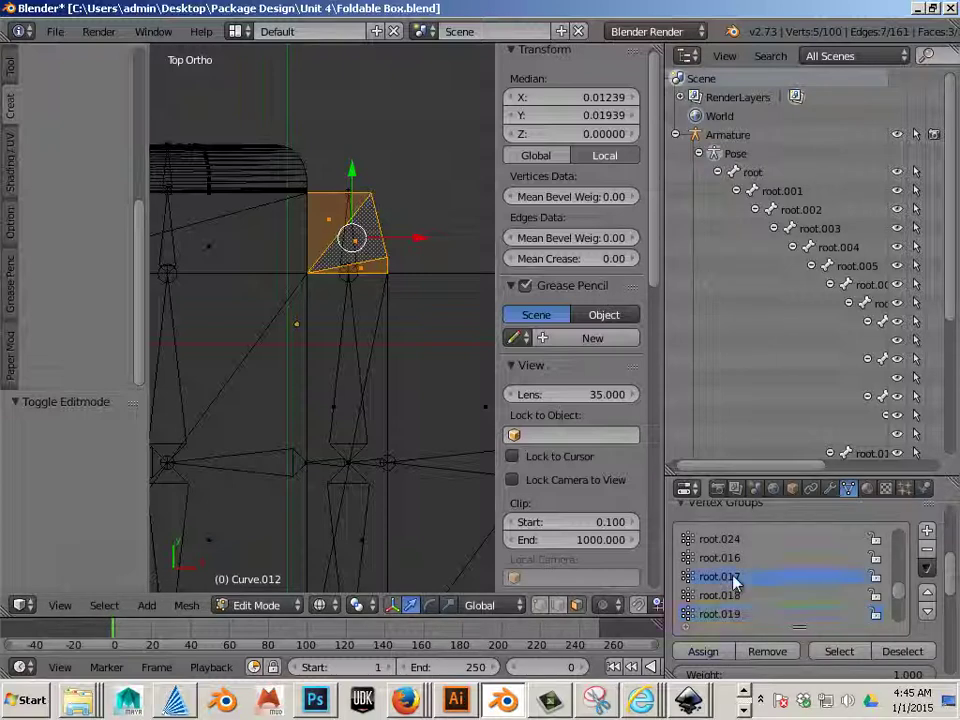
click(696, 651)
Bring the top panel into view and pick bone root.023 on the armature.
shift+middle_drag(261, 399, 426, 390)
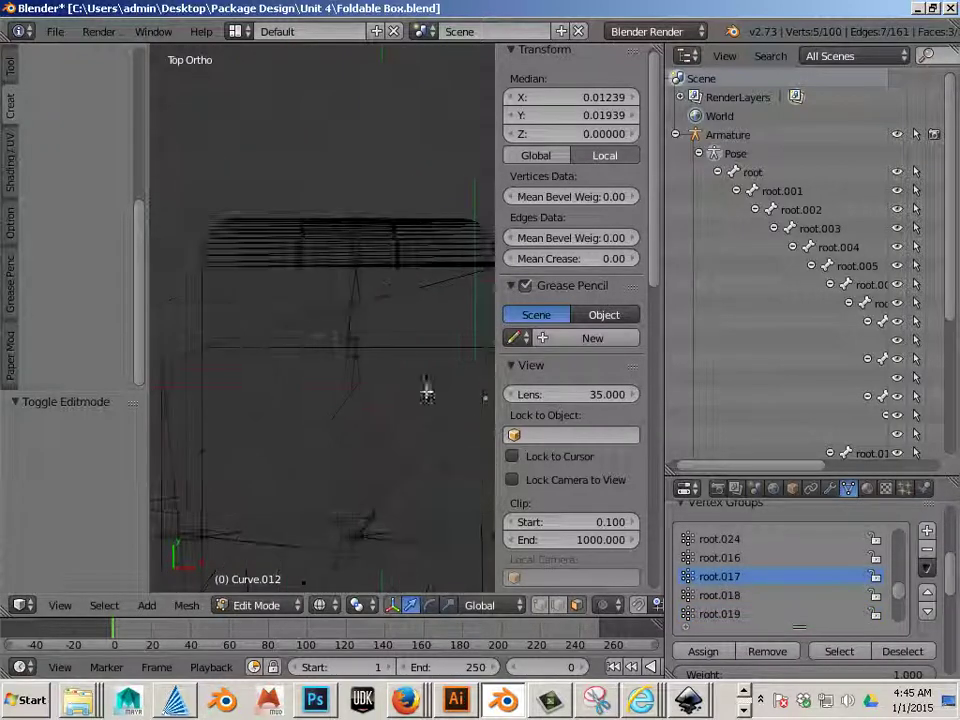
key(Tab)
right_click(364, 332)
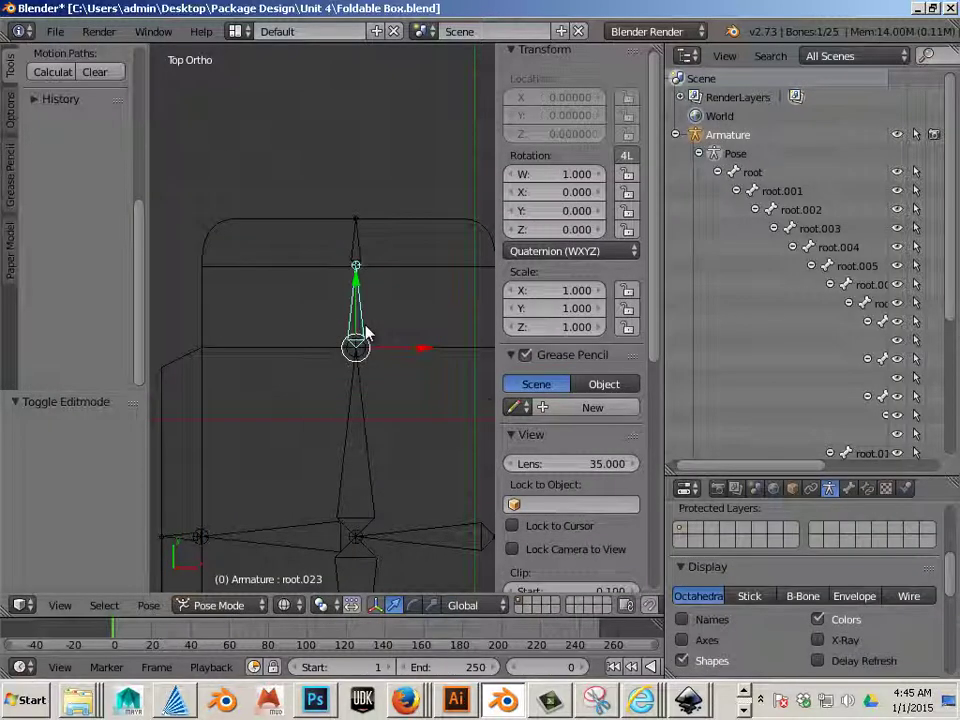
scroll(868, 362, down, 10)
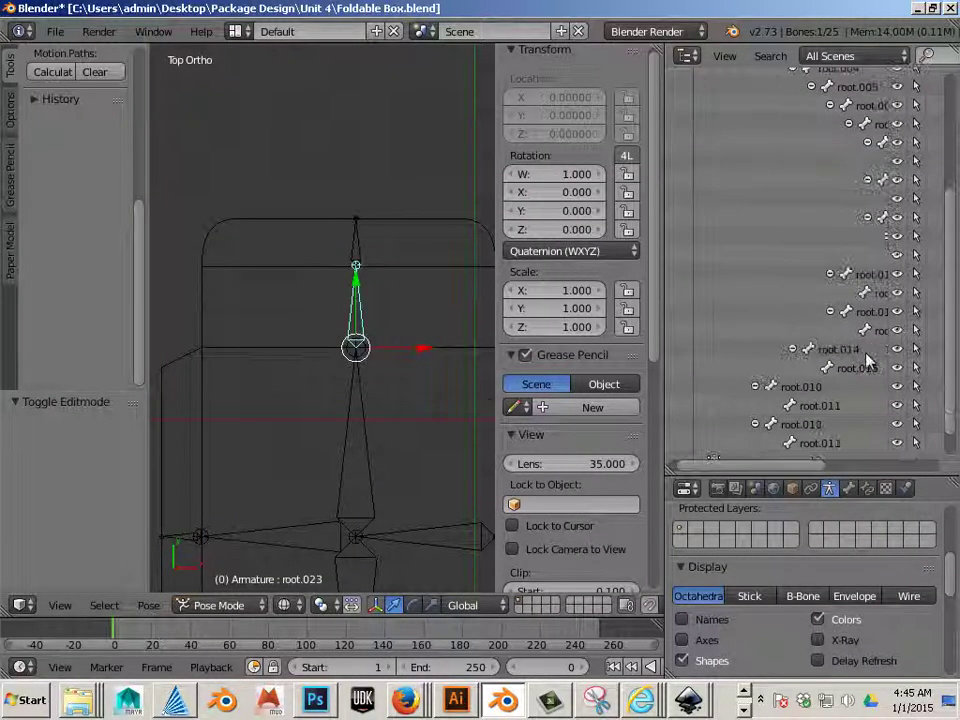
scroll(800, 420, up, 5)
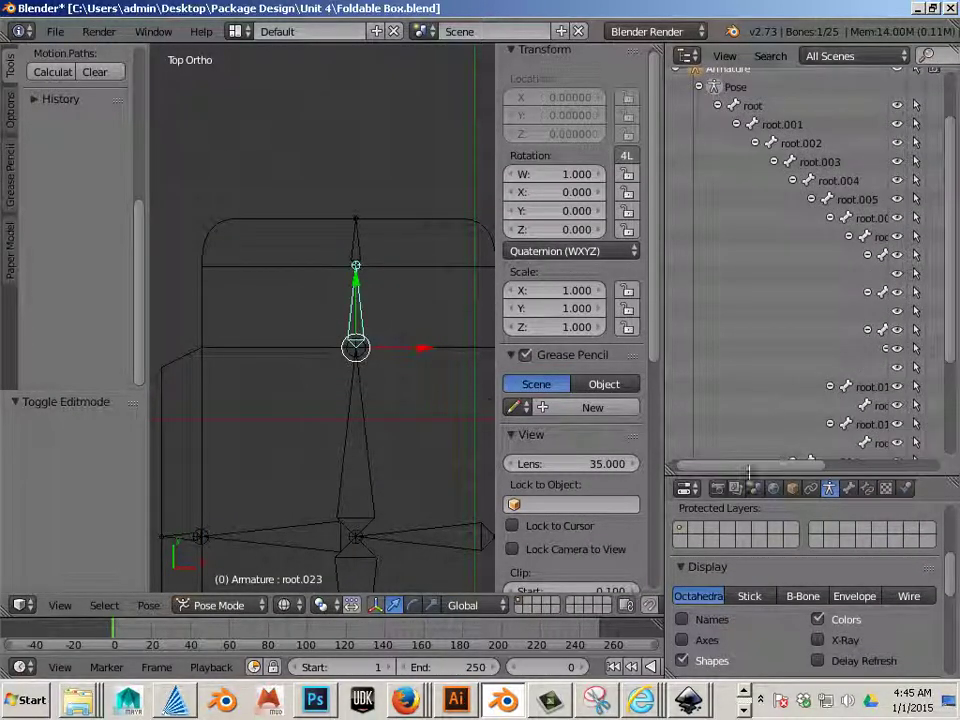
ctrl+scroll(735, 470, right, 3)
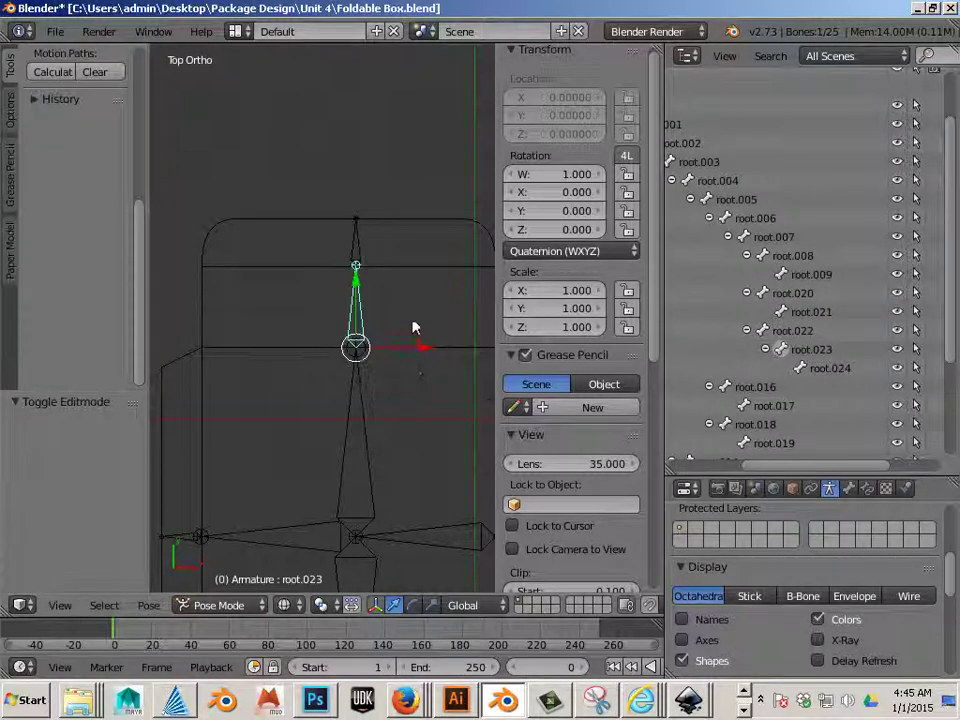
key(Tab)
key(ctrl+Tab)
key(ctrl+Tab)
Select the whole top panel of the box net mesh and make root.023 active in the hierarchy.
right_click(444, 277)
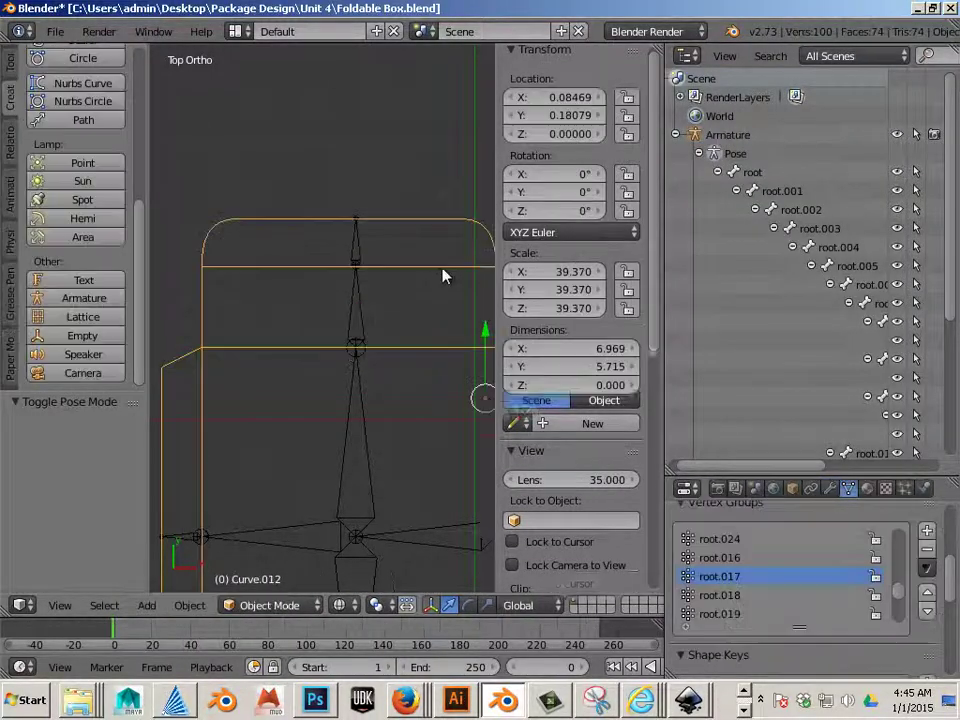
key(Tab)
right_click(391, 316)
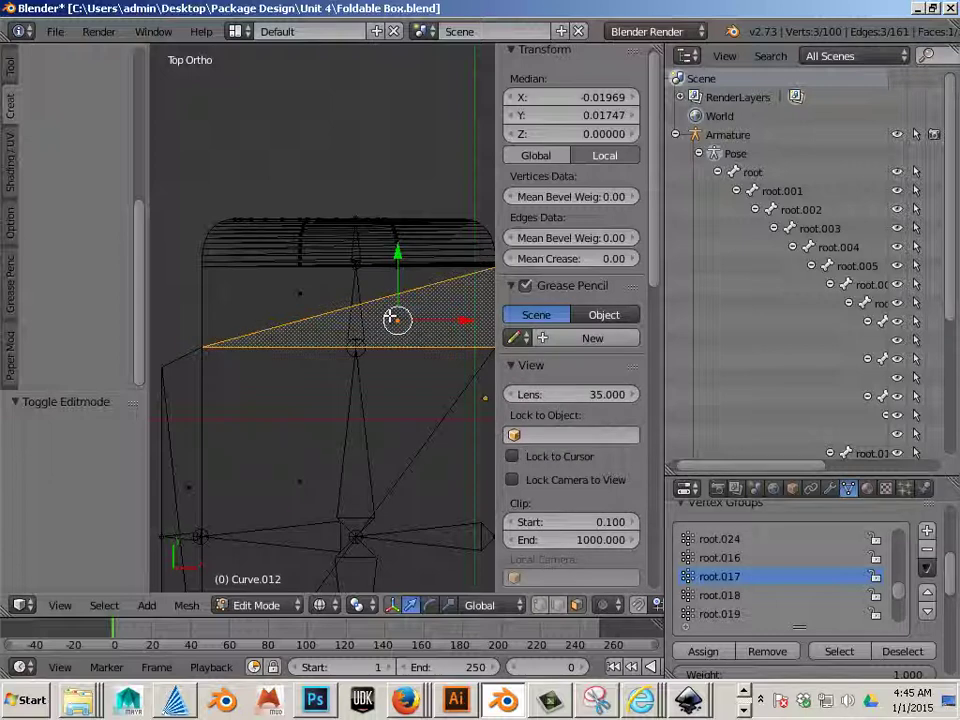
key(ctrl+l)
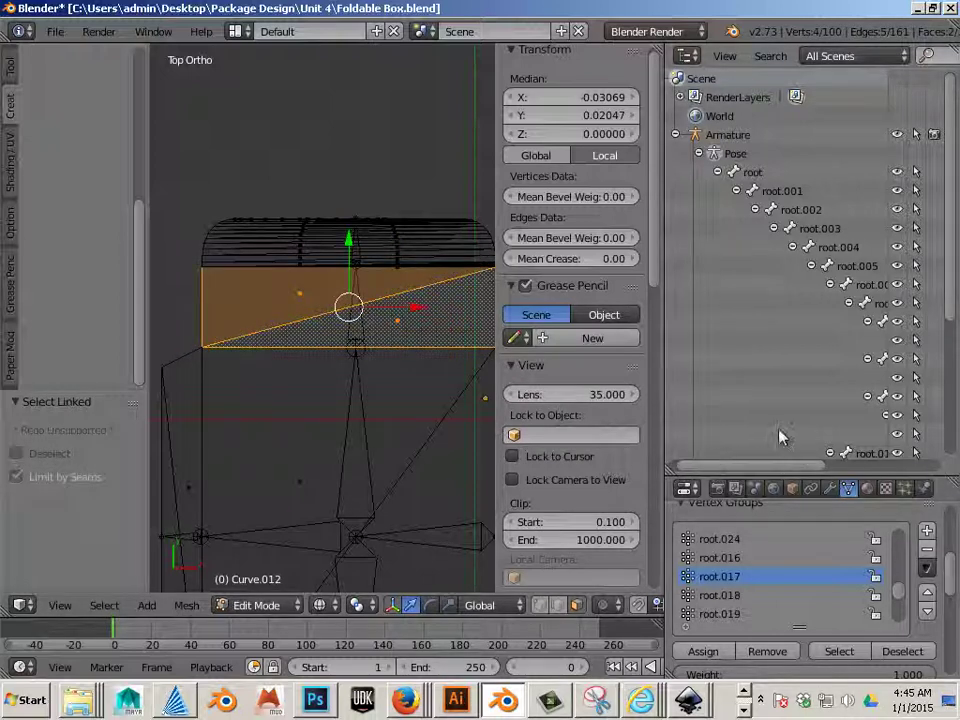
scroll(760, 450, down, 5)
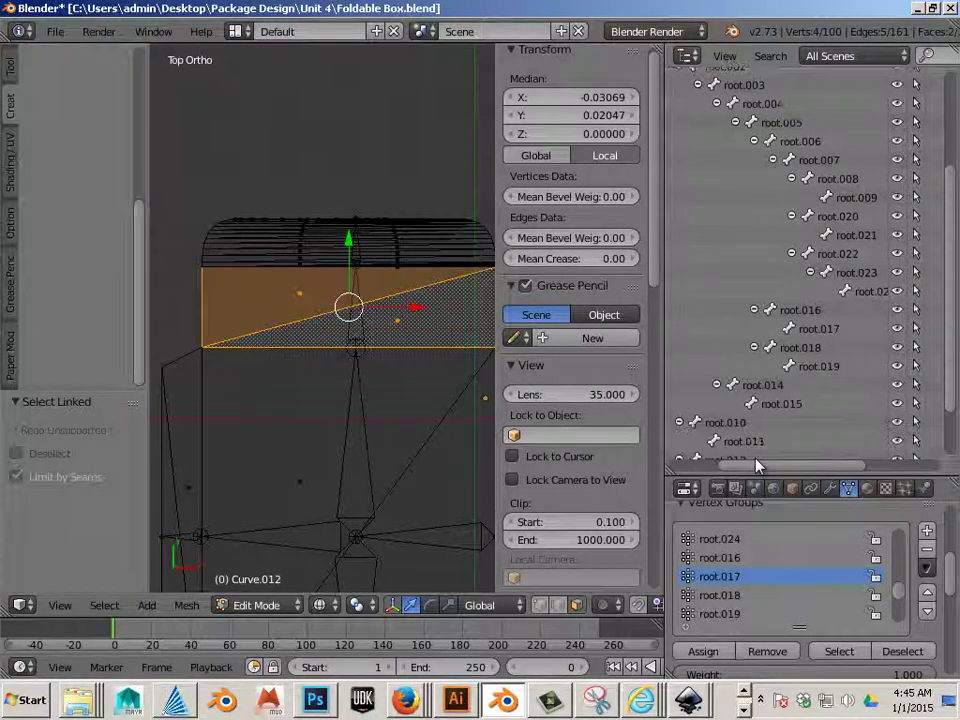
scroll(757, 460, down, 3)
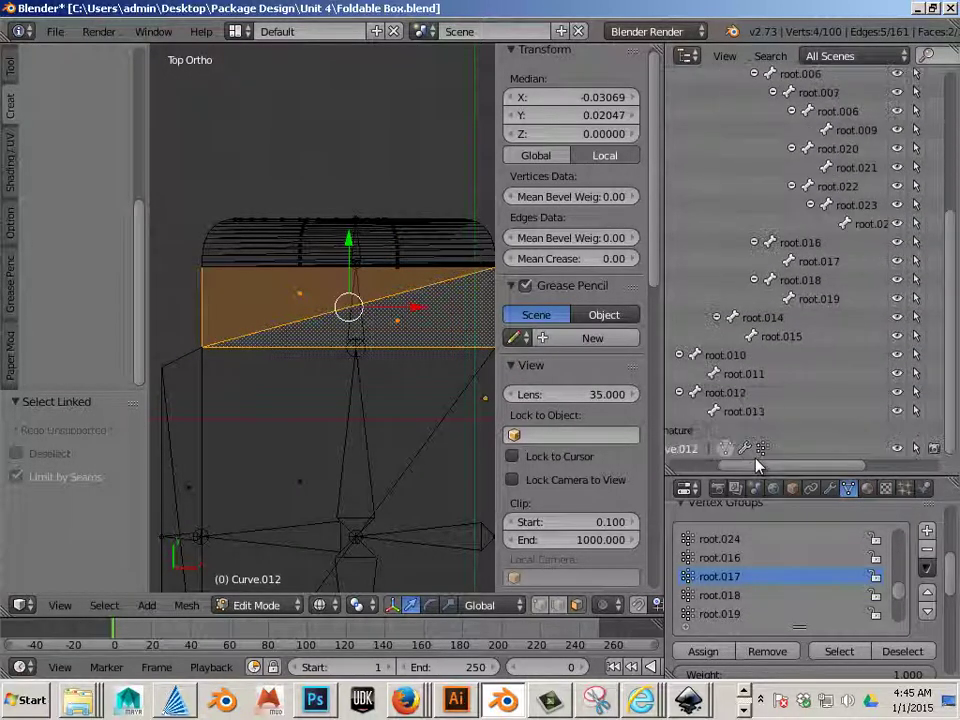
click(858, 207)
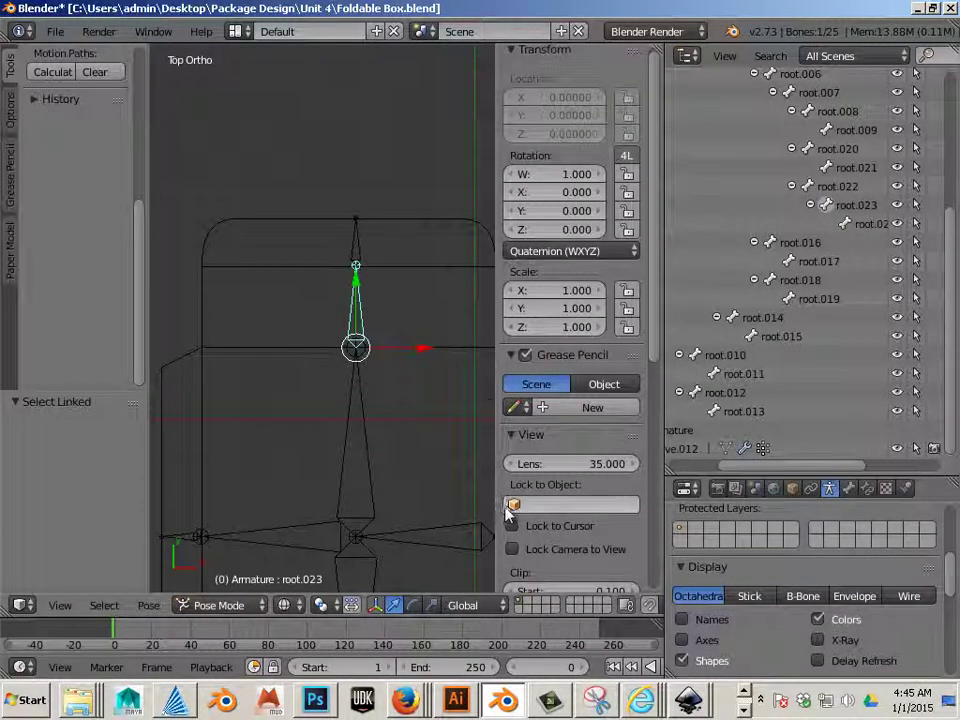
Make root.023 the box mesh's active vertex group, then clear the selection and pick the top edge.
key(Tab)
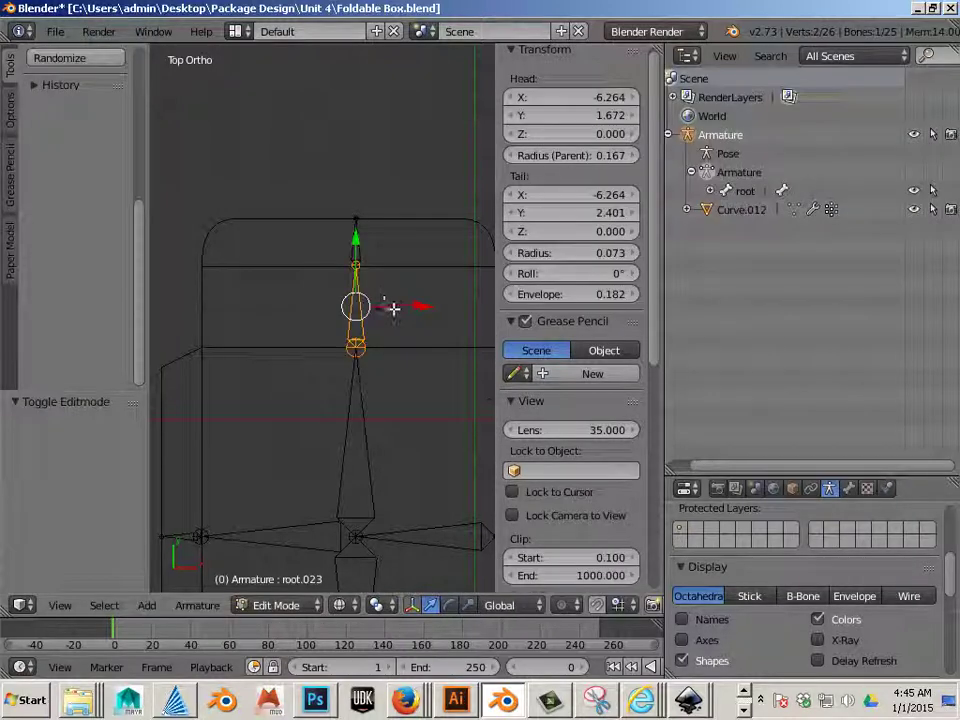
key(ctrl+Tab)
right_click(407, 296)
key(Tab)
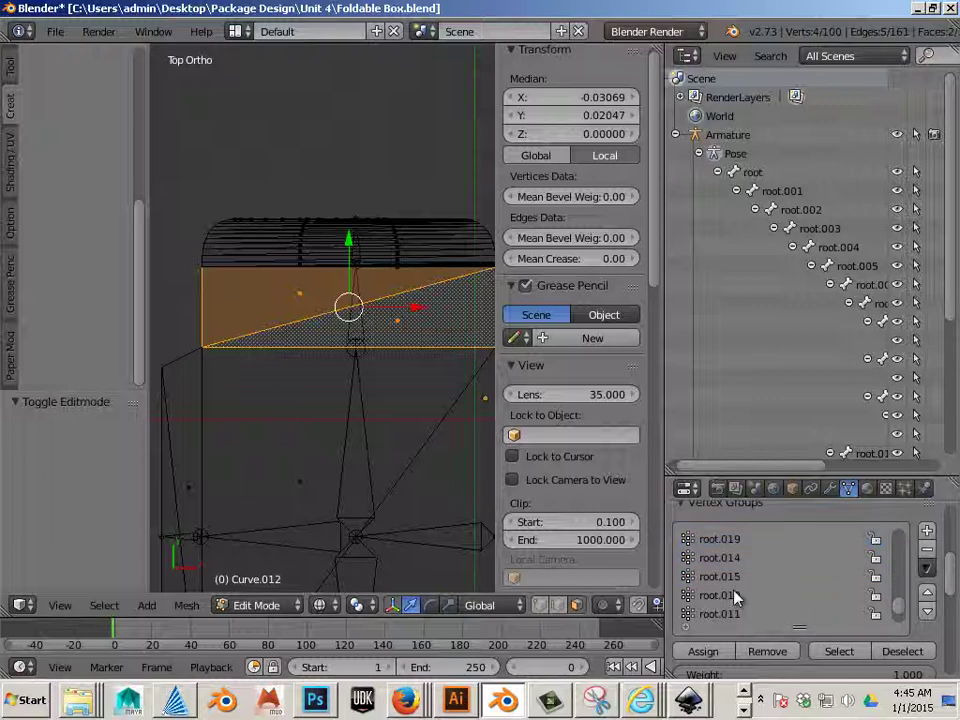
scroll(735, 597, up, 5)
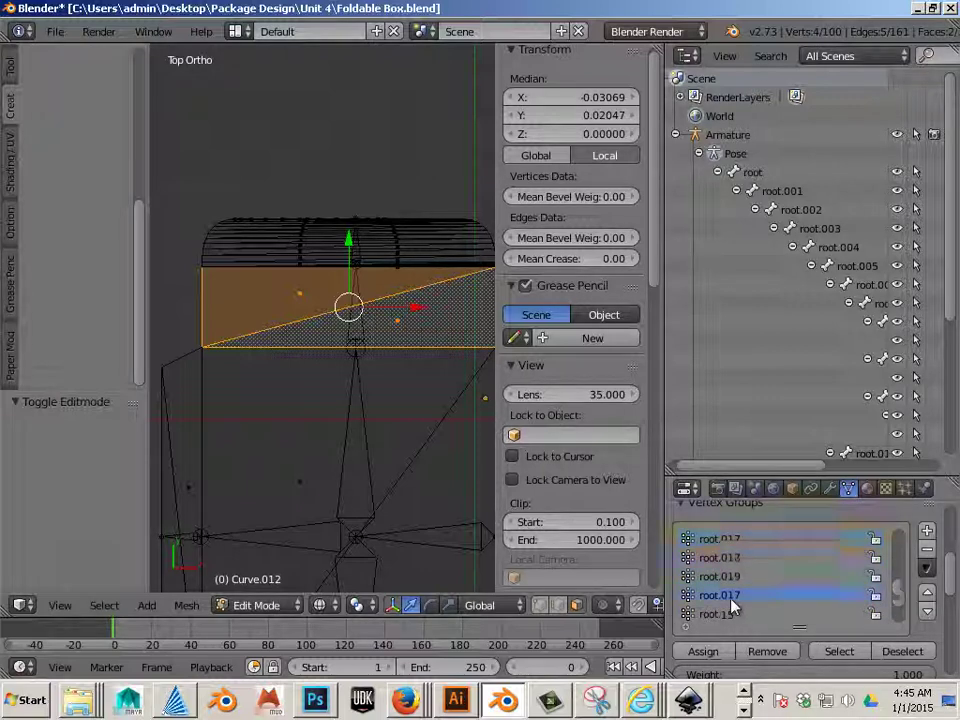
click(720, 557)
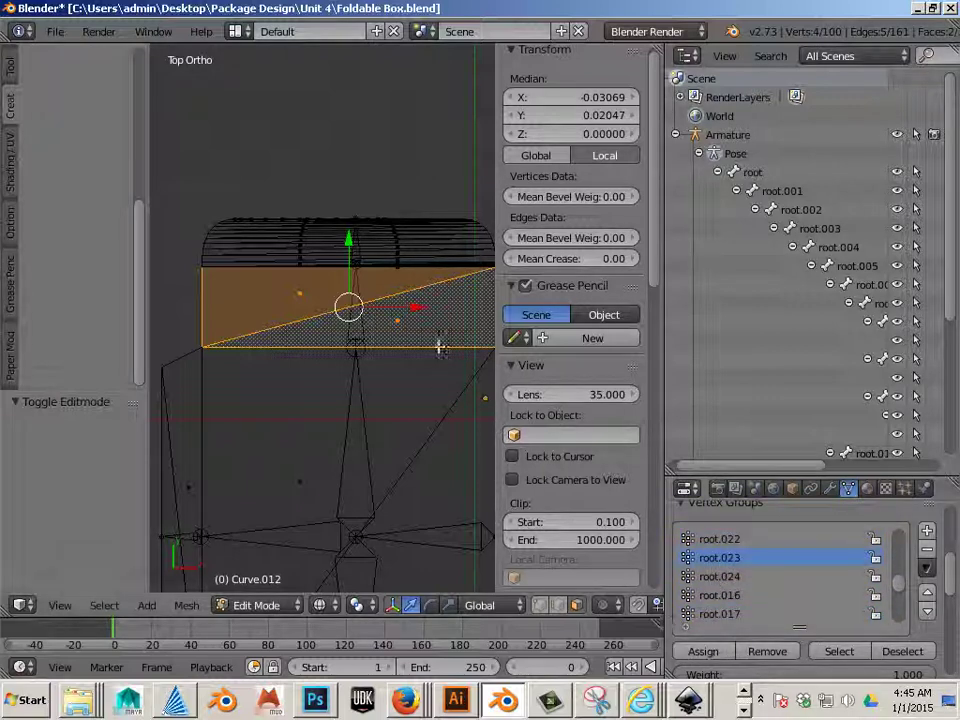
key(Tab)
key(a)
key(Tab)
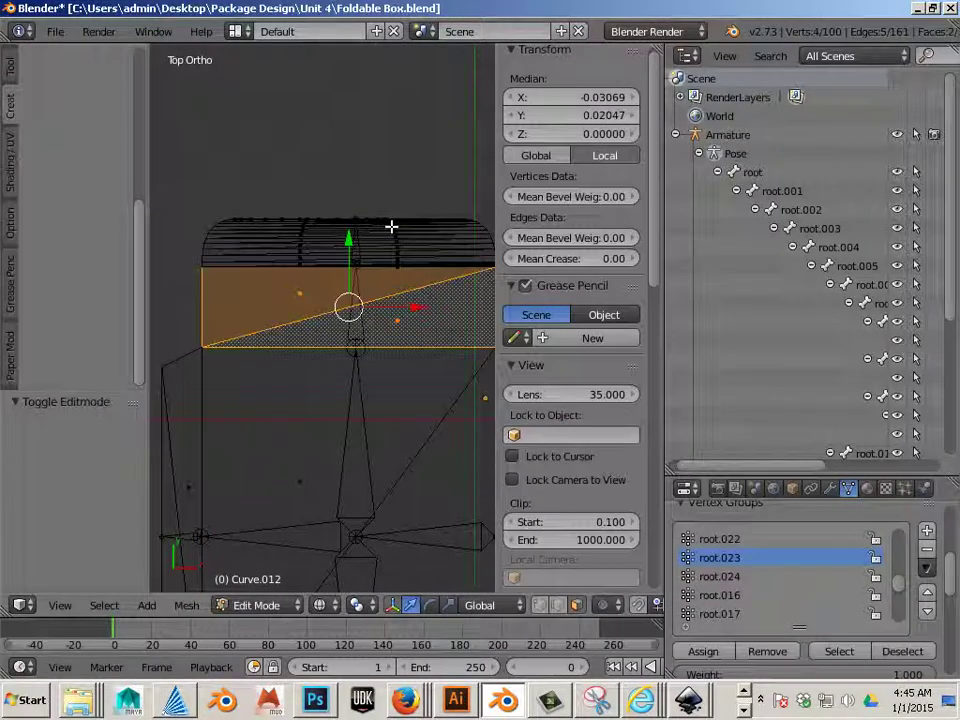
right_click(391, 226)
key(Tab)
Pick bone root.024, then select the box mesh's top edge and its whole linked top flap.
right_click(357, 263)
key(ctrl+Tab)
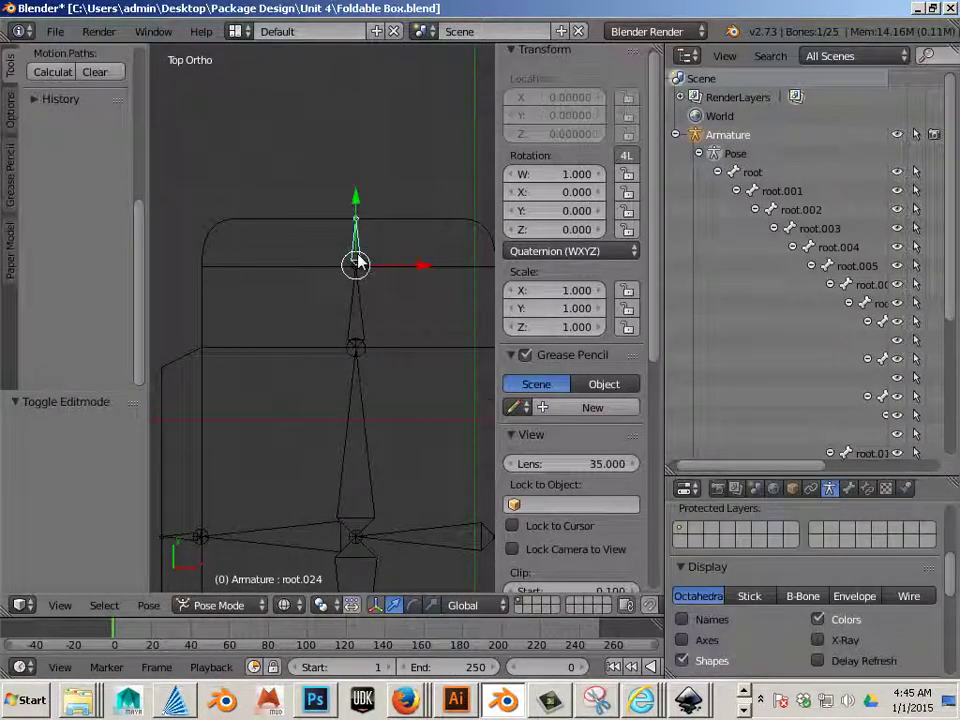
drag(789, 466, 814, 461)
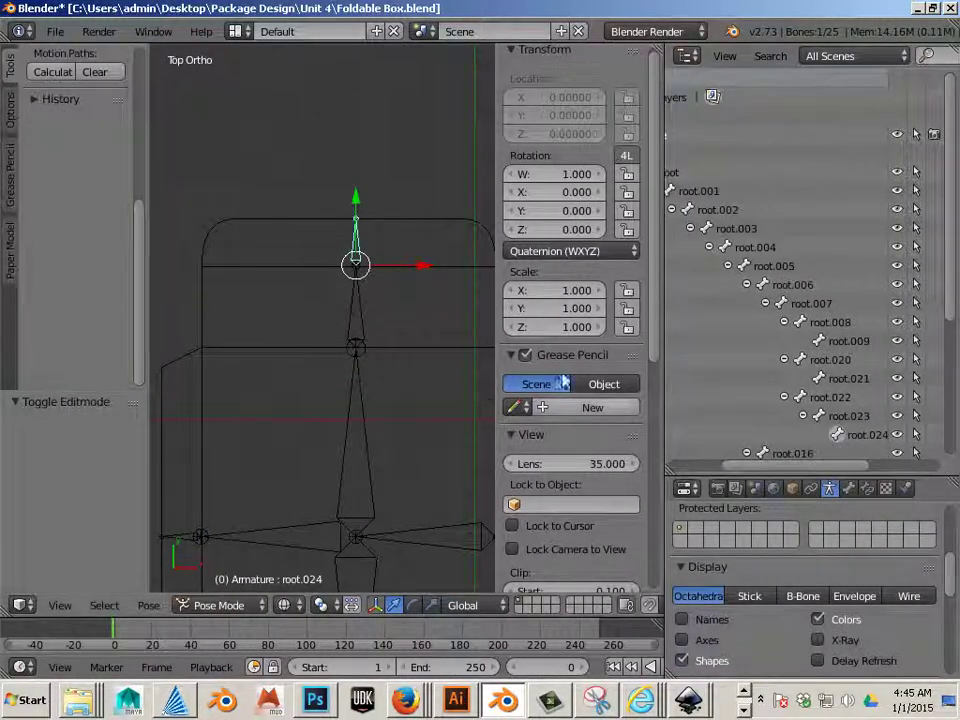
key(Tab)
key(Tab)
key(ctrl+Tab)
right_click(405, 225)
key(Tab)
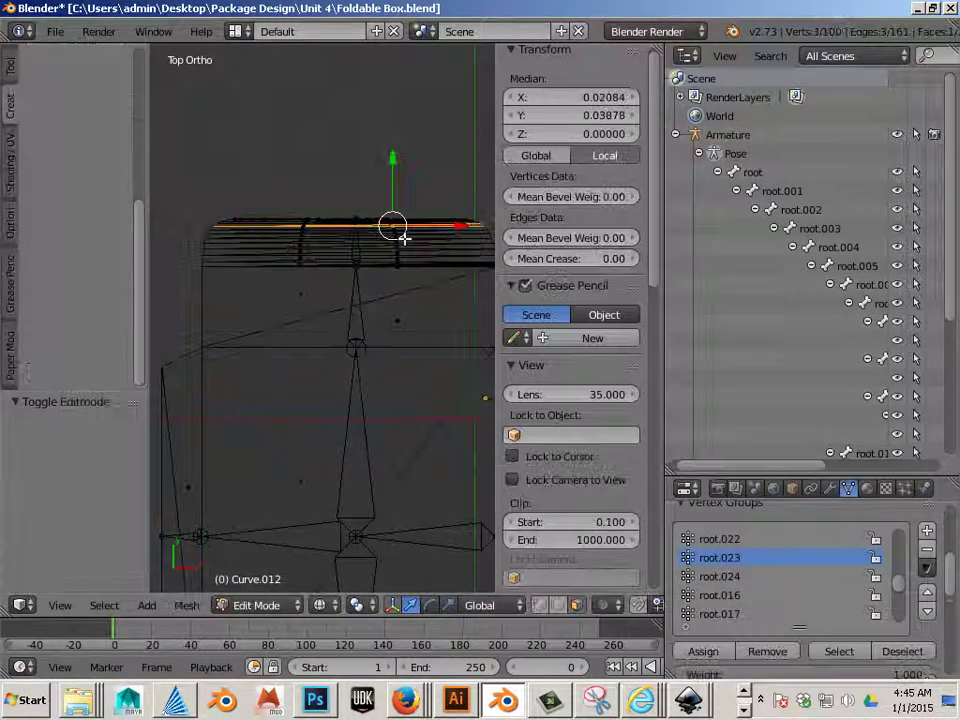
key(l)
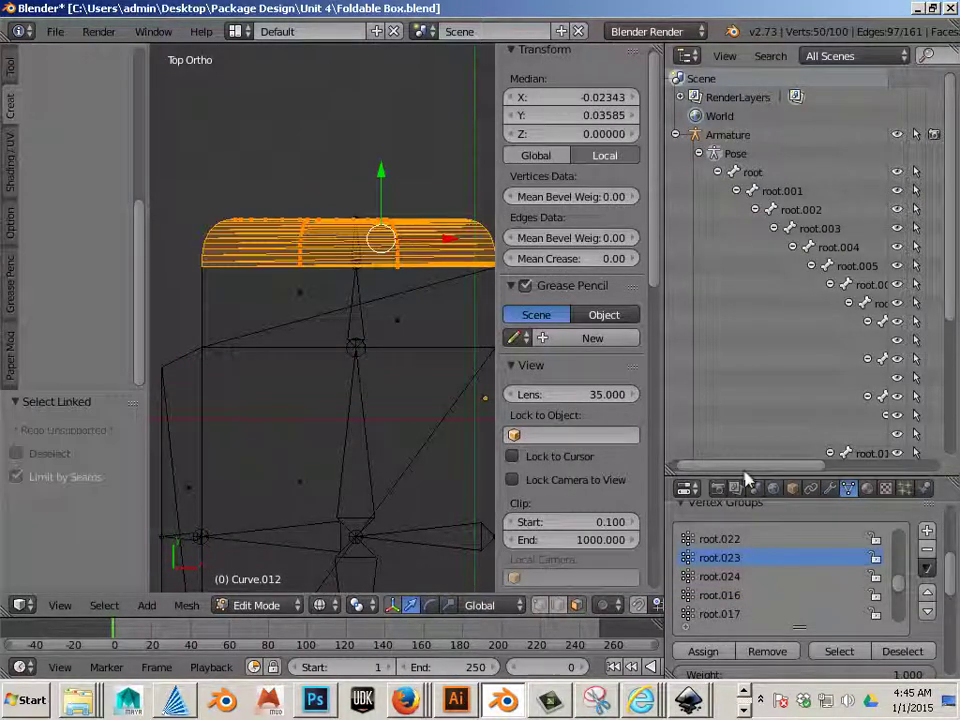
Make root.024 the active vertex group for the selected top flap.
ctrl+scroll(792, 454, right, 4)
scroll(790, 452, down, 3)
click(850, 363)
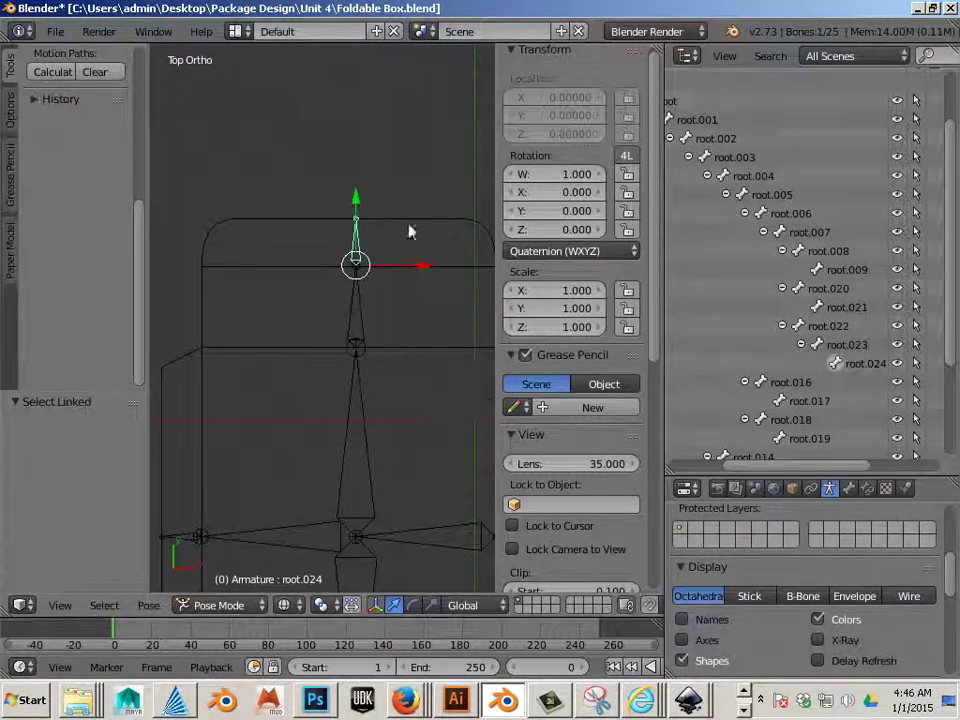
right_click(401, 221)
key(Tab)
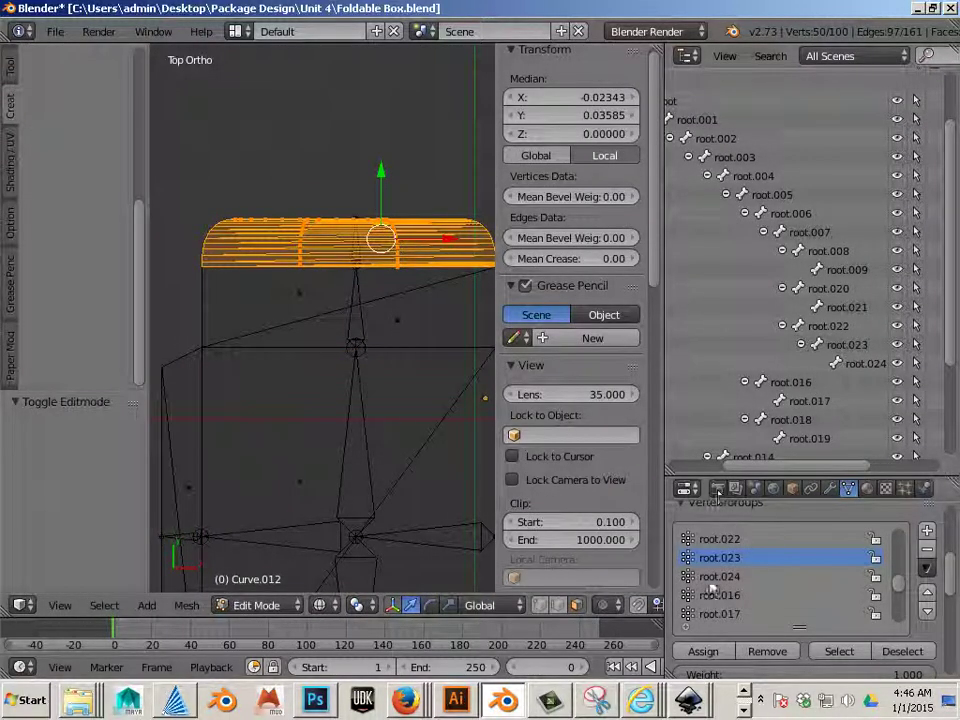
click(716, 579)
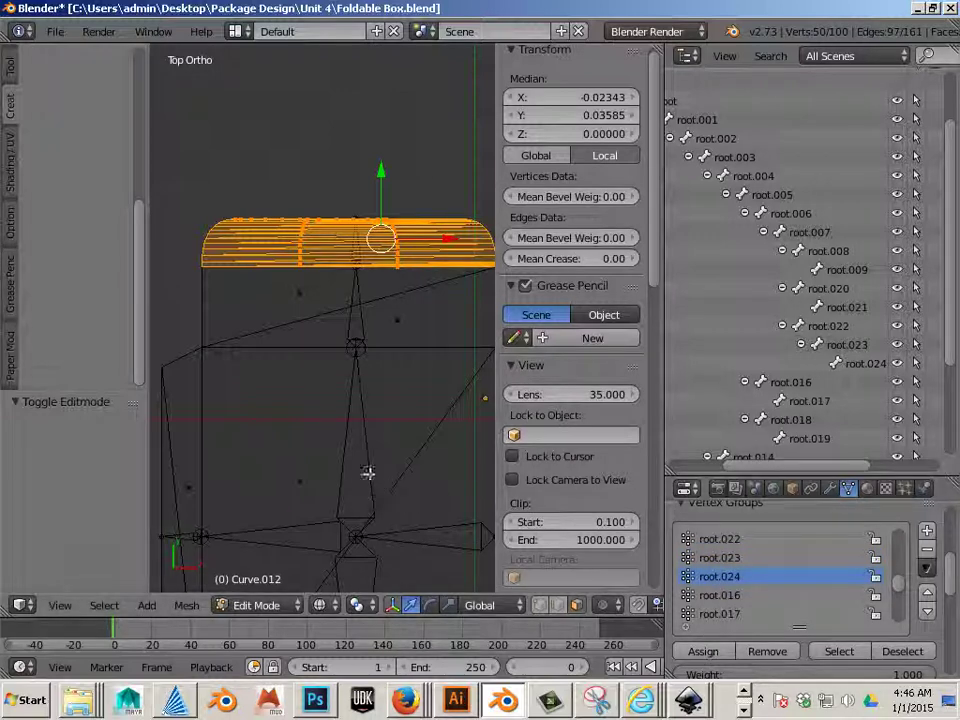
scroll(367, 471, down, 4)
shift+middle_drag(347, 529, 260, 492)
shift+middle_drag(328, 497, 259, 478)
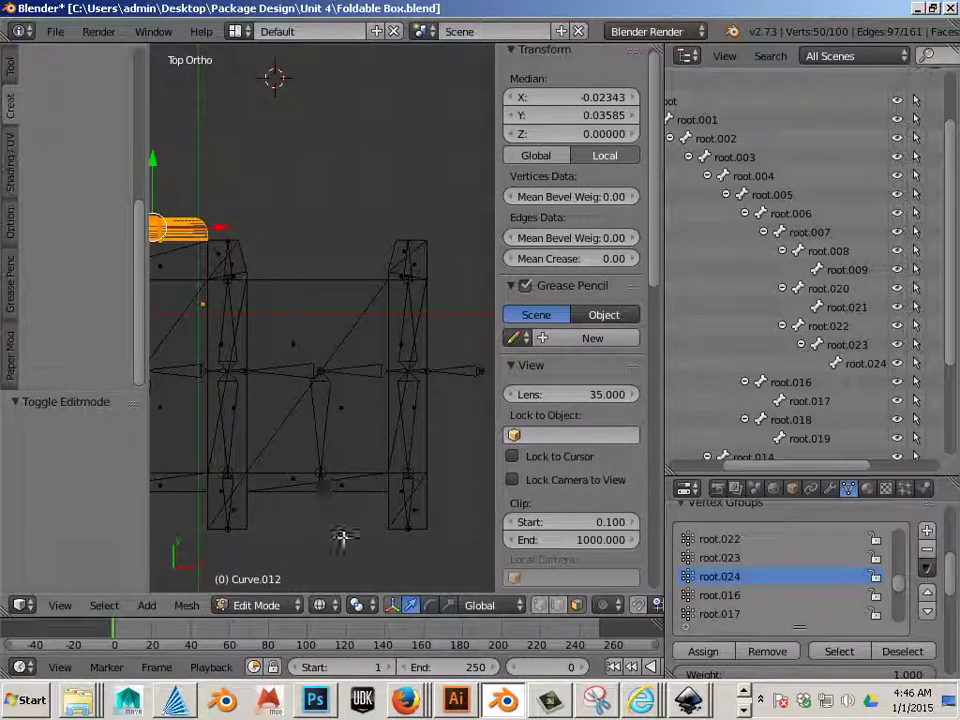
click(280, 607)
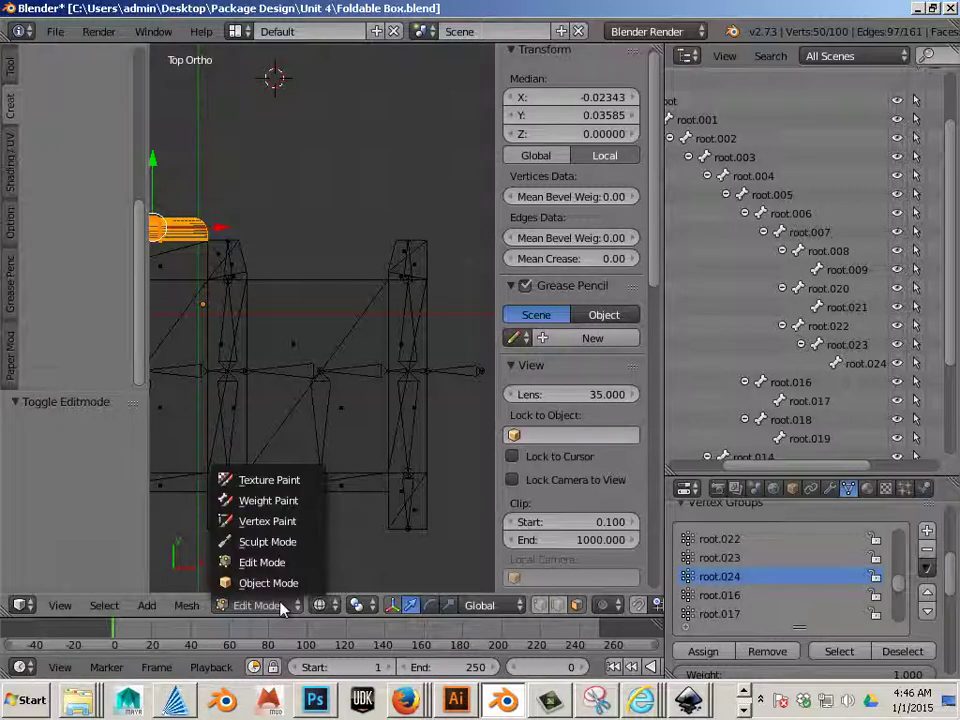
Rotate the armature's root bone about 20° so the box folds, then clear its rotation.
key(a)
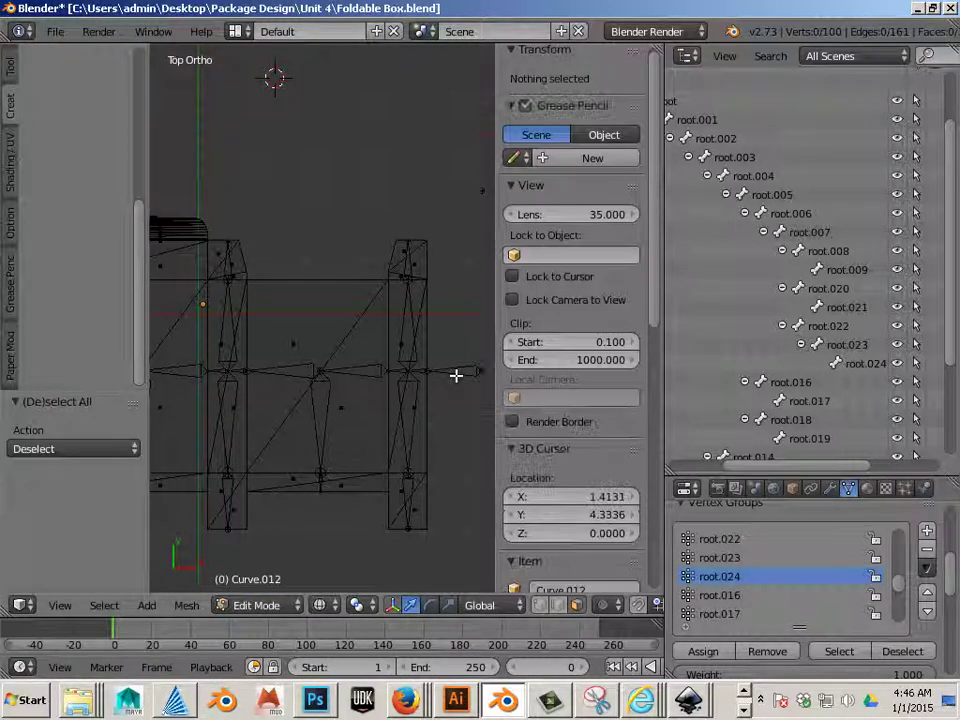
key(Tab)
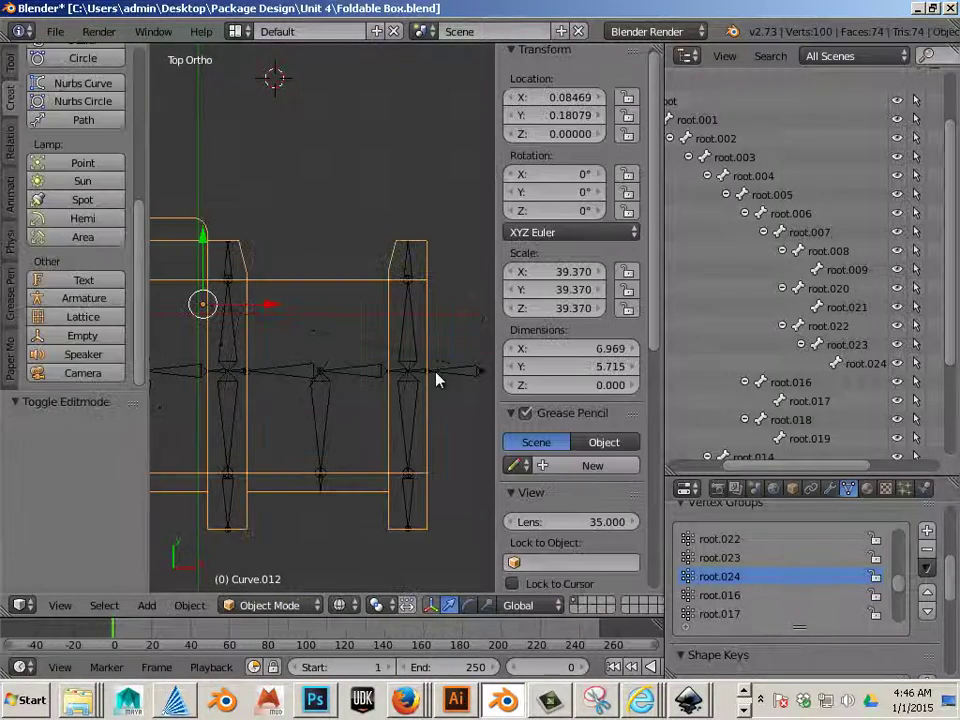
right_click(471, 371)
scroll(455, 378, down, 2)
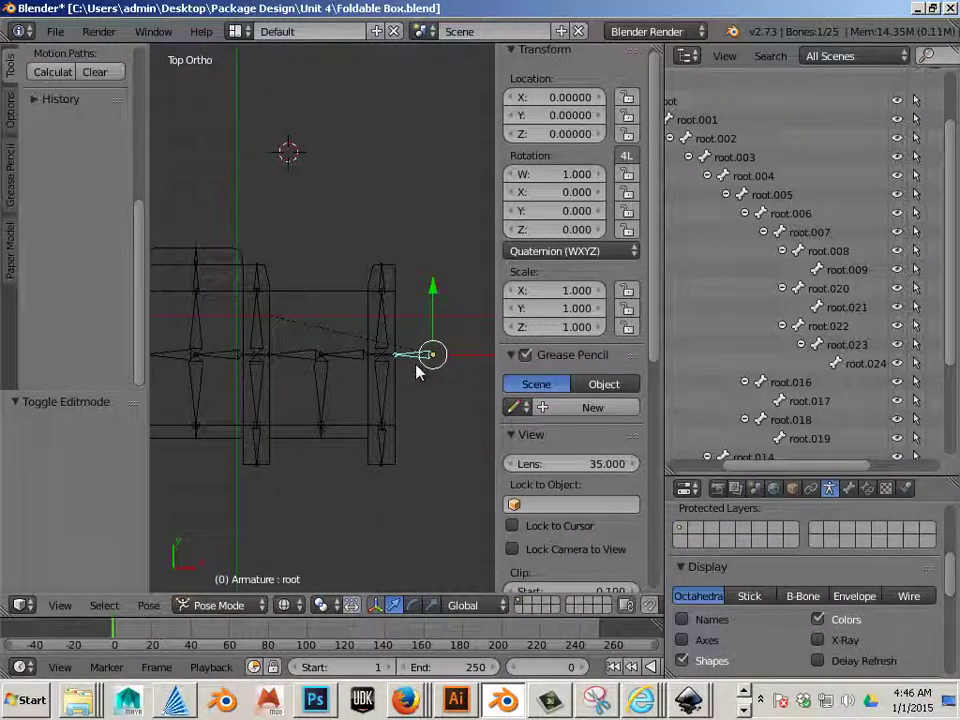
key(e)
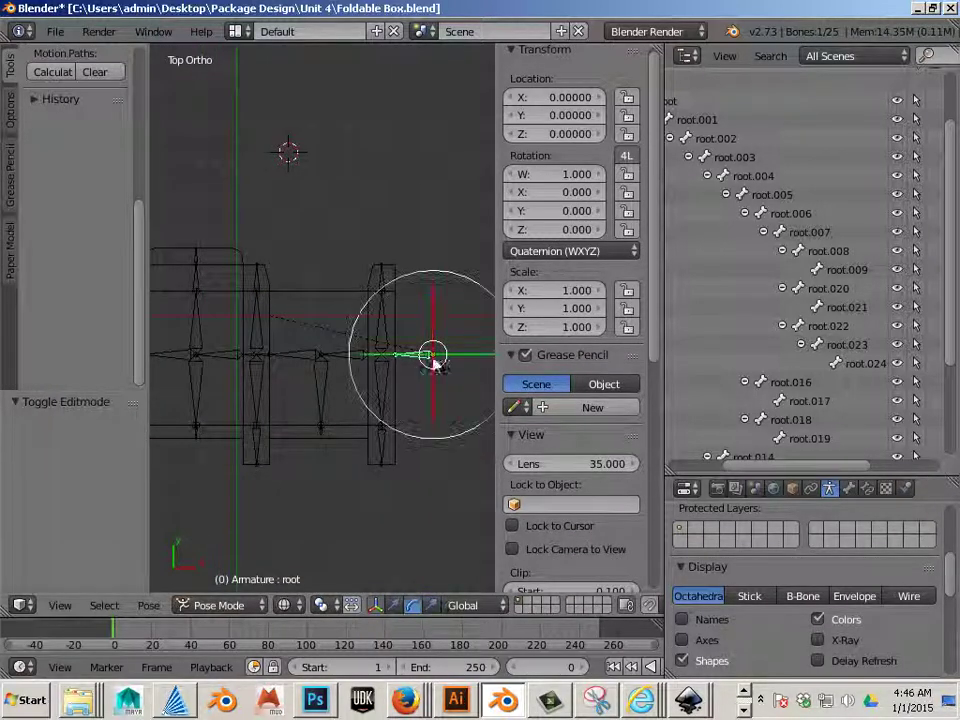
drag(408, 283, 435, 273)
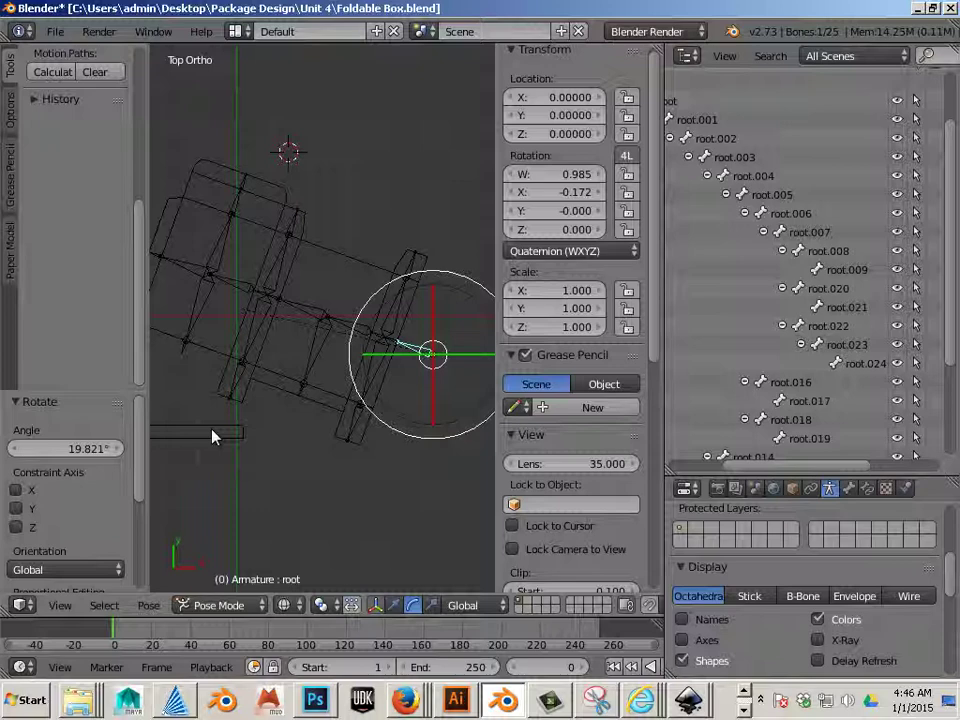
key(alt+r)
Centre the view on the bones and select bone root.021.
scroll(225, 499, up, 4)
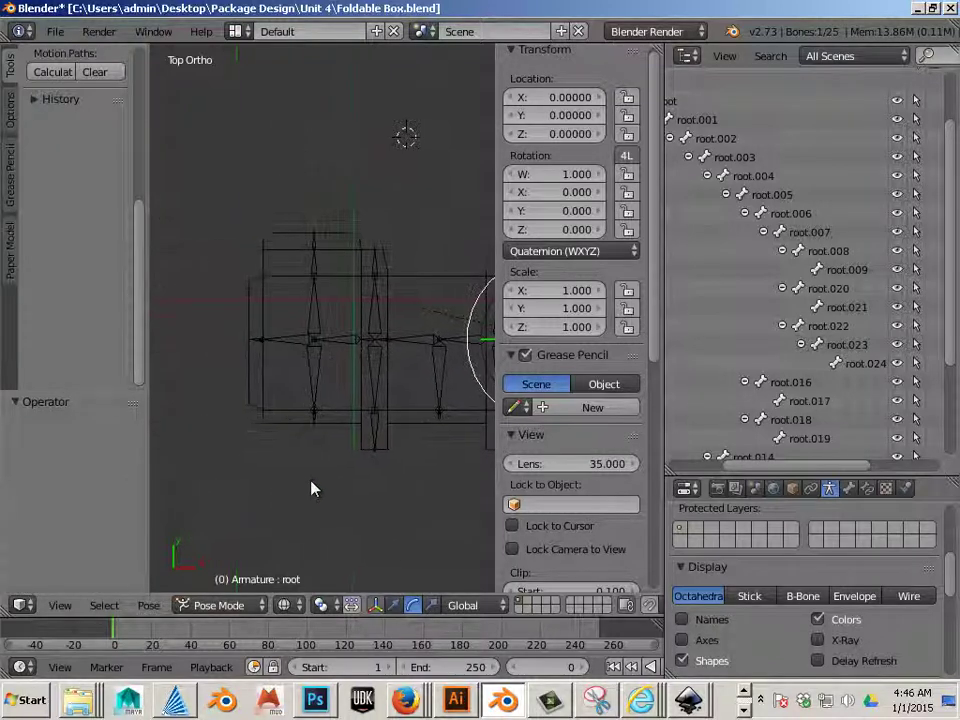
scroll(270, 410, up, 4)
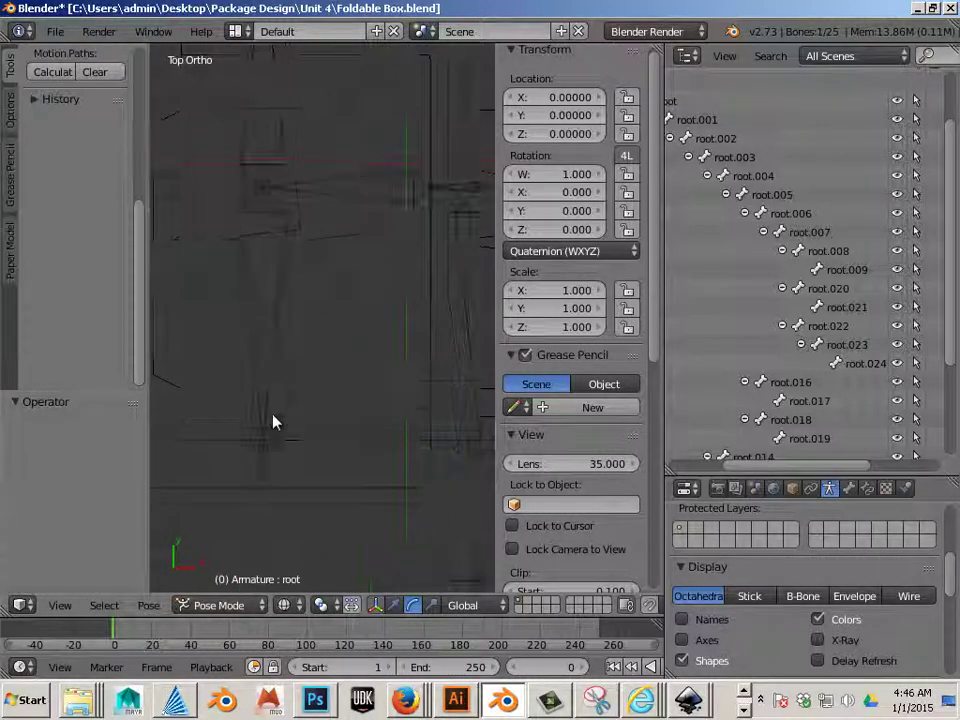
shift+middle_drag(250, 467, 321, 444)
right_click(335, 440)
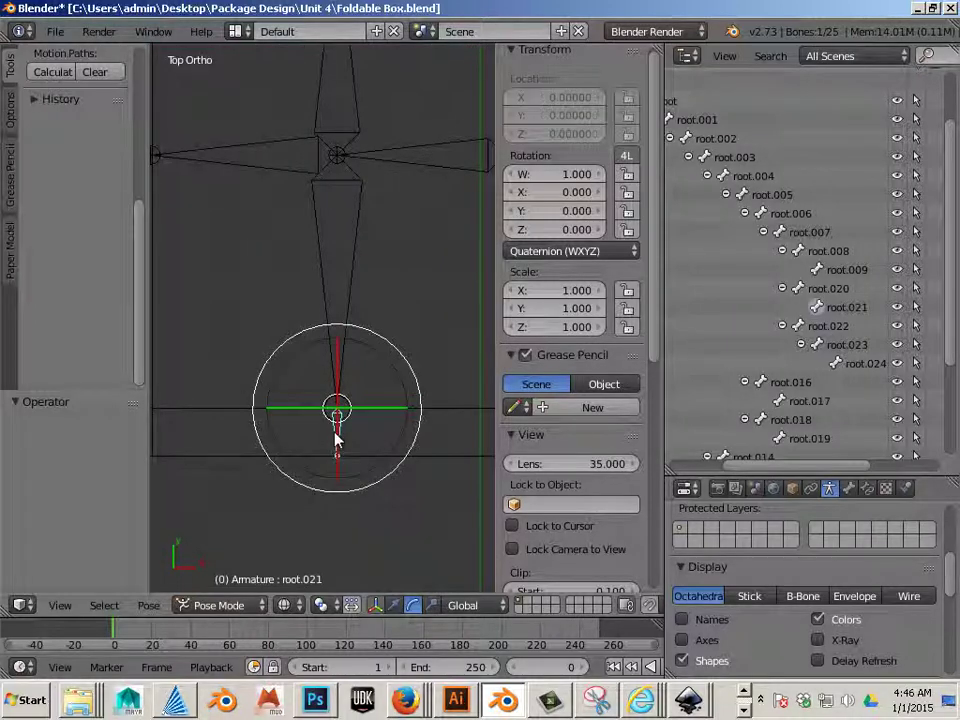
key(Tab)
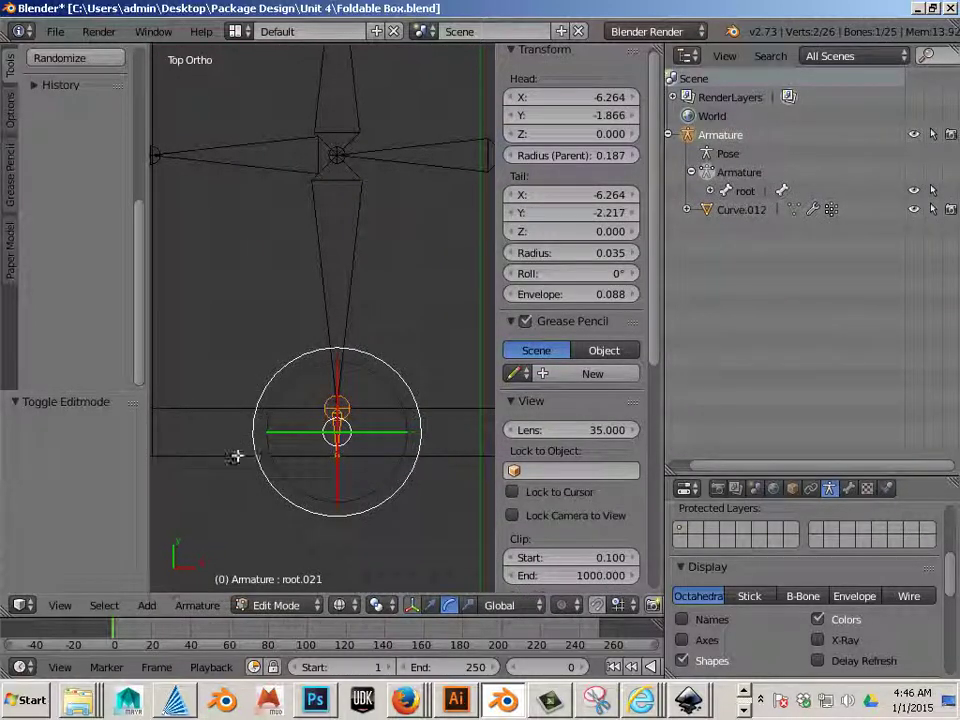
key(ctrl+Tab)
Select the box mesh's whole lower strip and make root.021 its active vertex group.
right_click(236, 458)
key(Tab)
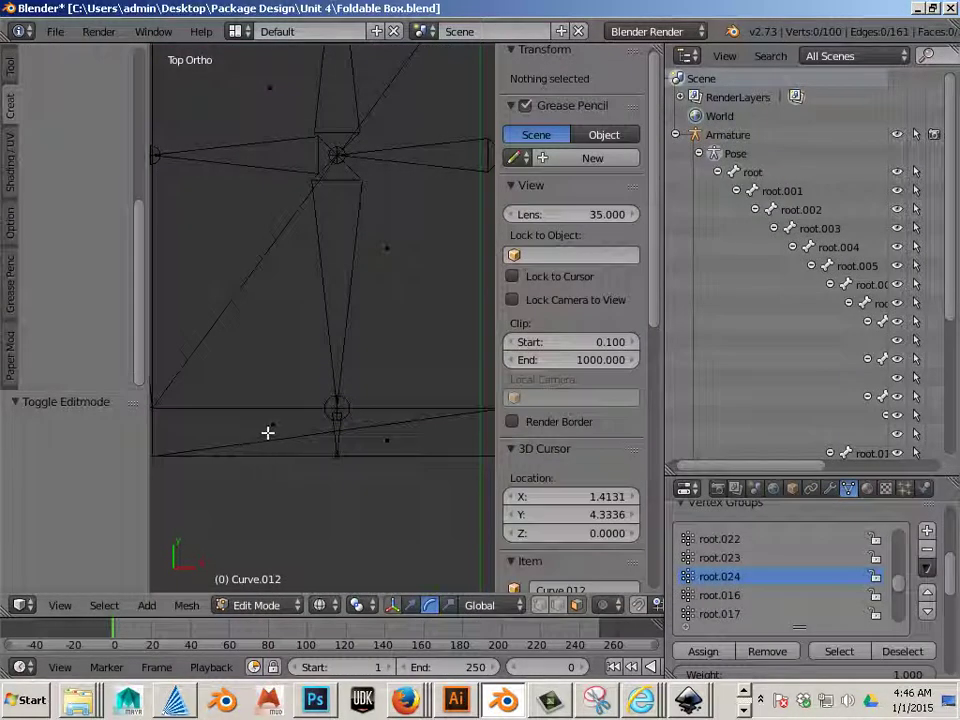
key(l)
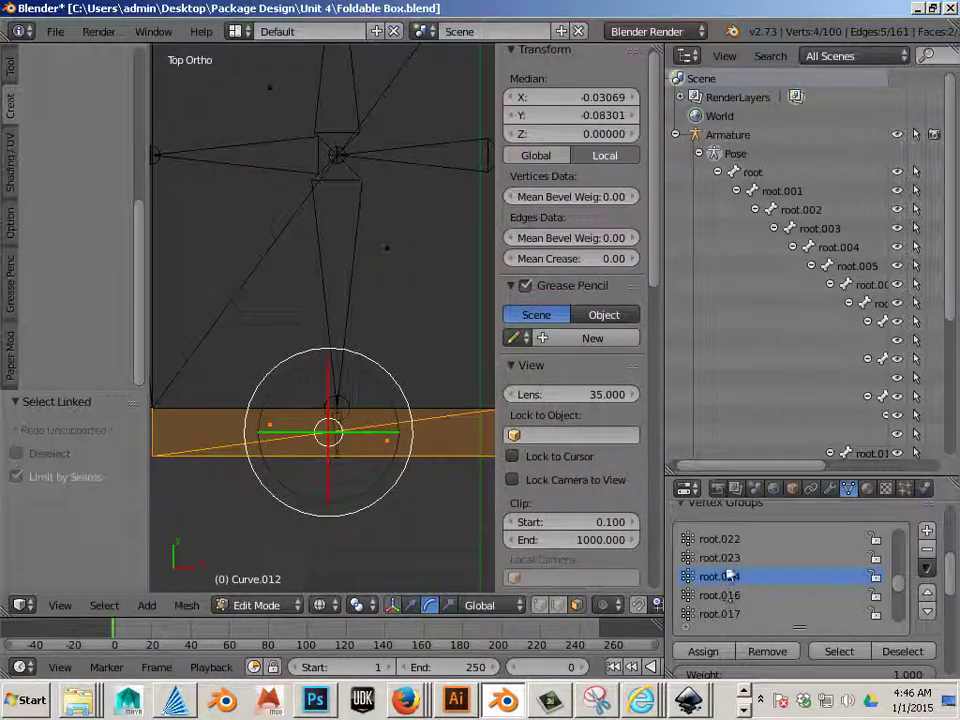
click(700, 652)
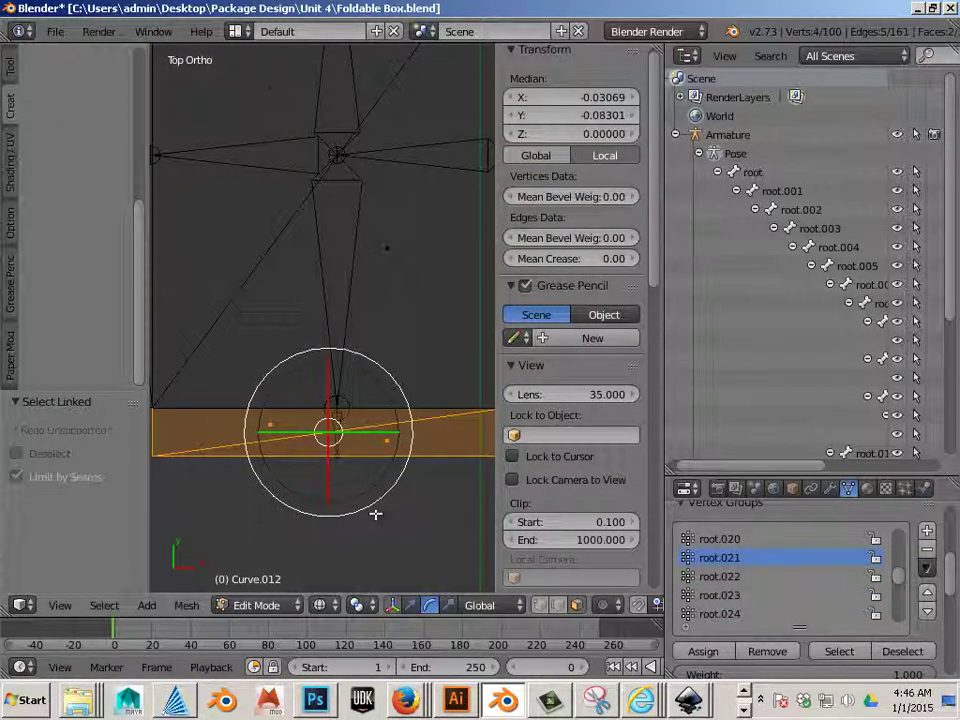
scroll(378, 510, down, 4)
scroll(352, 512, down, 4)
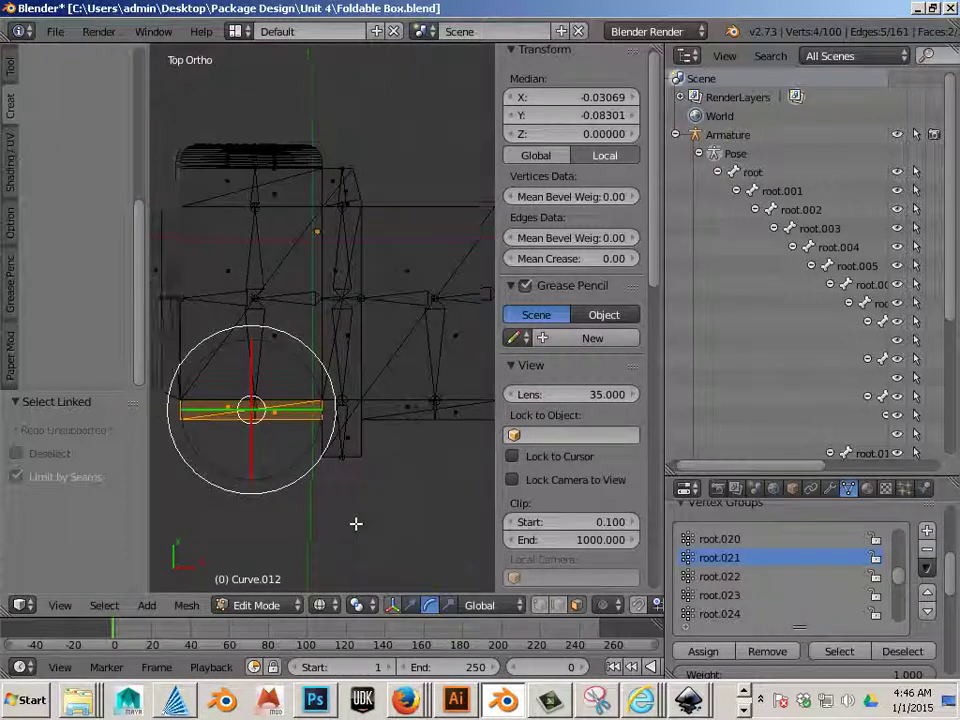
shift+middle_drag(390, 503, 370, 512)
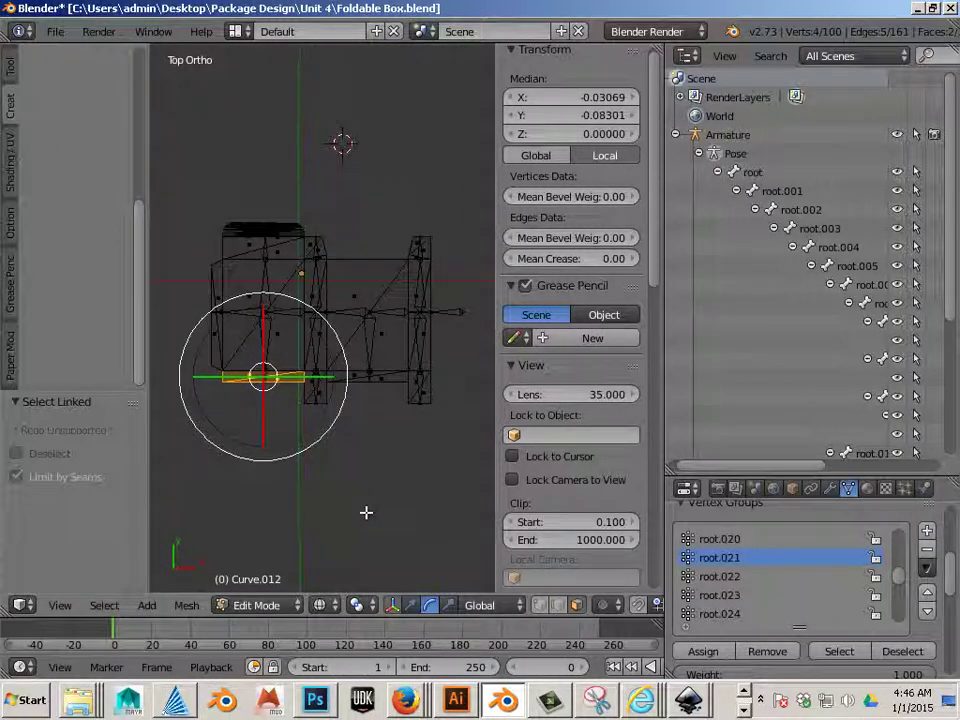